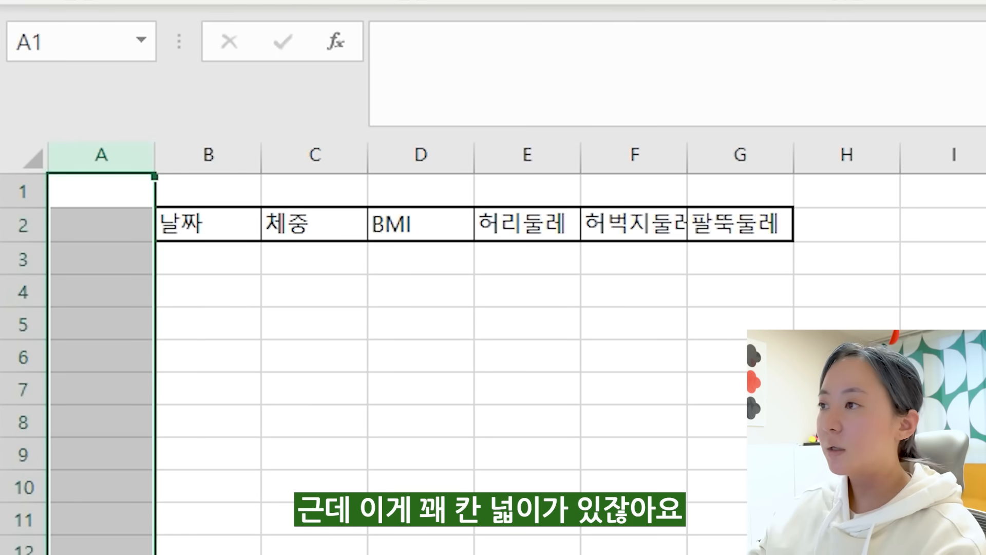
# Narrow columns A and H into slim margins on either side of the header table
pyautogui.click(115, 187)
pyautogui.moveTo(153, 156); pyautogui.dragTo(83, 179)
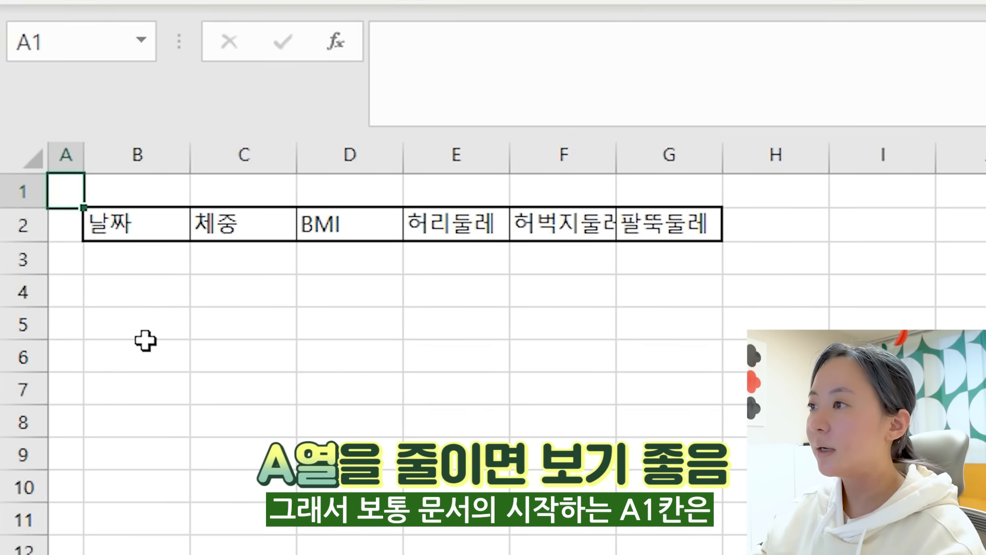
pyautogui.click(69, 234)
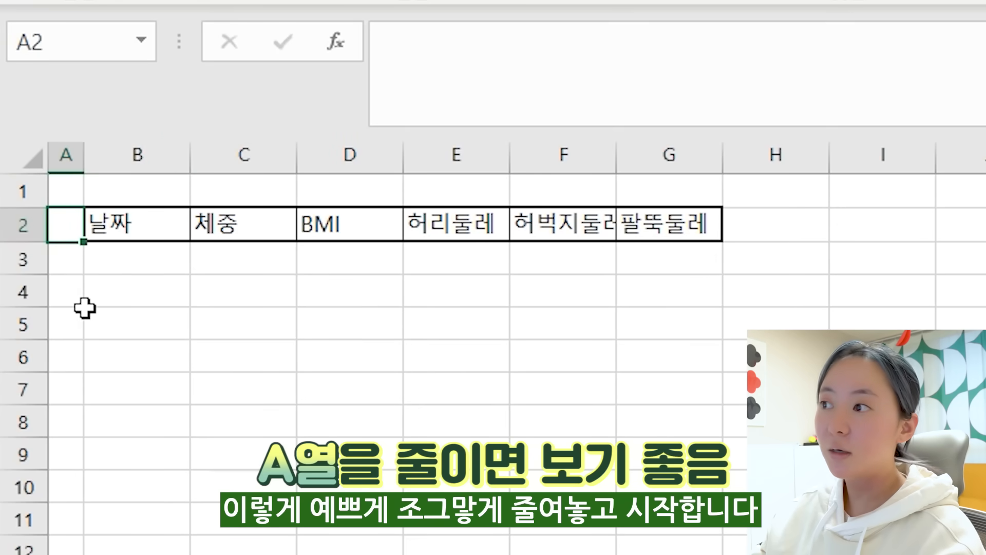
pyautogui.click(775, 224)
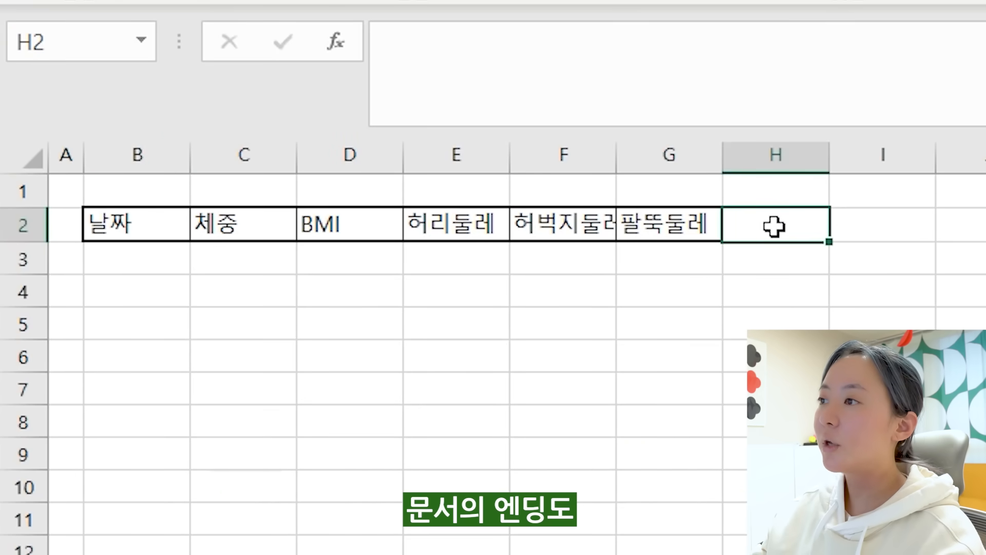
pyautogui.moveTo(832, 149); pyautogui.dragTo(756, 154)
pyautogui.click(700, 368)
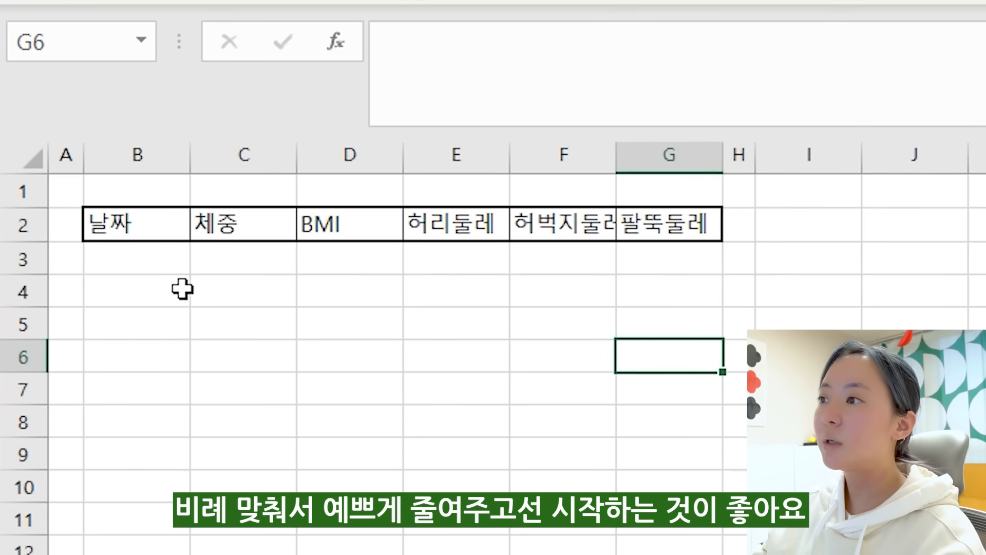
pyautogui.click(155, 225)
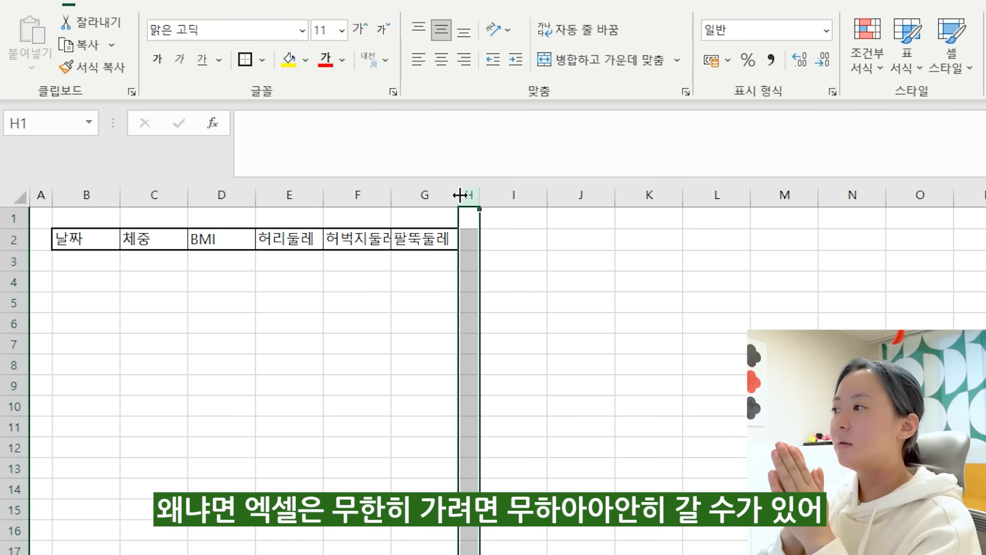
# Examine how far the empty sheet extends sideways and downward beyond the table
pyautogui.press('Right')
pyautogui.press('Right')
pyautogui.press('Right')
pyautogui.press('Right')
pyautogui.press('Right')
pyautogui.press('Right')
pyautogui.press('Right')
pyautogui.press('Right')
pyautogui.press('Right')
pyautogui.press('Right')
pyautogui.press('Right')
pyautogui.press('Right')
pyautogui.press('Right')
pyautogui.press('Right')
pyautogui.press('Right')
pyautogui.press('Right')
pyautogui.press('Right')
pyautogui.press('Right')
pyautogui.press('Right')
pyautogui.press('Right')
pyautogui.press('Right')
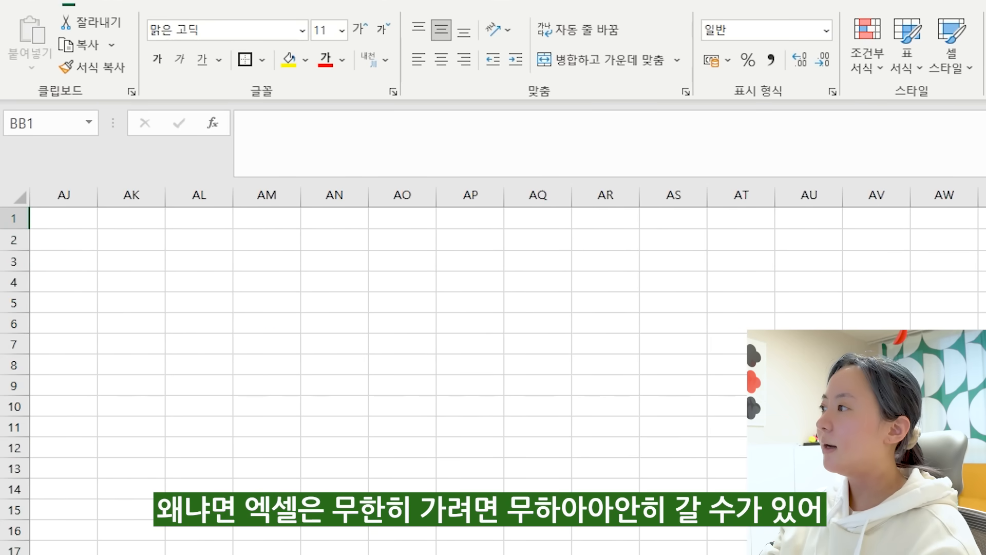
pyautogui.press('Left')
pyautogui.press('Left')
pyautogui.press('Left')
pyautogui.press('Left')
pyautogui.press('Left')
pyautogui.press('Left')
pyautogui.press('Left')
pyautogui.press('Left')
pyautogui.press('Left')
pyautogui.press('Left')
pyautogui.press('Left')
pyautogui.press('Left')
pyautogui.press('Left')
pyautogui.press('Left')
pyautogui.press('Left')
pyautogui.press('Left')
pyautogui.press('Left')
pyautogui.press('Left')
pyautogui.press('Left')
pyautogui.press('Left')
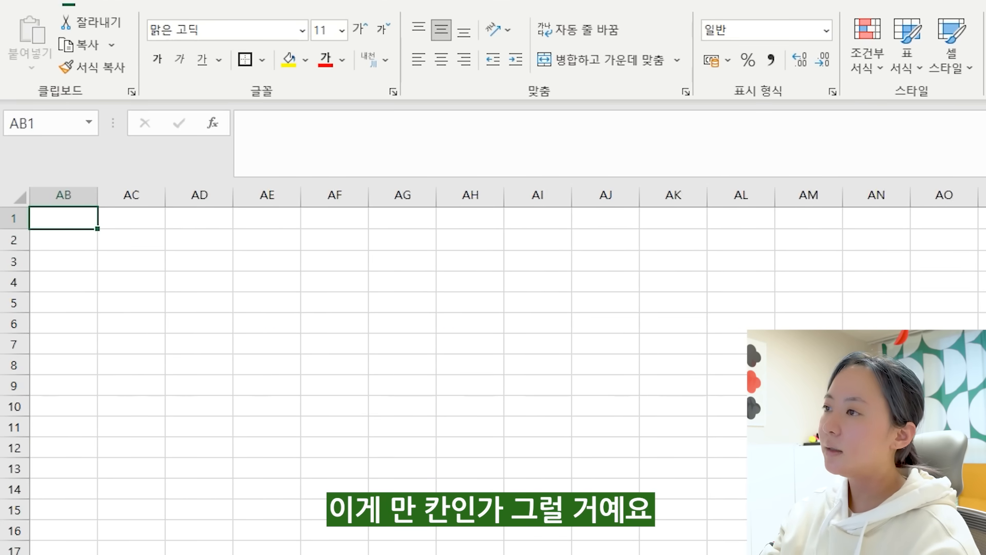
pyautogui.hotkey('ctrl', 'Down')
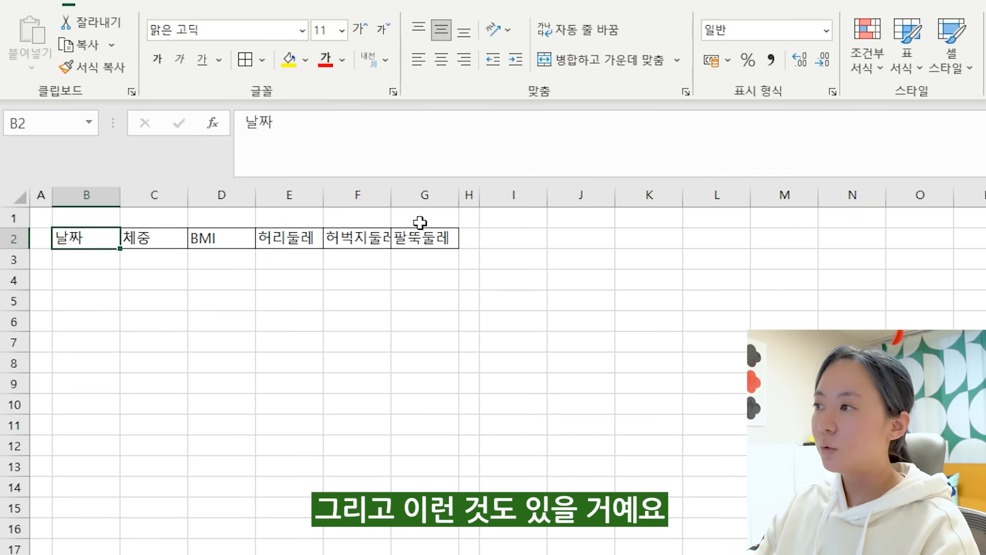
# Examine the horizontally long table across its repeated 날짜 to 팔뚝둘레 column sets
pyautogui.doubleClick(479, 195)
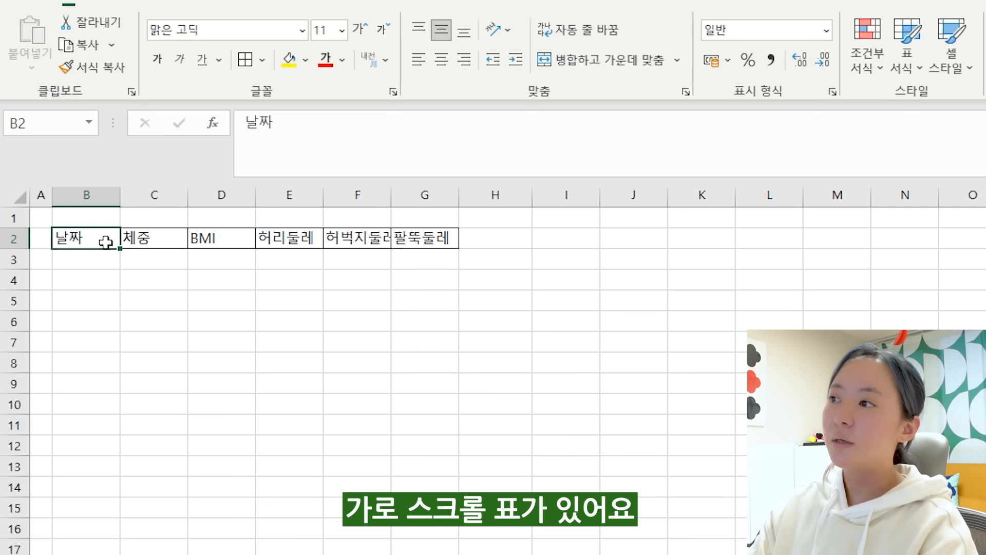
pyautogui.hotkey('ctrl', 'shift', 'Right')
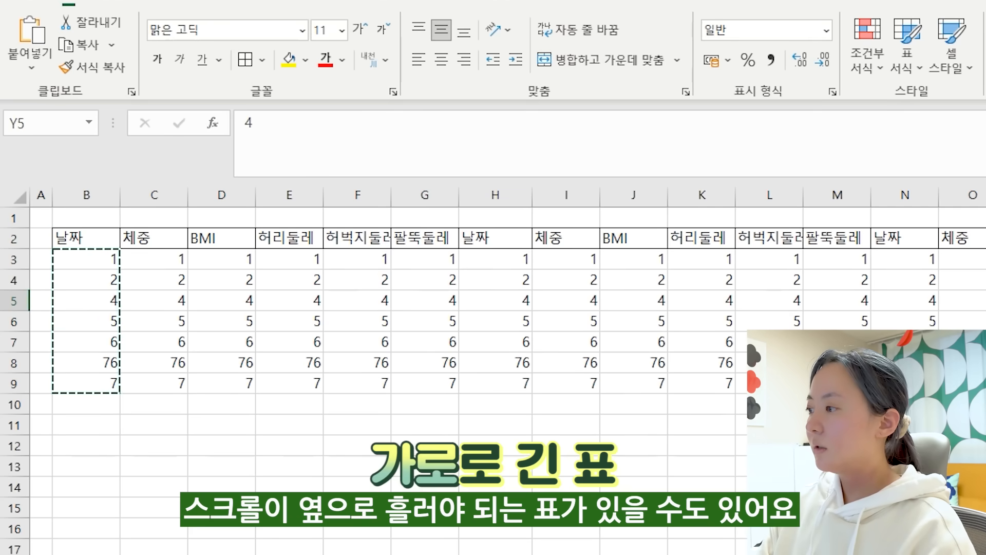
pyautogui.hscroll(4, 509, 370)
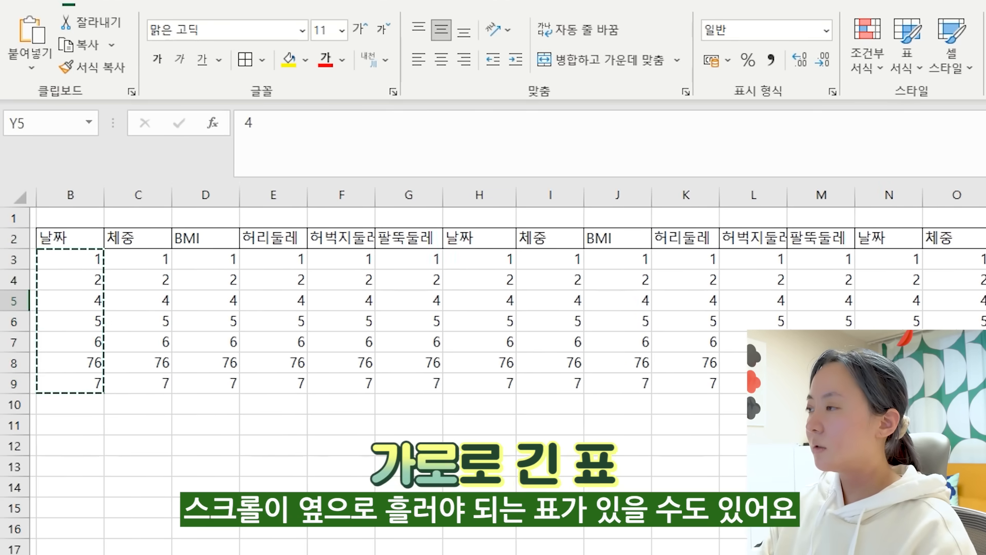
pyautogui.hscroll(2, 509, 370)
pyautogui.hscroll(-5, 509, 370)
pyautogui.hscroll(3, 509, 370)
pyautogui.hscroll(3, 509, 369)
pyautogui.hscroll(-6, 508, 370)
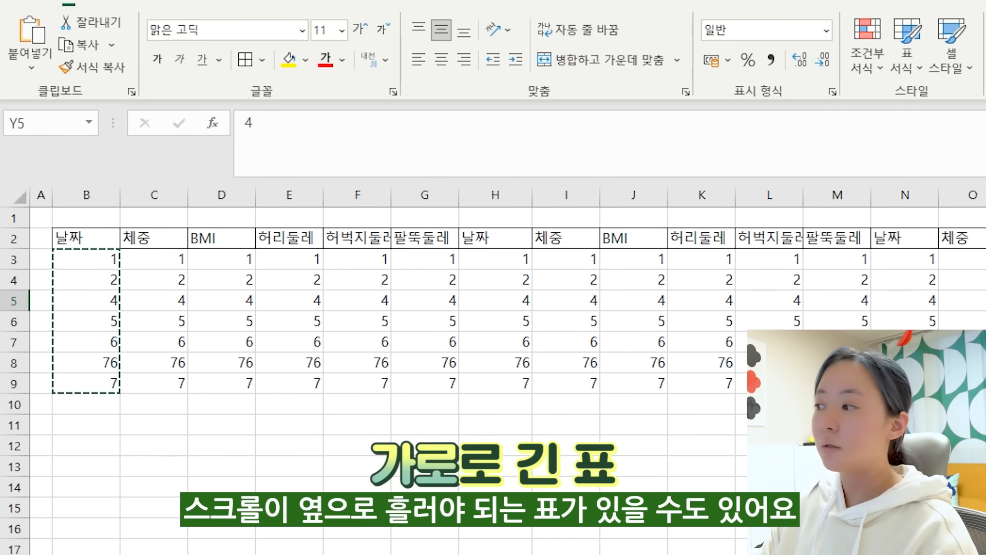
pyautogui.hscroll(6, 508, 370)
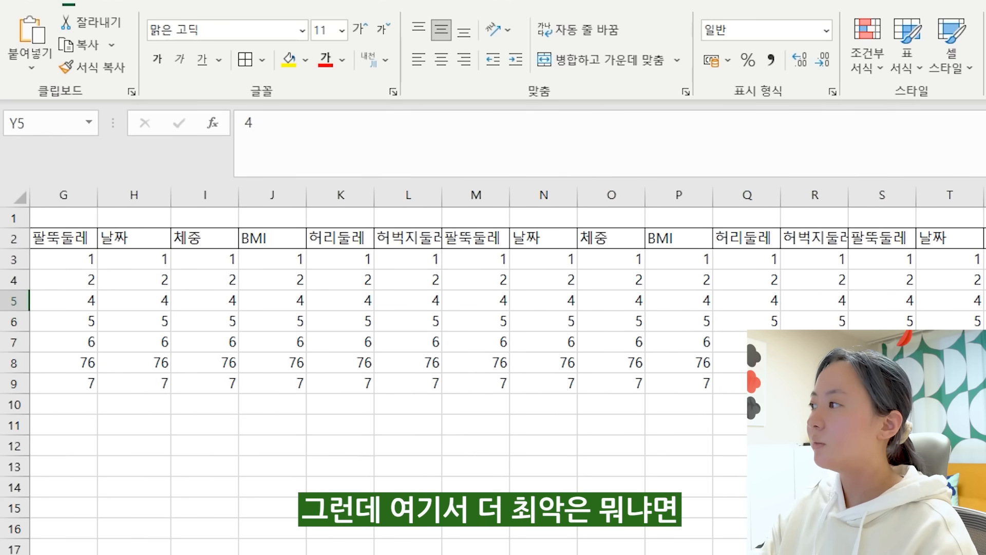
# Label the two cells below the wide table's last 허벅지둘레 column 합계 and 총액
pyautogui.write('합계')
pyautogui.press('Return')
pyautogui.write('총애')
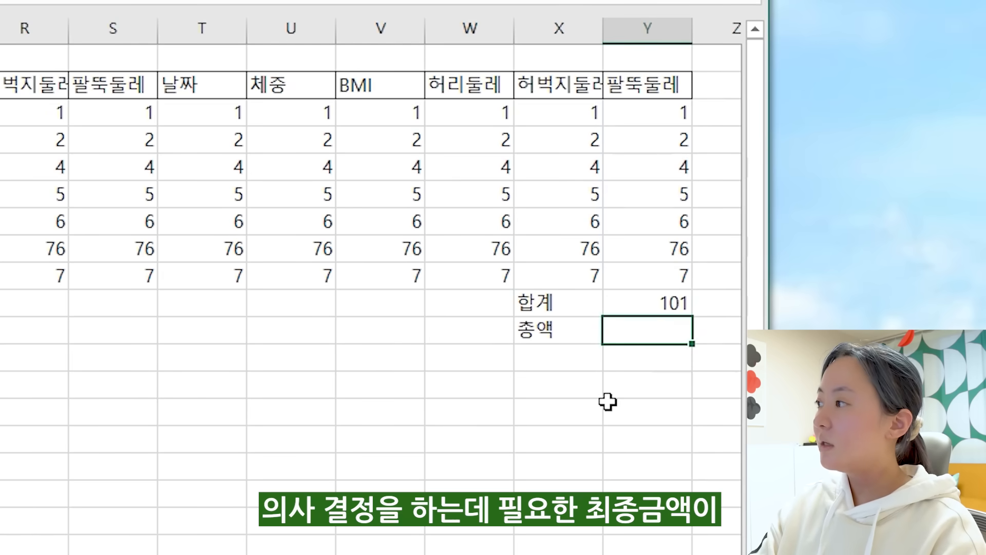
# Copy the figure beside 합계 into the cell beside 총액
pyautogui.press('Up')
pyautogui.hotkey('ctrl', 'c')
pyautogui.press('Down')
pyautogui.hotkey('ctrl', 'v')
pyautogui.press('Escape')
pyautogui.press('Up')
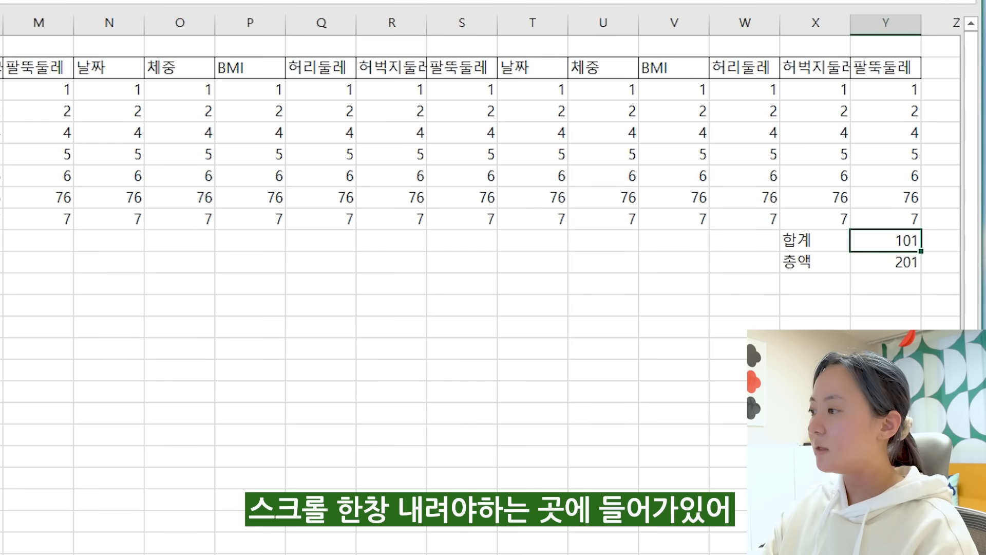
pyautogui.press('Left')
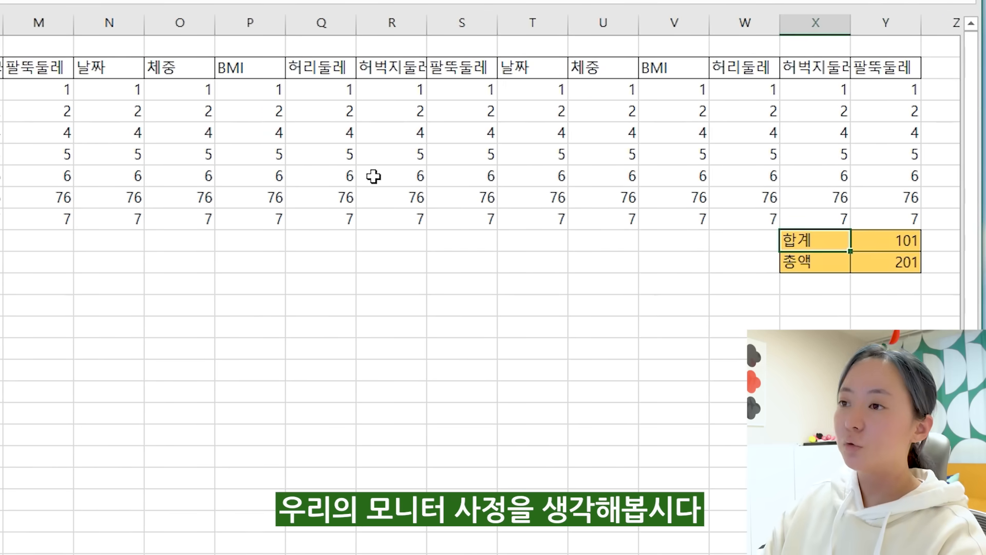
pyautogui.press('Down')
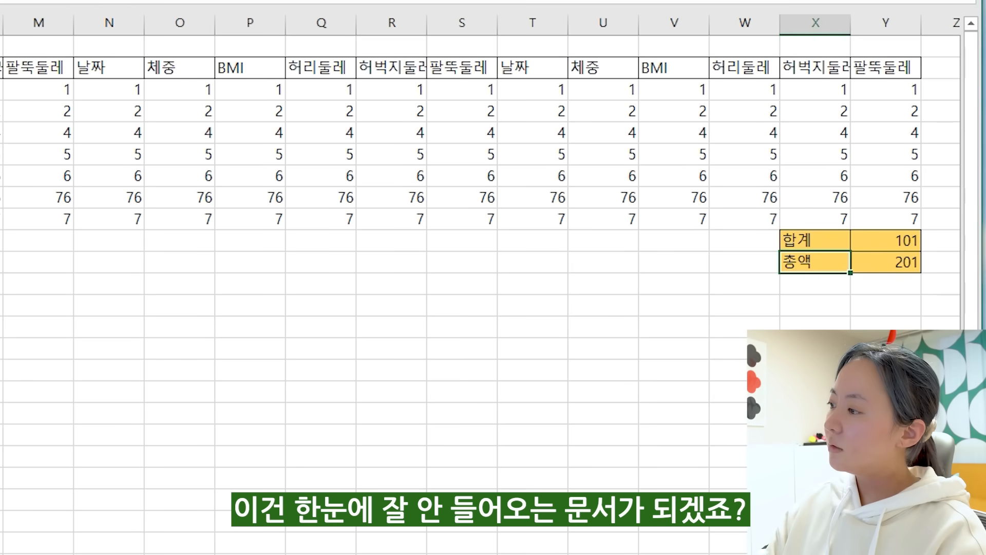
pyautogui.hscroll(-5, 480, 283)
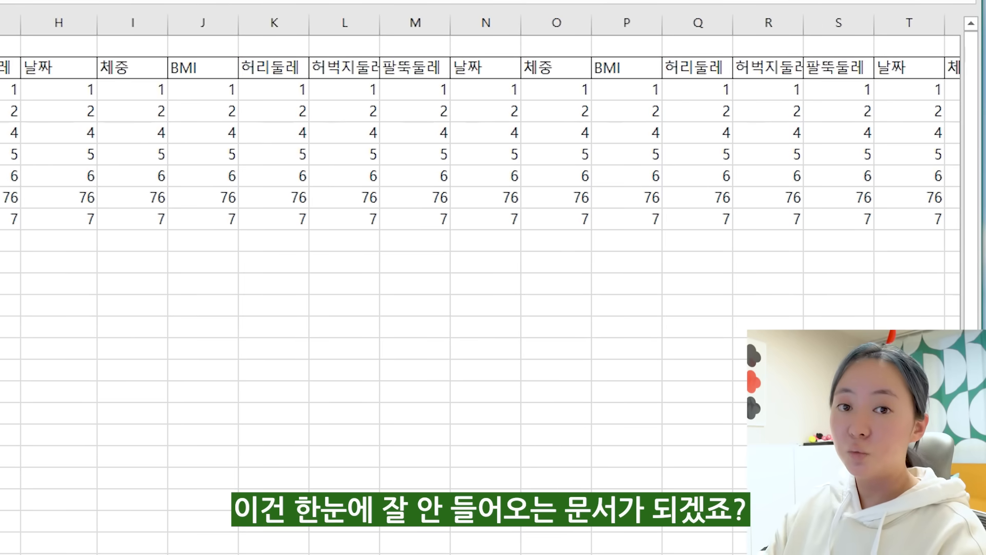
pyautogui.hscroll(5, 797, 55)
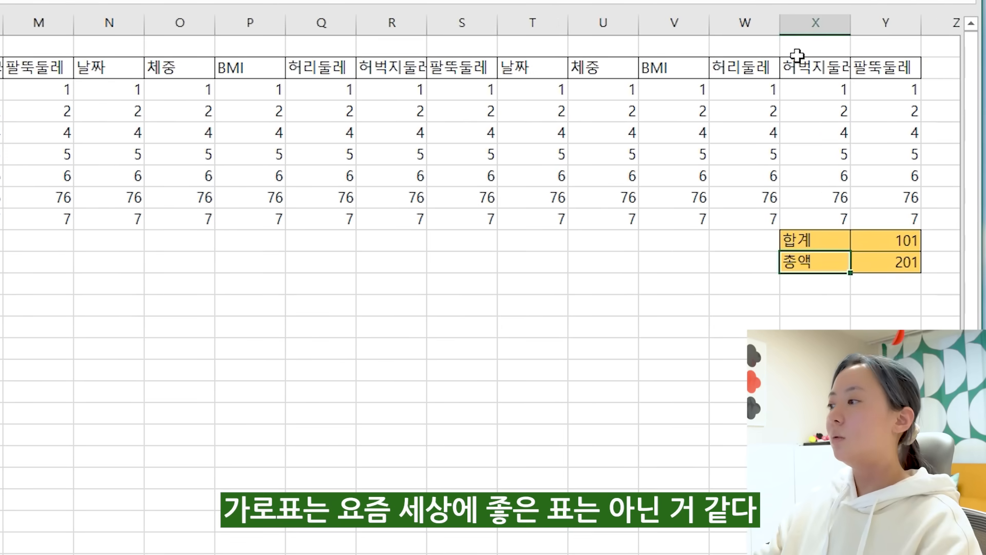
pyautogui.hscroll(-5, 481, 283)
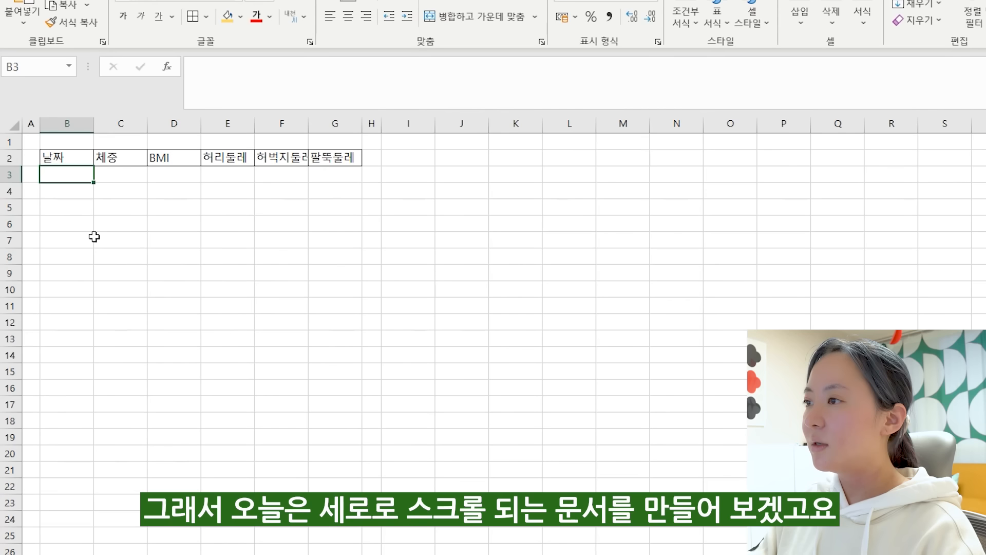
pyautogui.scroll(-17, 94, 236)
pyautogui.scroll(16, 102, 230)
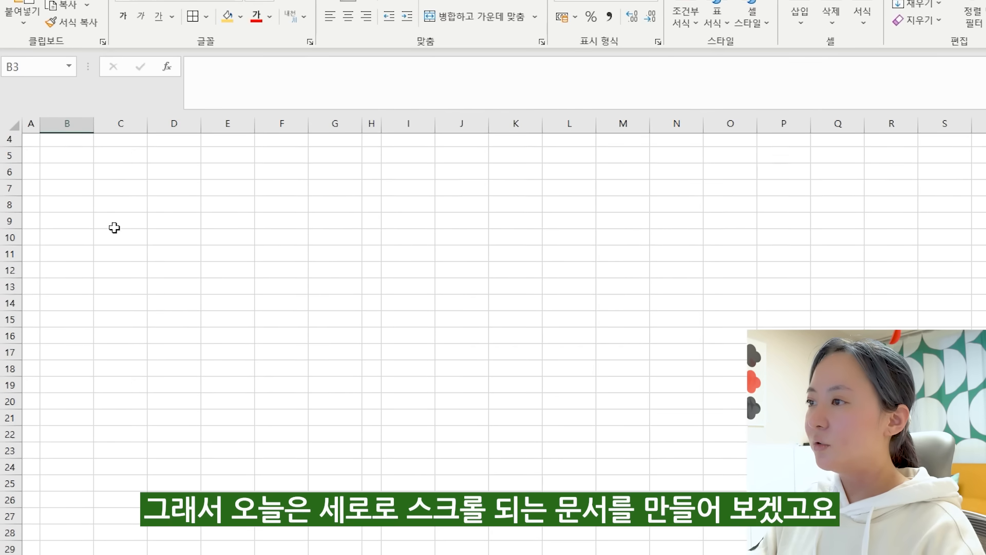
pyautogui.scroll(1, 102, 216)
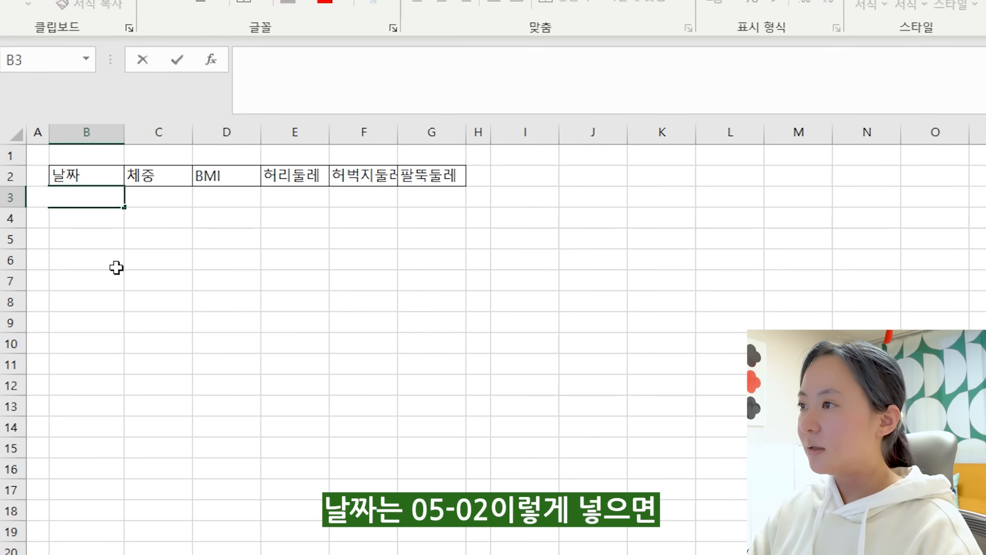
# Enter the date 05-02 in B3, the first cell under 날짜
pyautogui.press('Return')
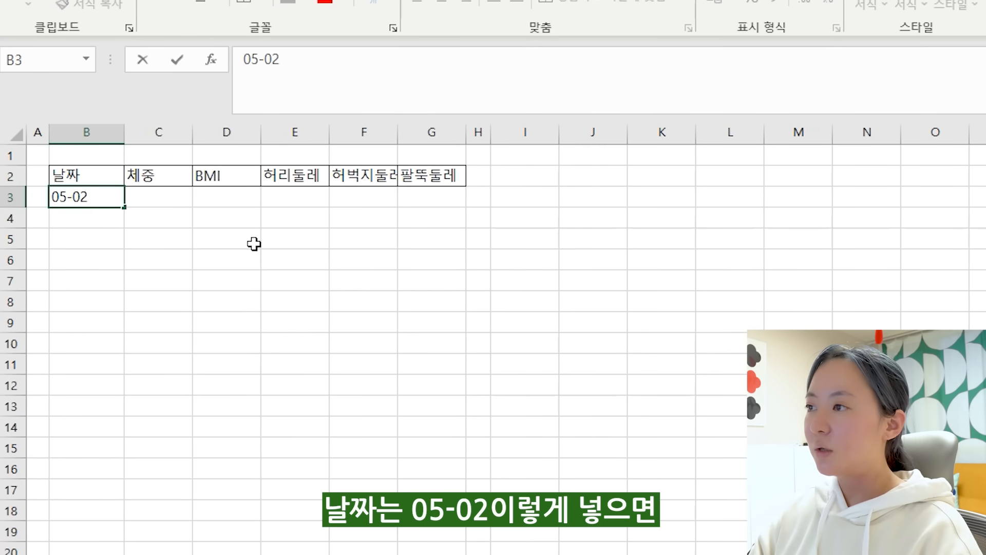
pyautogui.write('05-02')
pyautogui.press('Return')
pyautogui.press('Up')
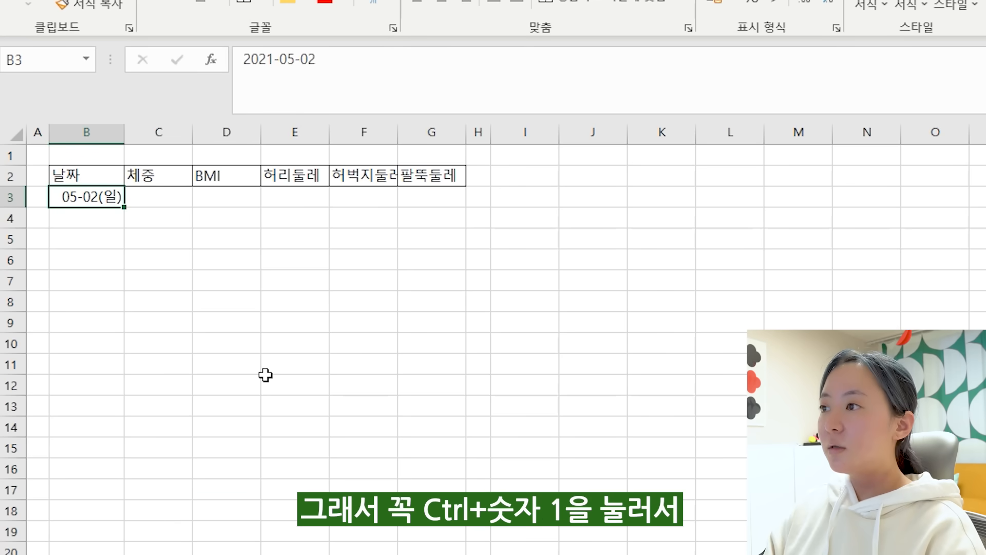
# Apply the custom number format mm-dd(aaa) to the date in B3, trying mm"월" dd"일" first
pyautogui.hotkey('ctrl', '1')
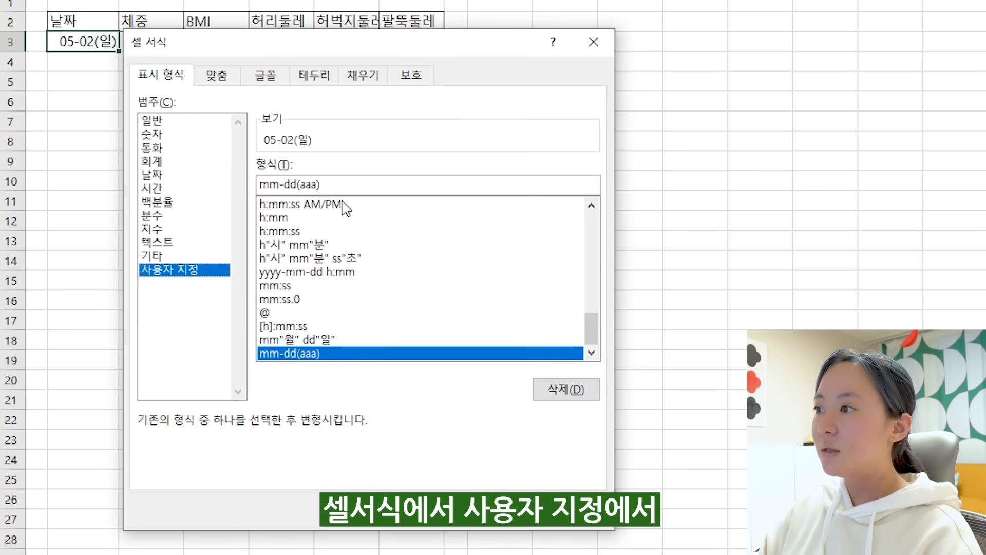
pyautogui.click(292, 341)
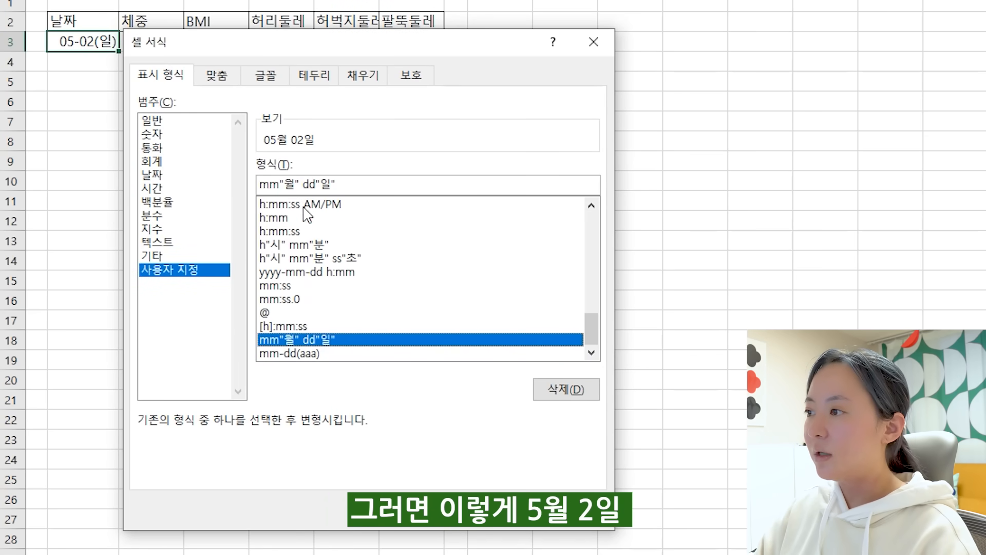
pyautogui.click(298, 353)
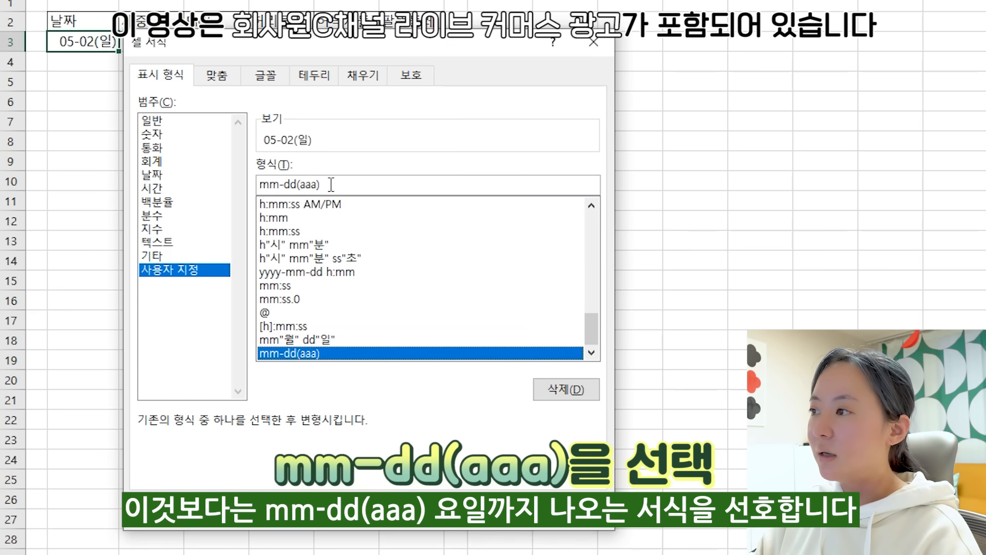
pyautogui.moveTo(331, 185); pyautogui.dragTo(266, 182)
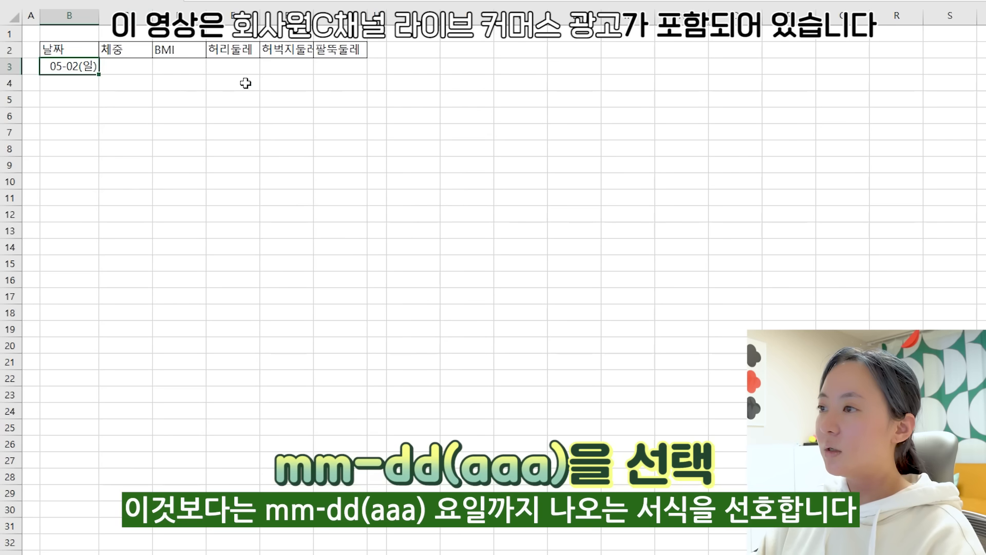
pyautogui.click(245, 88)
# Fill the 날짜 column with consecutive dates from B3 down to 05-31 in B32
pyautogui.click(71, 66)
pyautogui.moveTo(98, 74); pyautogui.dragTo(86, 539)
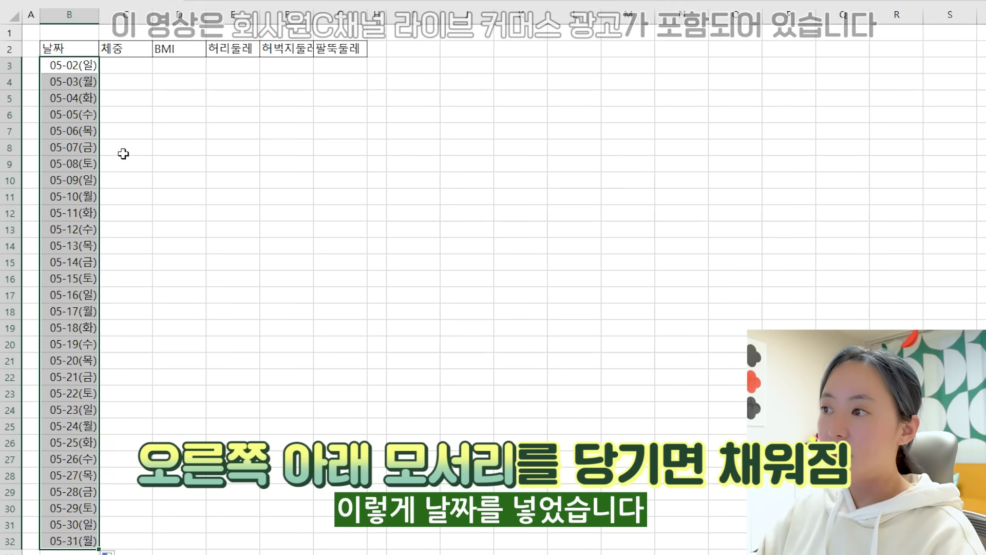
pyautogui.click(135, 117)
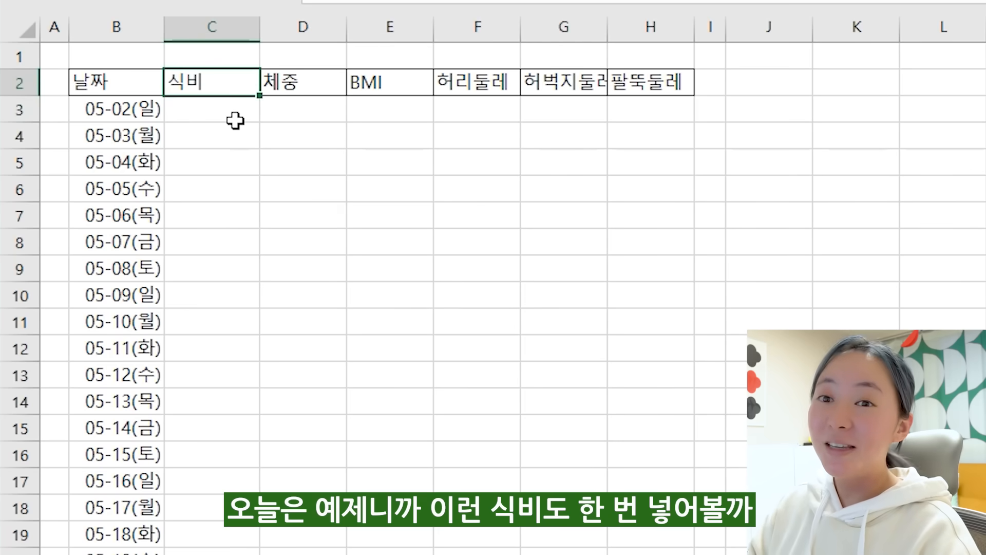
# Enter 25300 as the 식비 amount for 05-02 in C3
pyautogui.click(235, 121)
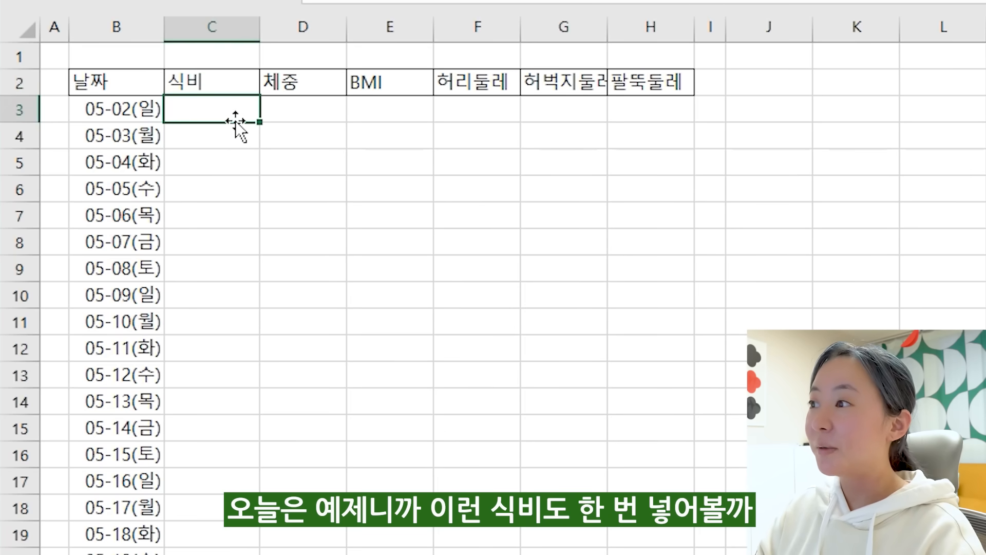
pyautogui.write('25300')
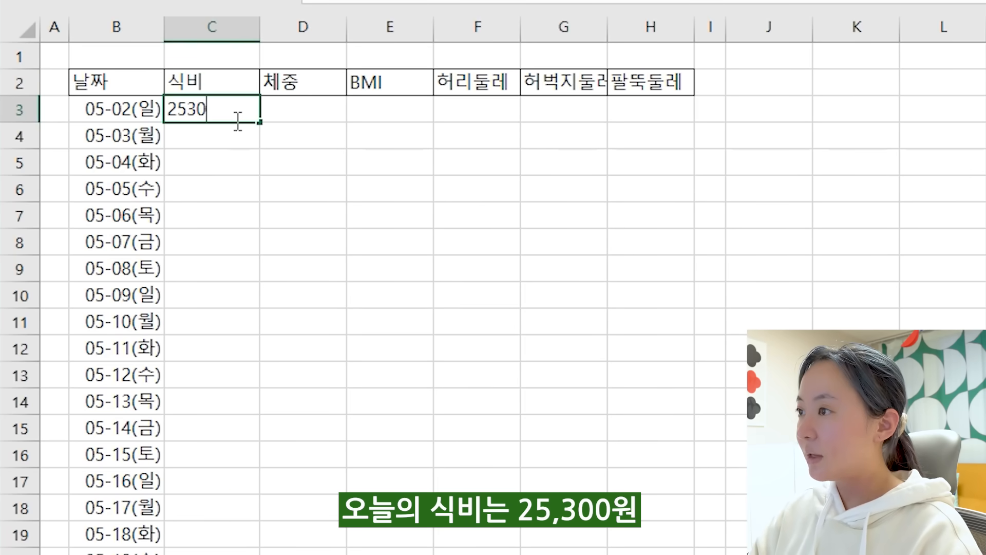
pyautogui.press('Return')
pyautogui.press('Up')
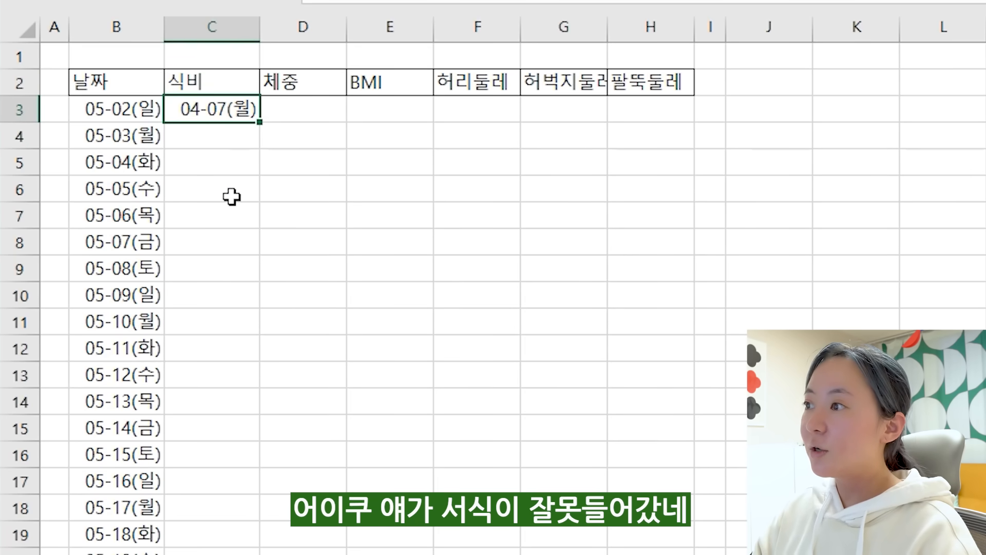
# Copy the date in B4 into the neighbouring 식비 cell C4
pyautogui.hotkey('ctrl', 'c')
pyautogui.press('Right')
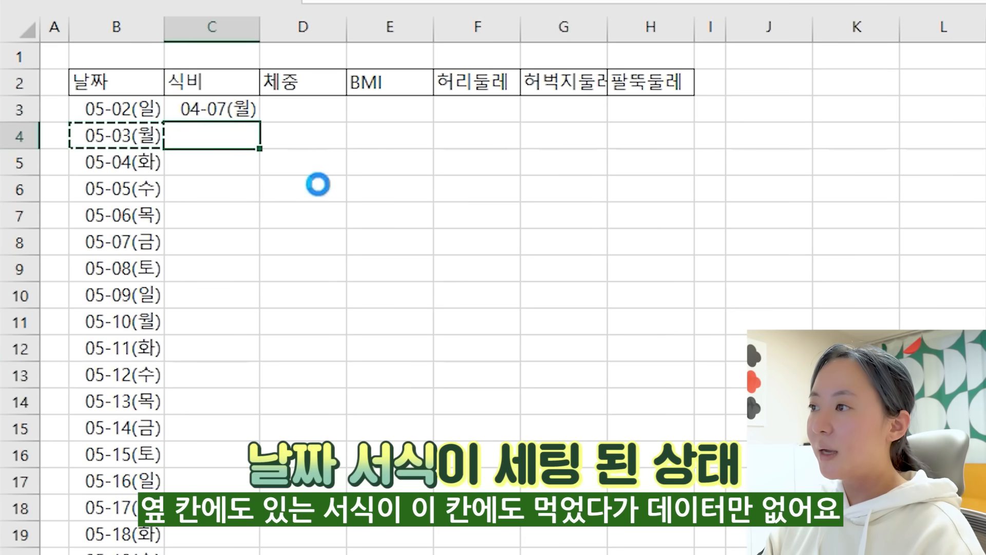
pyautogui.hotkey('ctrl', 'v')
pyautogui.press('Escape')
pyautogui.press('Down')
pyautogui.press('Up')
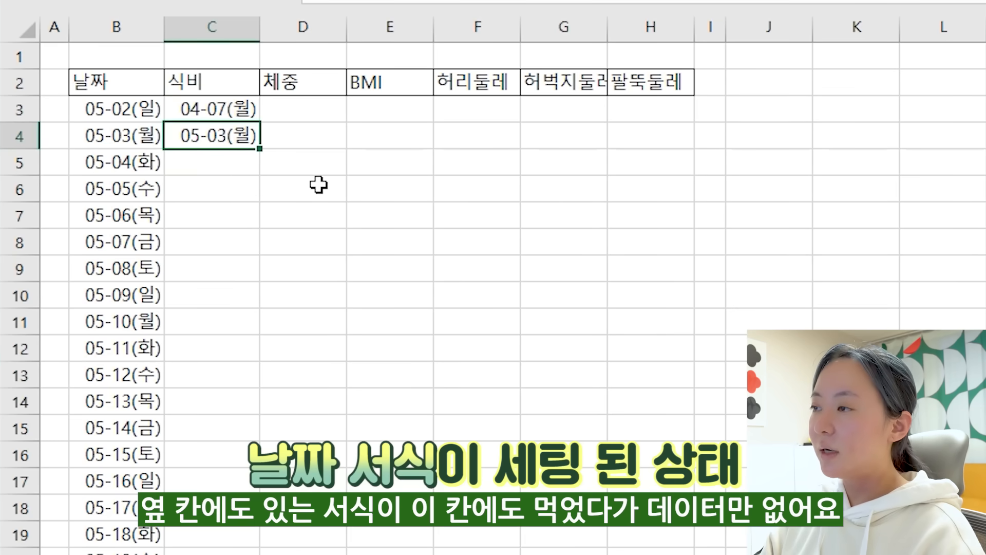
# Clear the 식비 entries for 05-03 and 05-02 in C4 and C3
pyautogui.press('Delete')
pyautogui.press('Down')
pyautogui.press('Up')
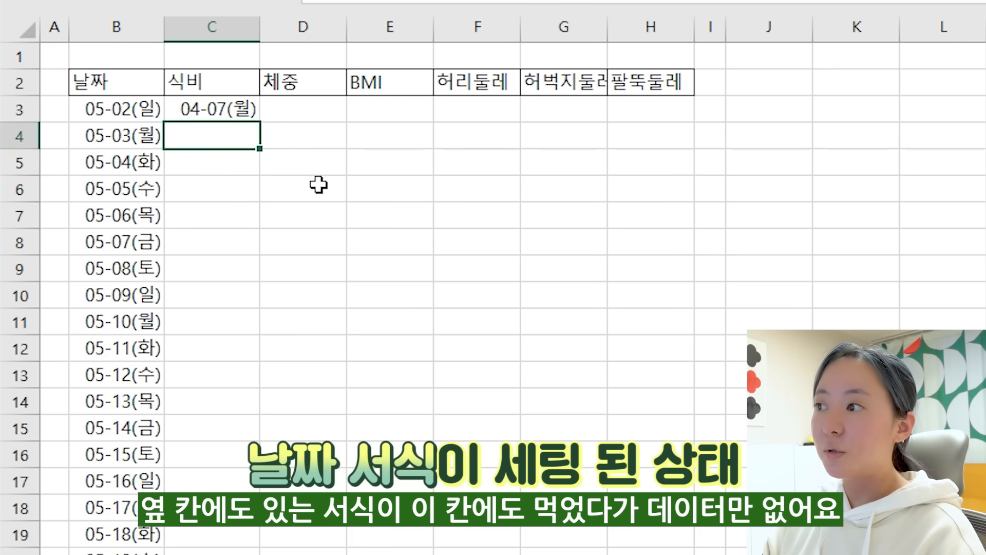
pyautogui.hotkey('shift', 'Up')
pyautogui.press('Delete')
# Reset the number format of the 식비 cells from 05-02 down to 05-31 (C3:C32) to 일반
pyautogui.press('Up')
pyautogui.press('Left')
pyautogui.hotkey('ctrl', 'Down')
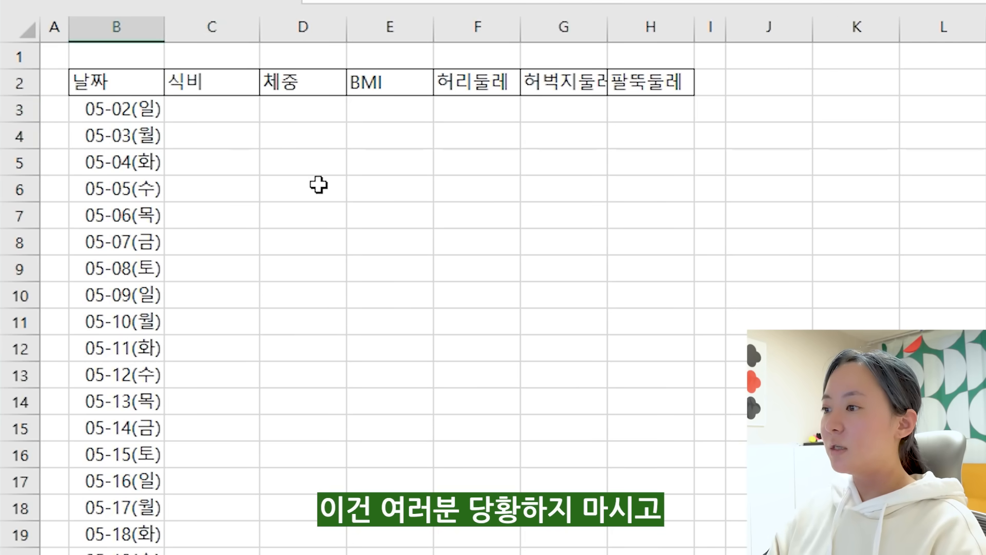
pyautogui.press('Right')
pyautogui.hotkey('ctrl', 'shift', 'Up')
pyautogui.hotkey('shift', 'Down')
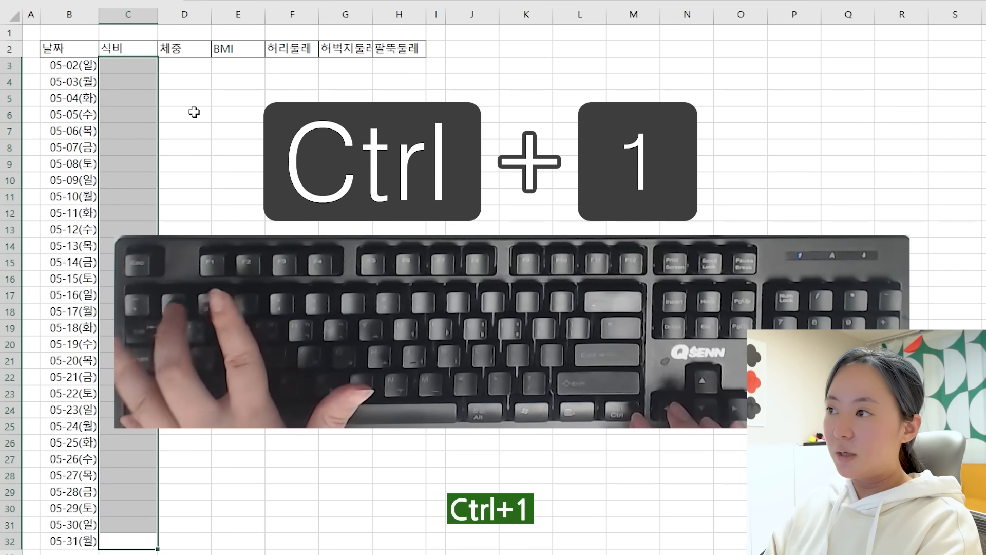
pyautogui.hotkey('ctrl', '1')
pyautogui.click(163, 122)
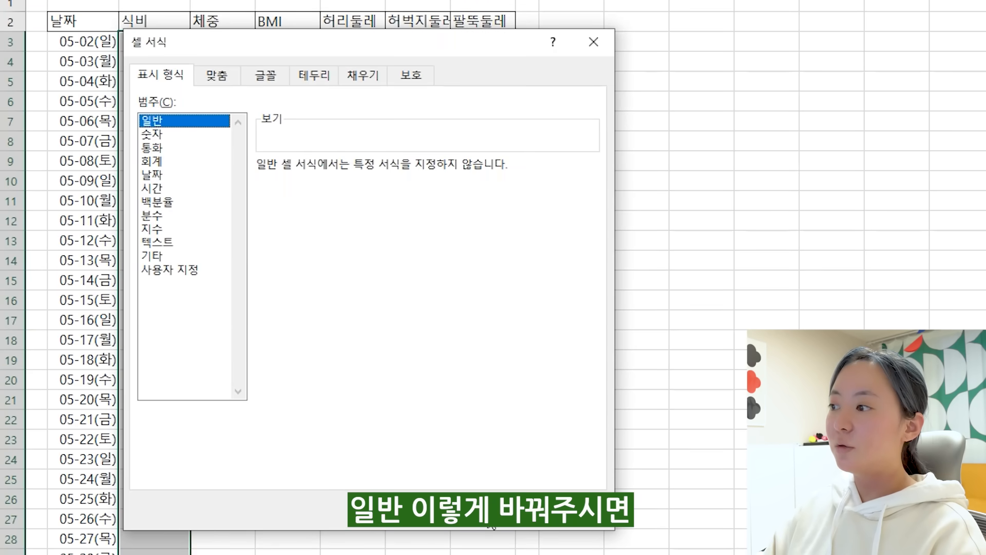
pyautogui.click(490, 524)
# Enter 25300 as the food expense for 05-02
pyautogui.write('25')
pyautogui.write('300')
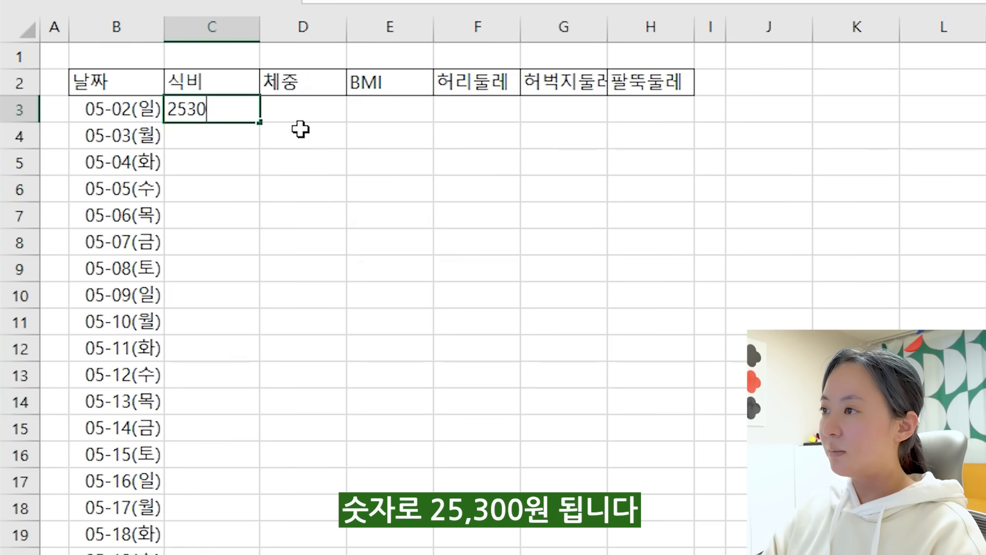
pyautogui.press('Return')
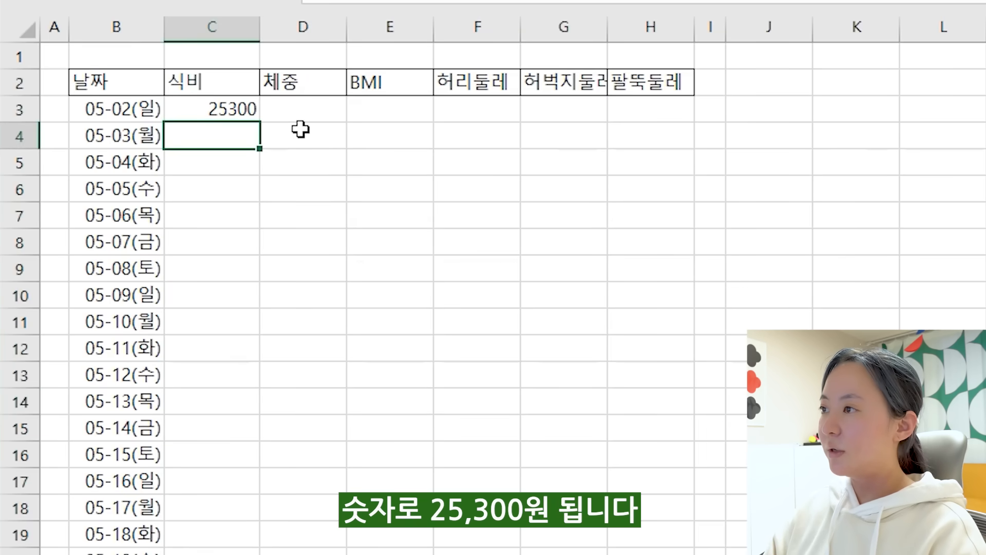
# Format the amount in C3 as ₩ accounting with thousands separators and no decimal places
pyautogui.click(233, 114)
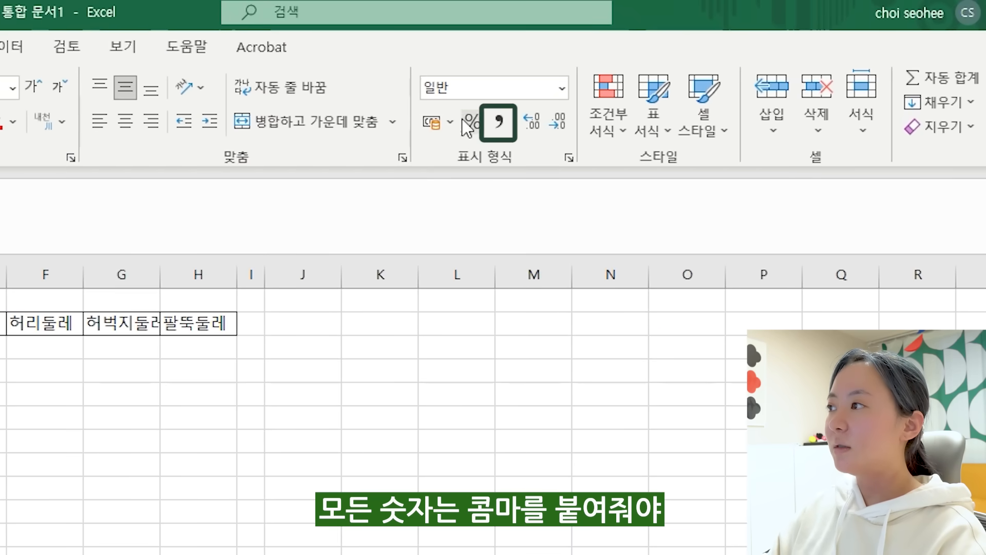
pyautogui.click(613, 76)
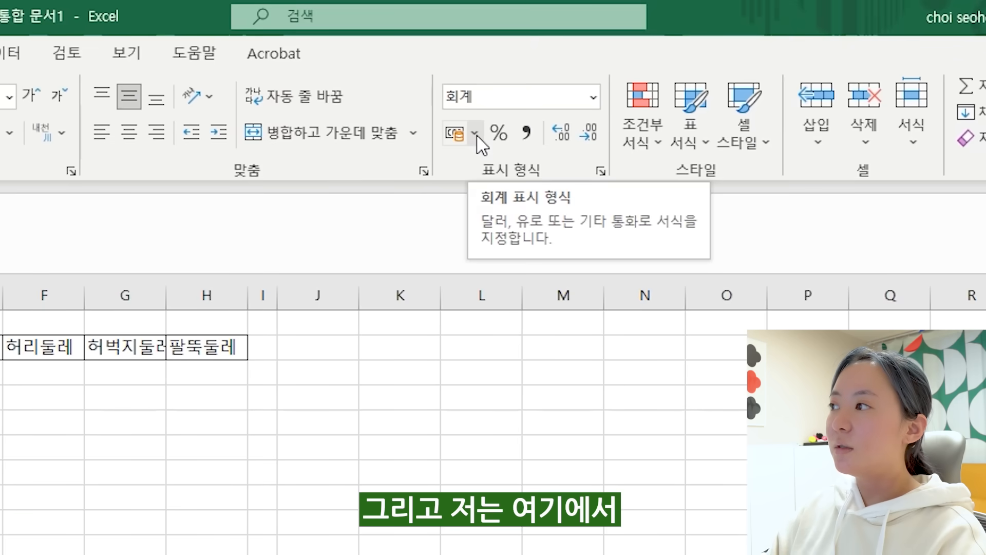
pyautogui.click(658, 14)
pyautogui.click(492, 170)
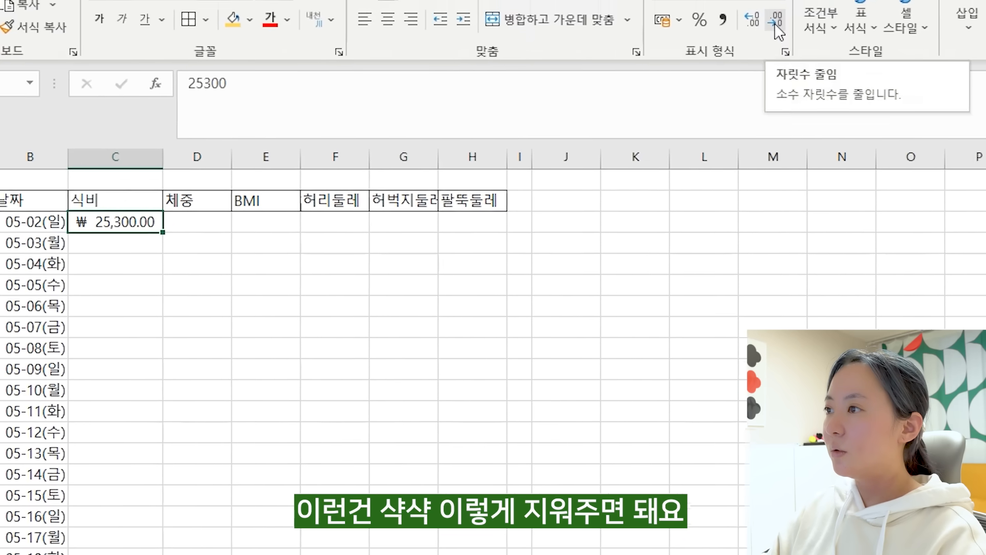
pyautogui.click(775, 22)
# Copy C3 with its won format down the 식비 column to 05-31, and clear the copied amounts in C4:C32
pyautogui.doubleClick(107, 217)
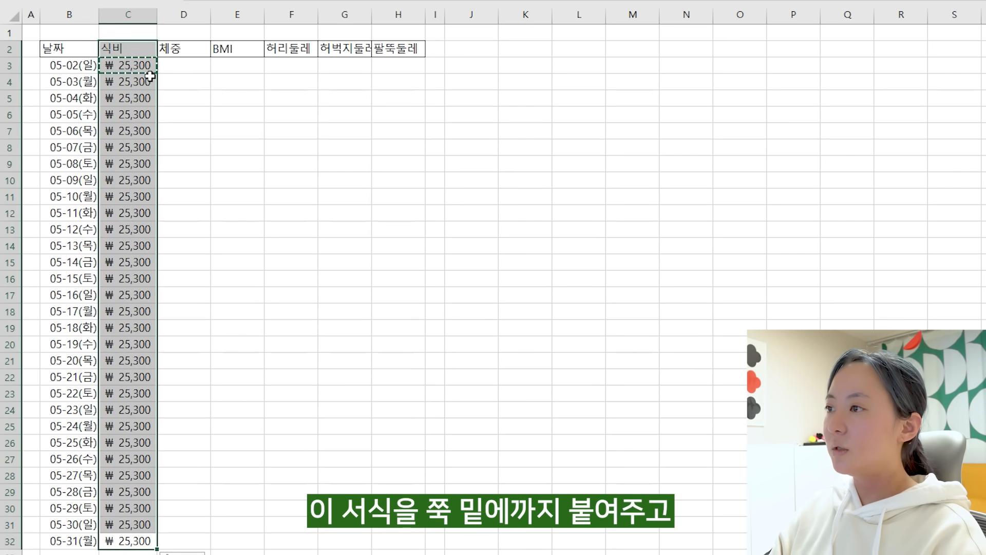
pyautogui.hotkey('shift', 'Down')
pyautogui.hotkey('shift', 'Down')
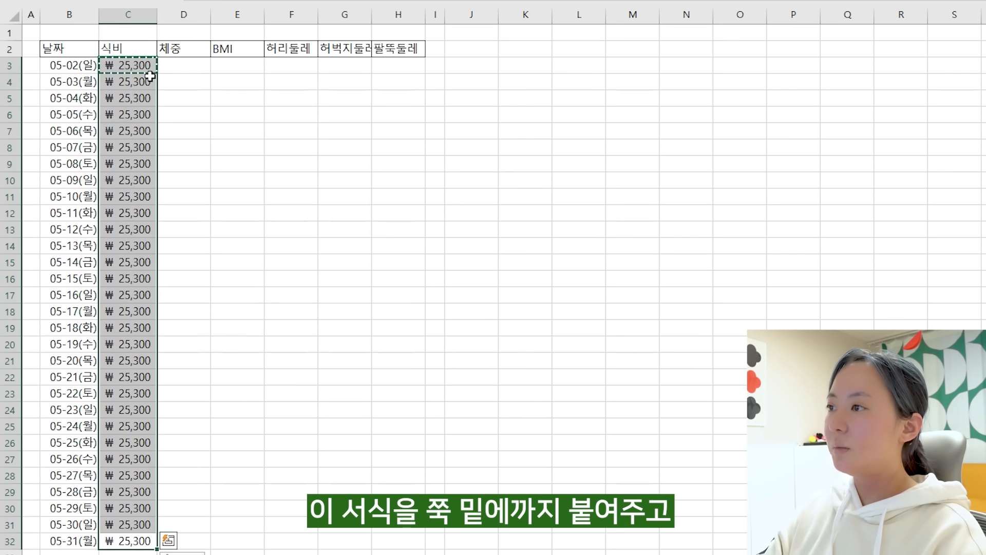
pyautogui.press('Delete')
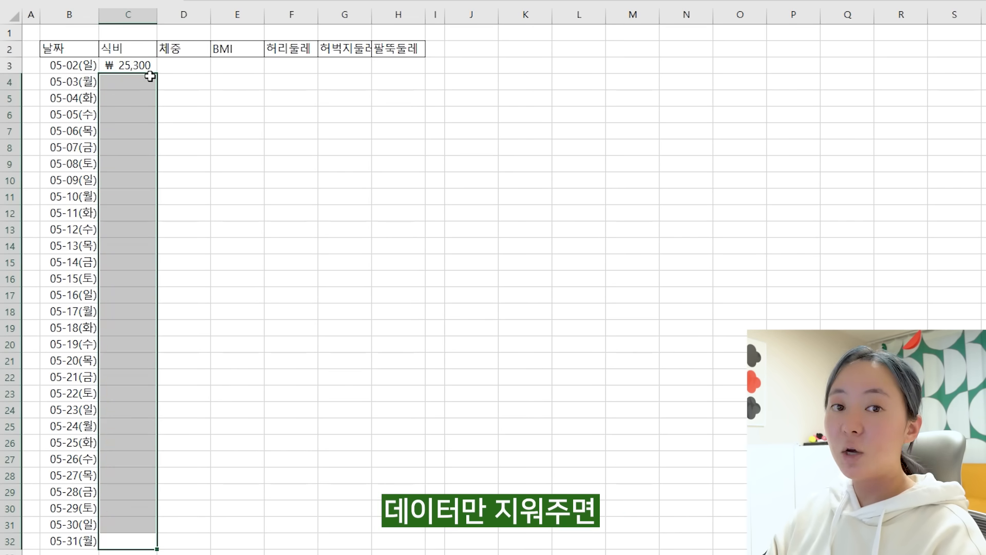
# Test the won format by entering 13000 as the 식비 amount for 05-31 in C32, and clear it again
pyautogui.press('Up')
pyautogui.press('Down')
pyautogui.press('Up')
pyautogui.write('13000')
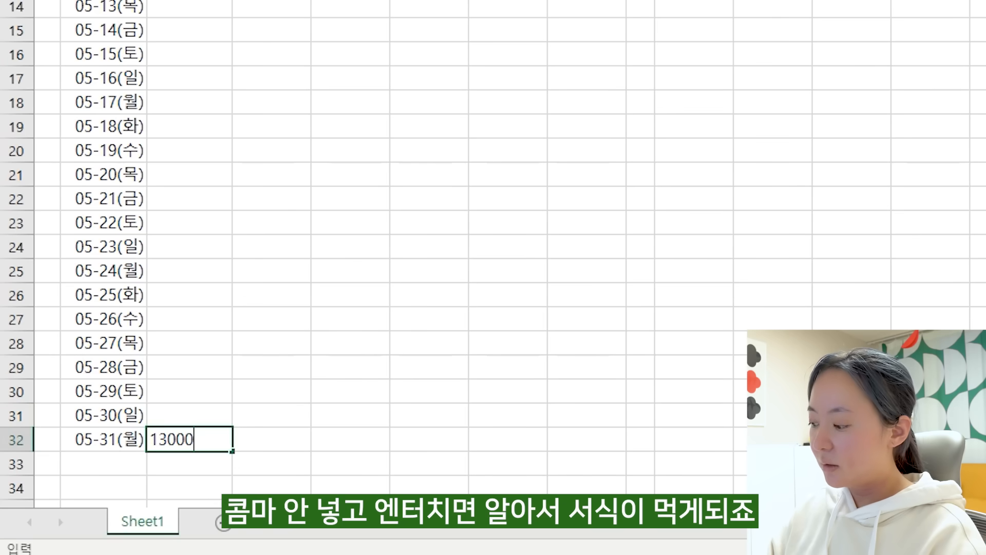
pyautogui.press('Return')
pyautogui.press('Up')
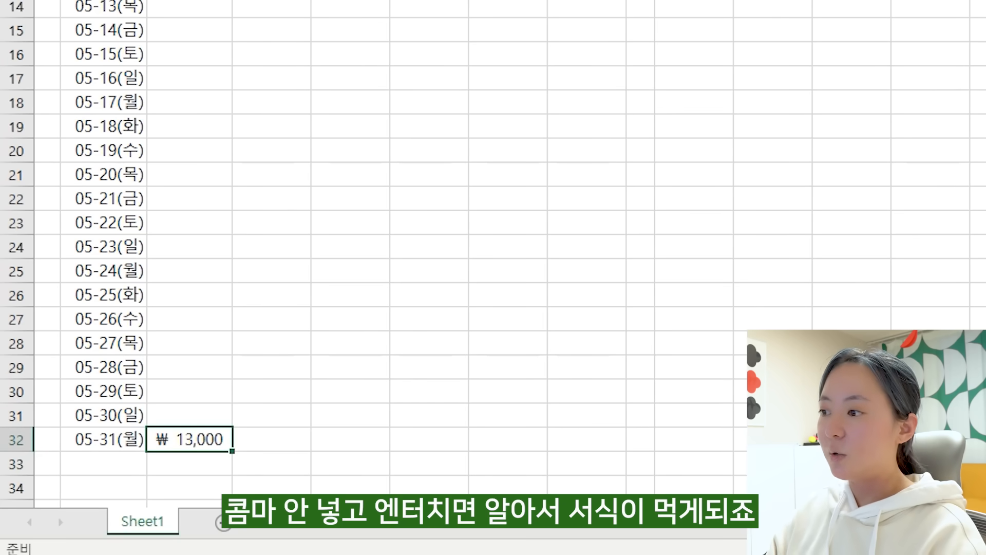
pyautogui.press('Delete')
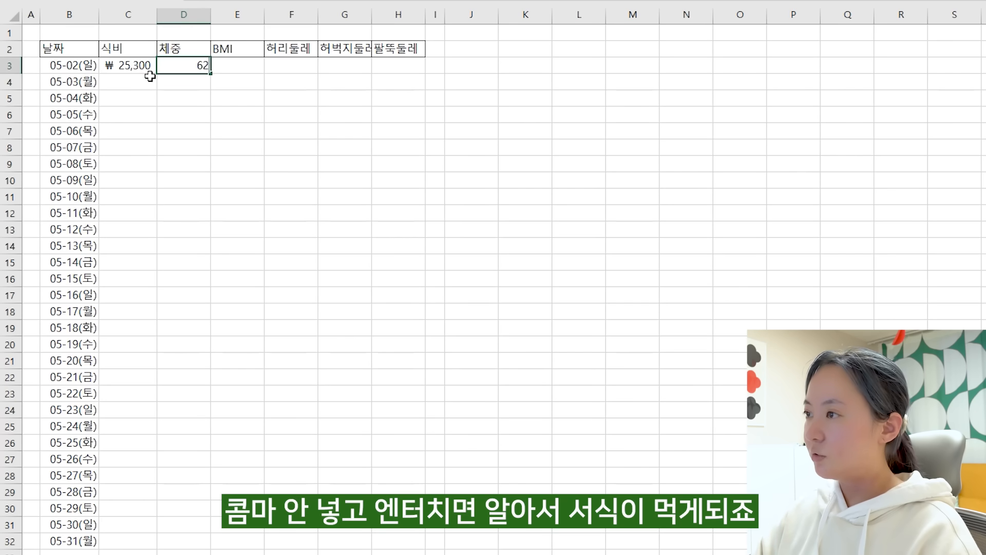
# Enter 62, 61 and 60 as the first 체중 values in D3:D5 and fill the series down to 05-31 in D32
pyautogui.write('62')
pyautogui.press('Return')
pyautogui.press('Return')
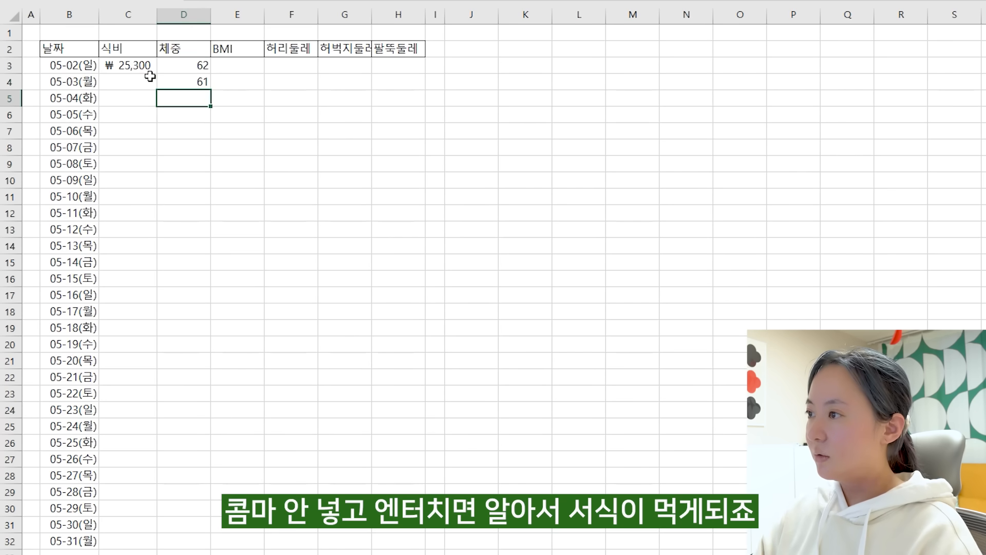
pyautogui.write('60')
pyautogui.press('Return')
pyautogui.moveTo(183, 65); pyautogui.dragTo(183, 98)
pyautogui.moveTo(210, 106); pyautogui.dragTo(188, 545)
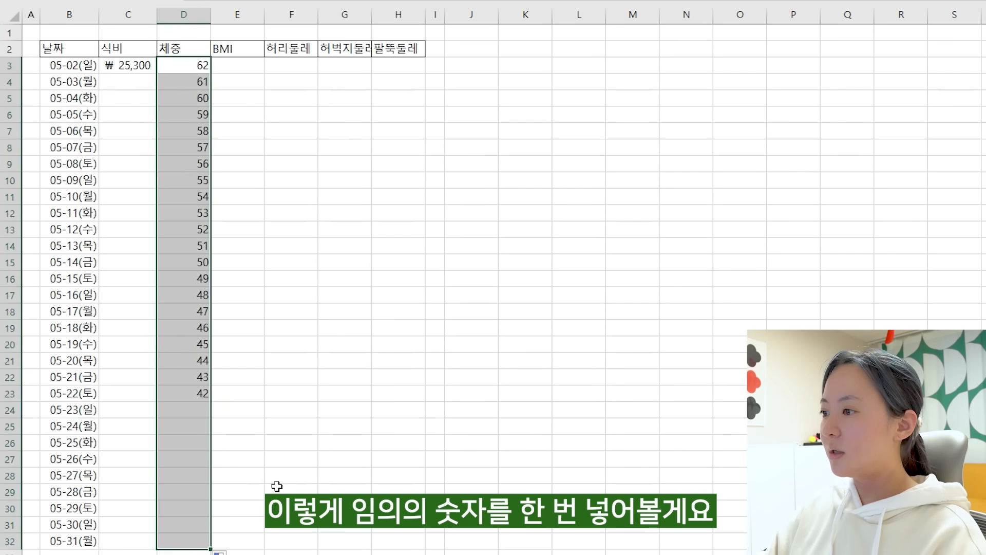
pyautogui.click(249, 218)
pyautogui.click(195, 535)
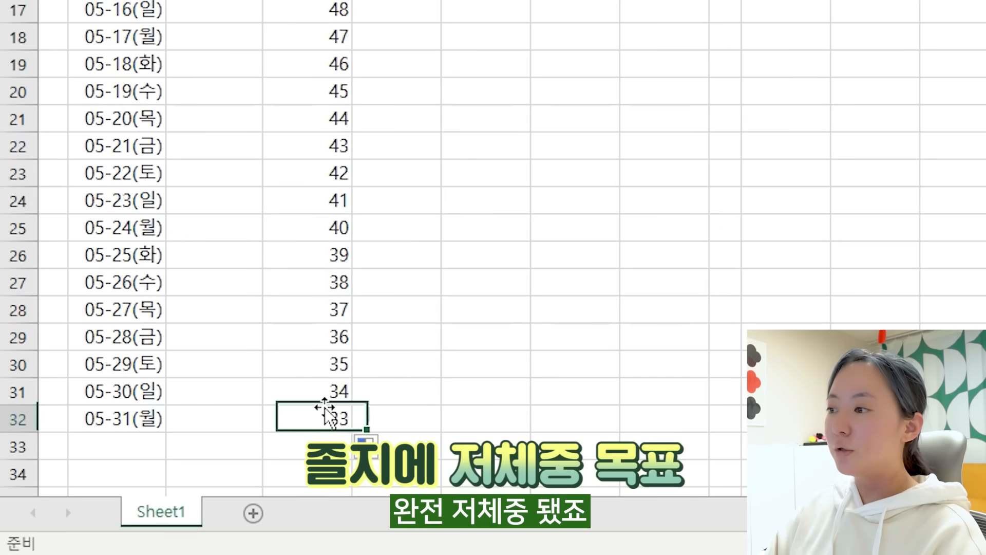
pyautogui.hotkey('shift', 'space')
pyautogui.click(304, 424)
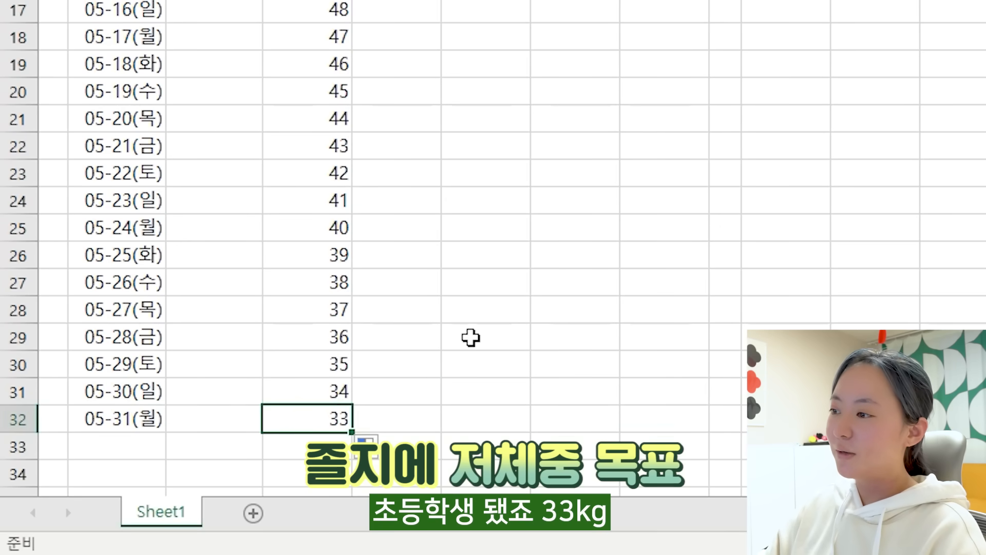
pyautogui.moveTo(187, 537); pyautogui.dragTo(168, 41)
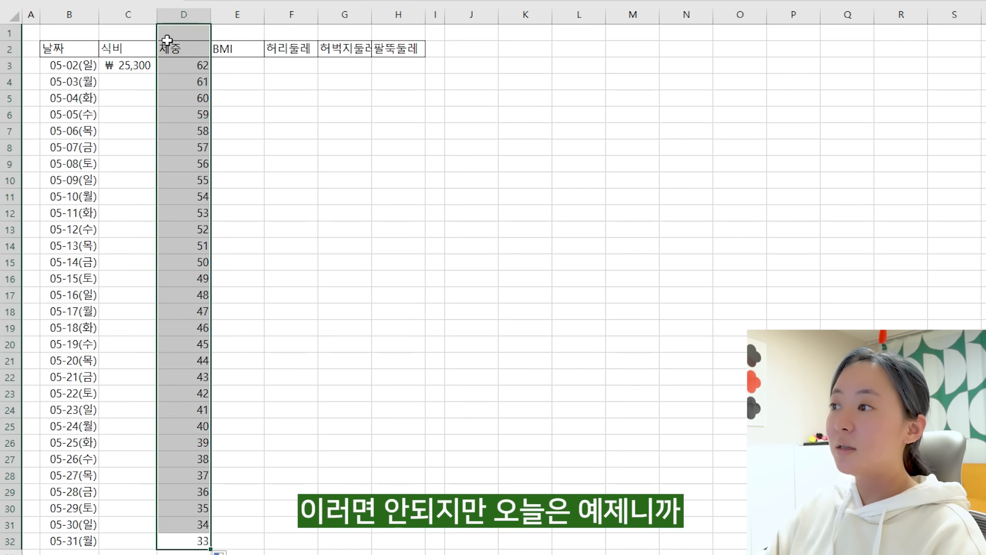
pyautogui.click(321, 65)
# Enter N/A as the missing 식비 value for 05-08 in C9
pyautogui.click(118, 160)
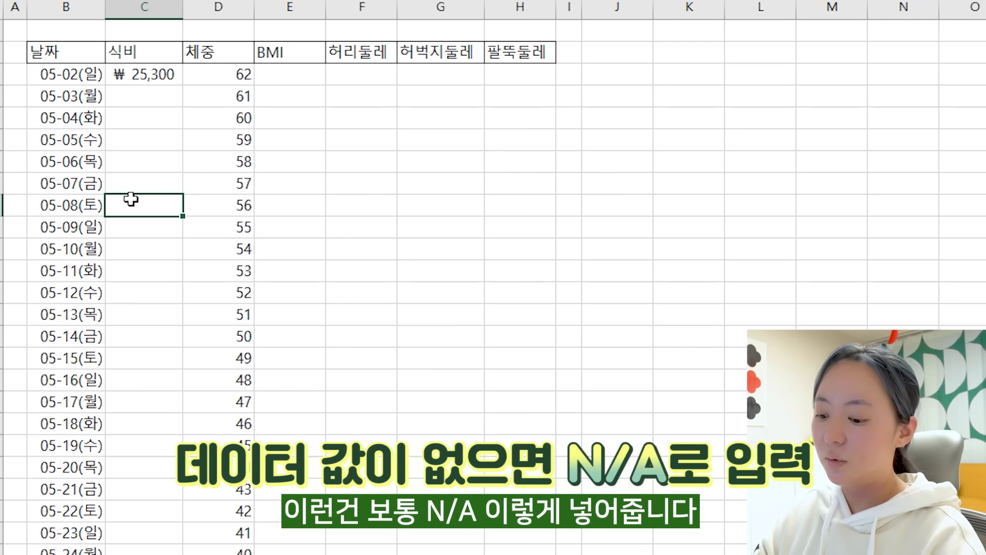
pyautogui.write('N/A')
pyautogui.press('Return')
pyautogui.click(133, 201)
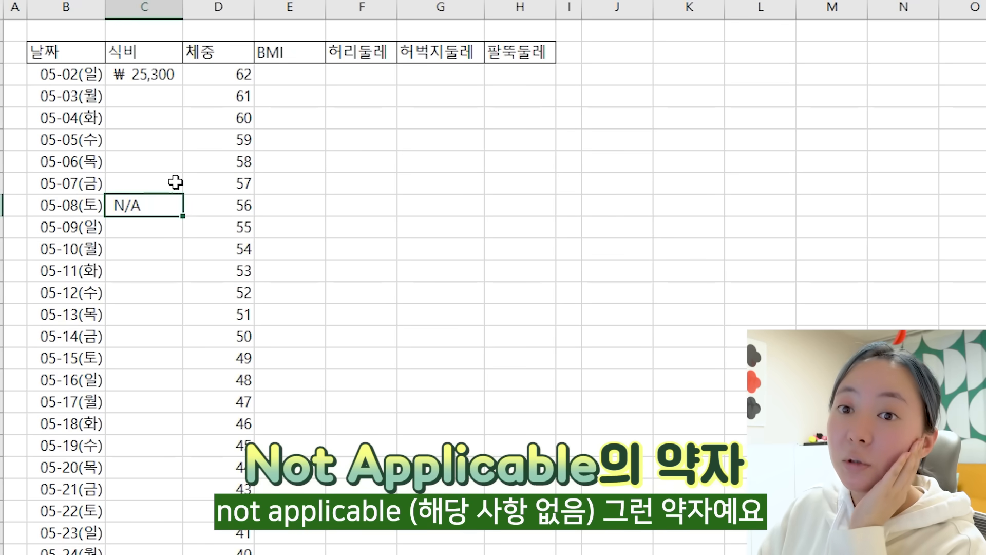
pyautogui.press('Return')
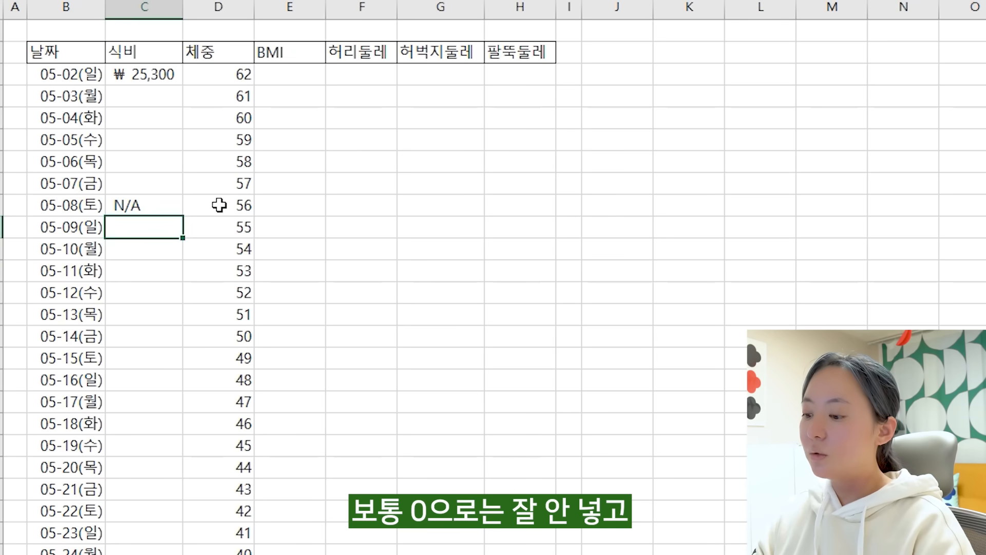
# Try a dash in the 식비 cell for 05-09, and mark 05-14 in C15 as N/A
pyautogui.write('-')
pyautogui.press('Return')
pyautogui.press('Down')
pyautogui.press('Up')
pyautogui.press('Up')
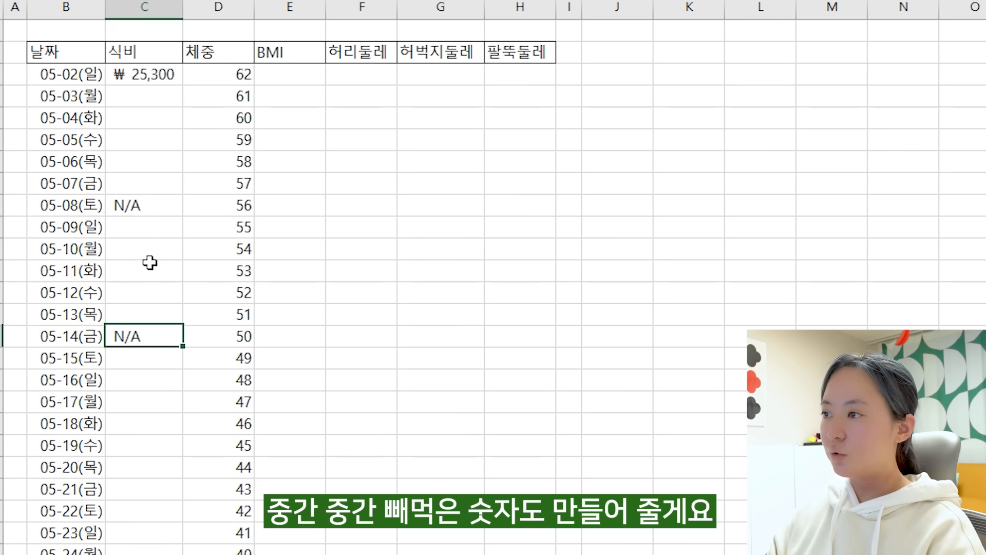
# Copy the N/A in C15 into the 체중 cells for 05-22 and 05-09 (D23 and D10)
pyautogui.hotkey('ctrl', 'c')
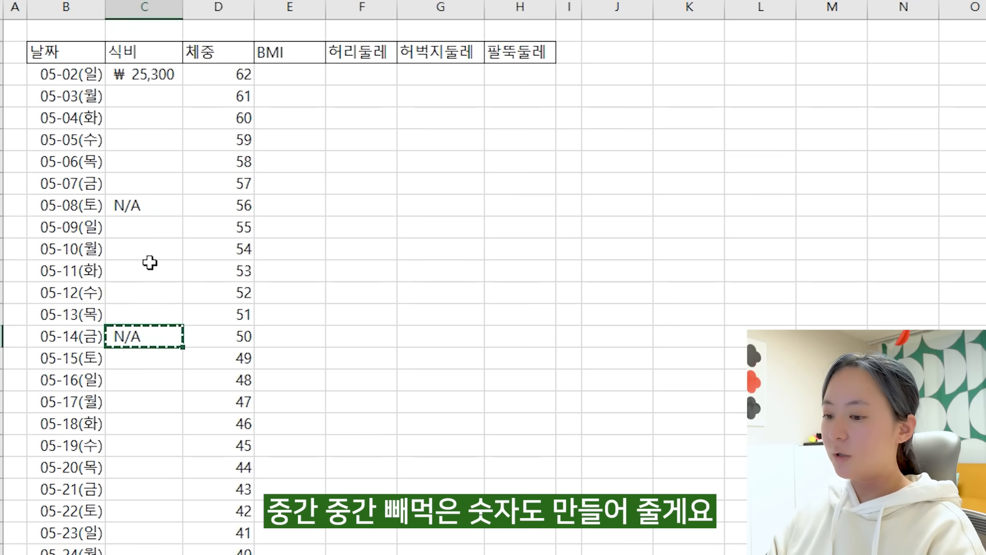
pyautogui.press('Right')
pyautogui.press('Down')
pyautogui.press('Down')
pyautogui.press('Down')
pyautogui.press('Down')
pyautogui.press('Down')
pyautogui.press('Down')
pyautogui.press('Down')
pyautogui.press('Down')
pyautogui.hotkey('ctrl', 'v')
pyautogui.press('Up')
pyautogui.press('Up')
pyautogui.press('Up')
pyautogui.press('Up')
pyautogui.press('Up')
pyautogui.press('Up')
pyautogui.press('Up')
pyautogui.press('Up')
pyautogui.press('Up')
pyautogui.press('Up')
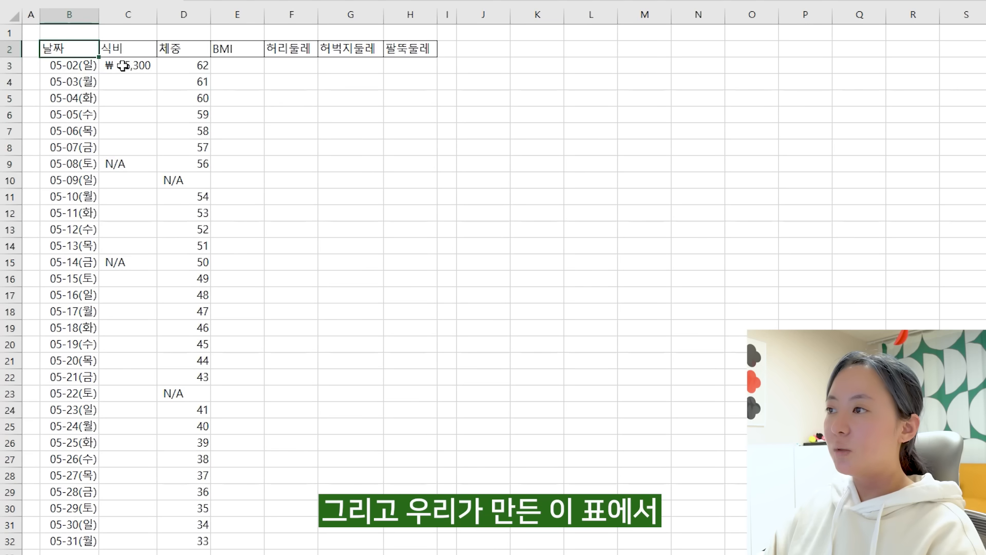
# Mark out the table's data area, its header row and the date column by selecting each in turn
pyautogui.moveTo(123, 66)
pyautogui.mouseDown()
pyautogui.moveTo(238, 341)
pyautogui.moveTo(411, 541)
pyautogui.mouseUp()
pyautogui.moveTo(64, 48); pyautogui.dragTo(426, 51)
pyautogui.moveTo(63, 70); pyautogui.dragTo(71, 536)
pyautogui.click(128, 311)
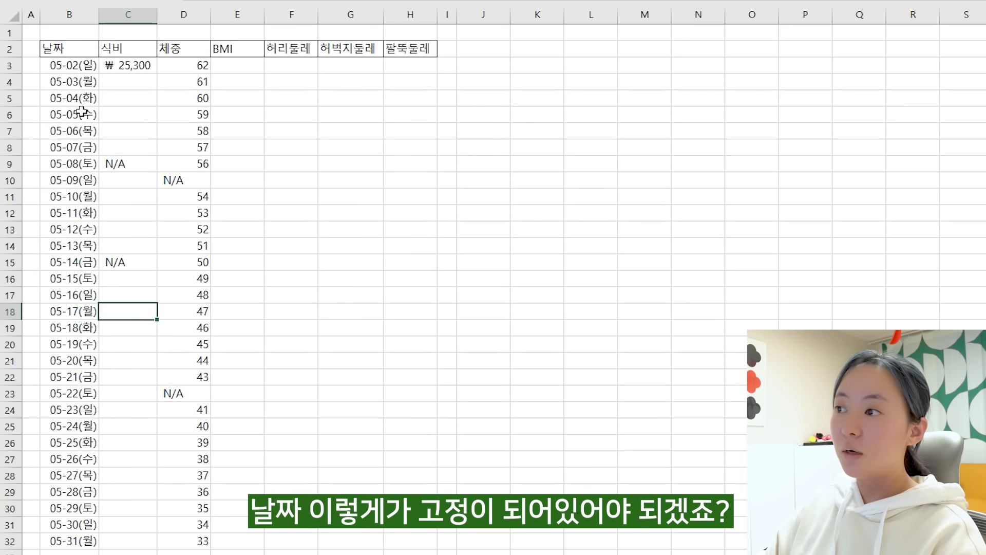
# Select the whole header row between 날짜 in B2 and 팔뚝둘레 in H2, from either end
pyautogui.click(66, 50)
pyautogui.hotkey('ctrl', 'shift', 'Right')
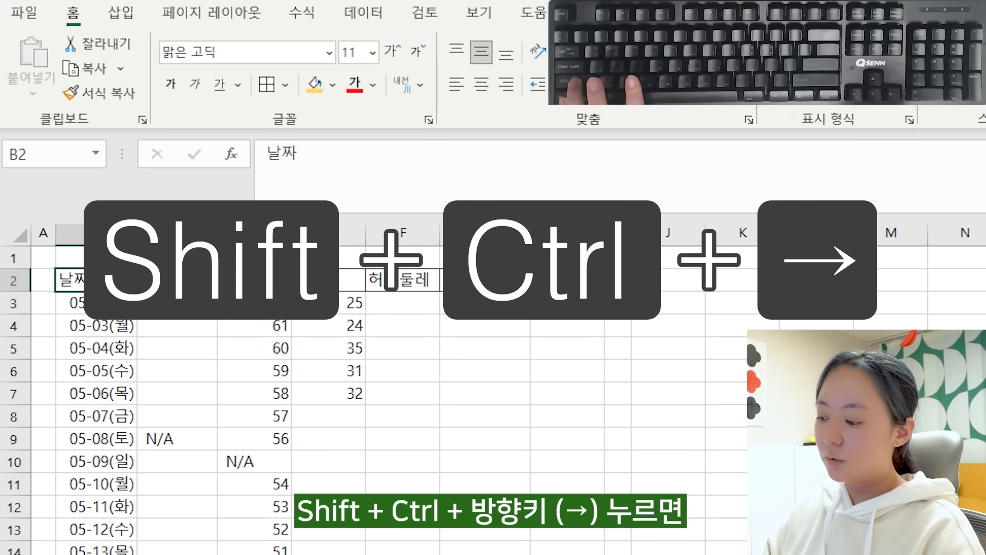
pyautogui.hotkey('ctrl', 'shift', 'Right')
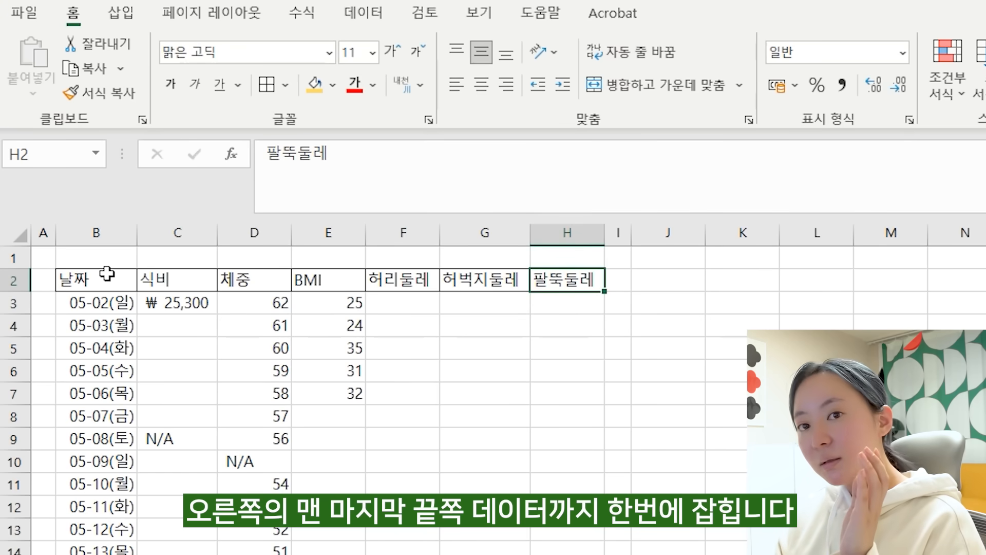
pyautogui.hotkey('ctrl', 'shift', 'Left')
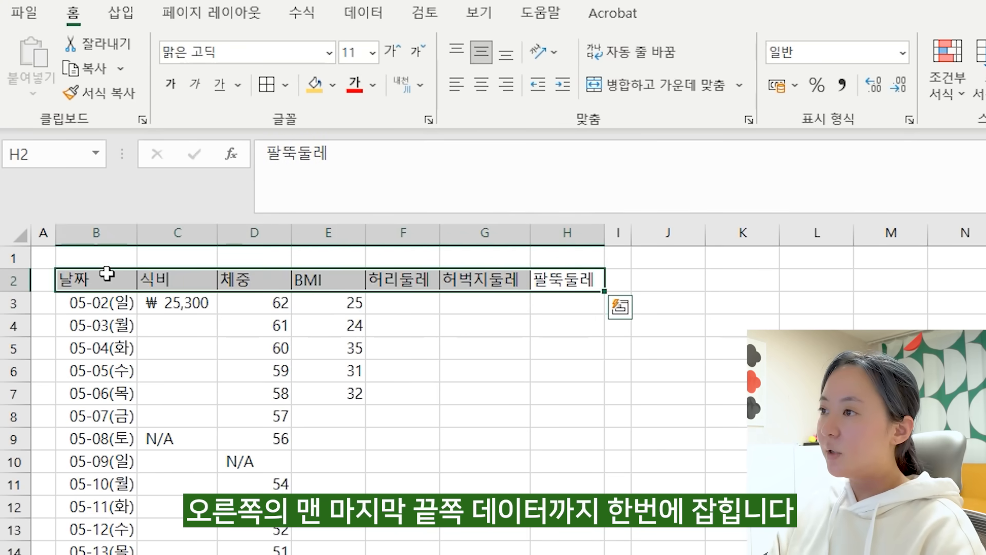
# Jump between both ends of the header row, and between the header and last value of the 체중 column
pyautogui.press('Left')
pyautogui.hotkey('ctrl', 'Left')
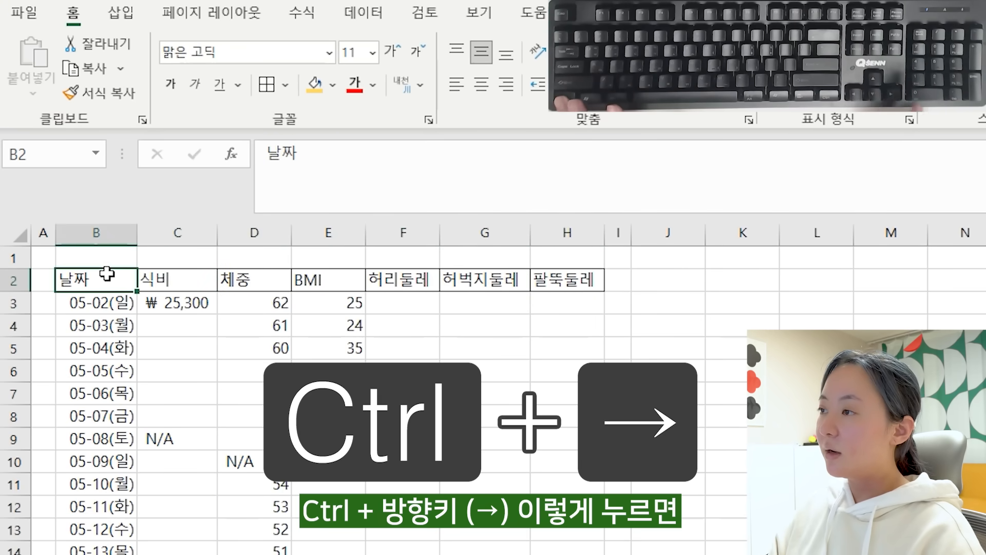
pyautogui.hotkey('ctrl', 'Right')
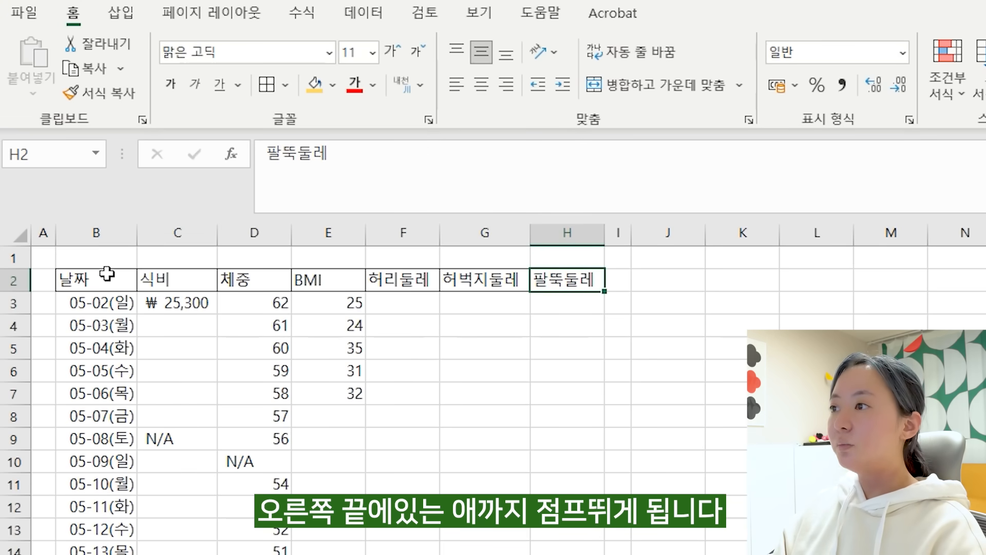
pyautogui.hotkey('ctrl', 'Left')
pyautogui.hotkey('ctrl', 'Right')
pyautogui.press('Left')
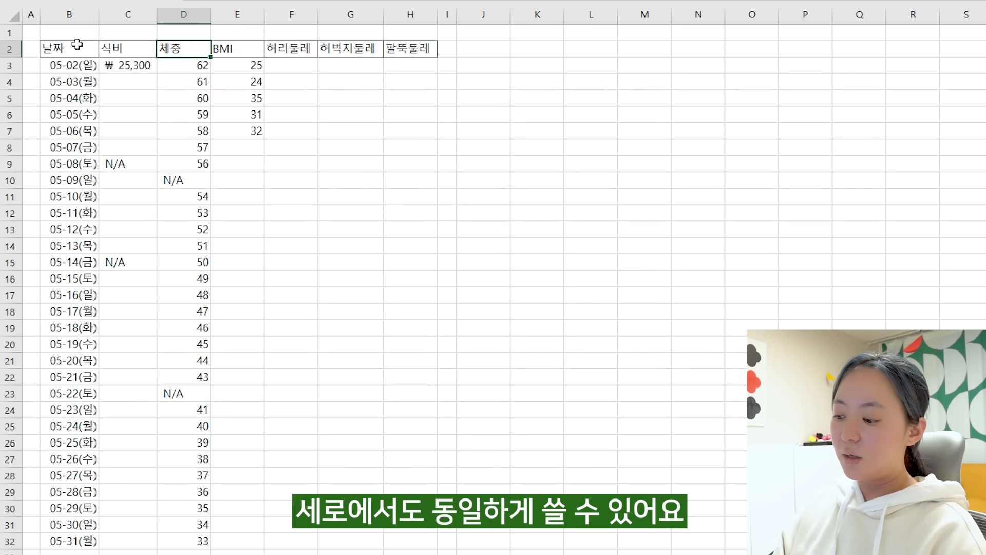
pyautogui.hotkey('ctrl', 'Down')
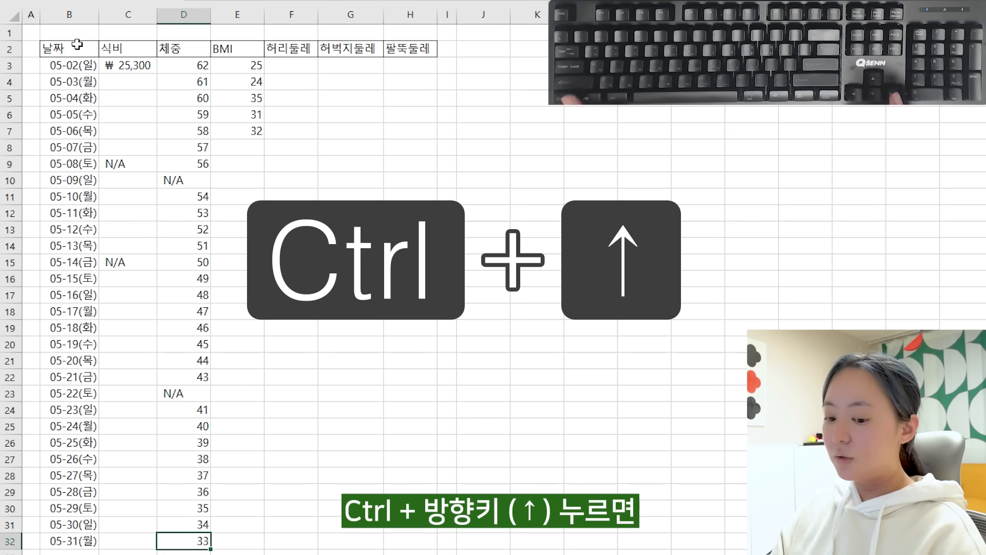
pyautogui.hotkey('ctrl', 'Up')
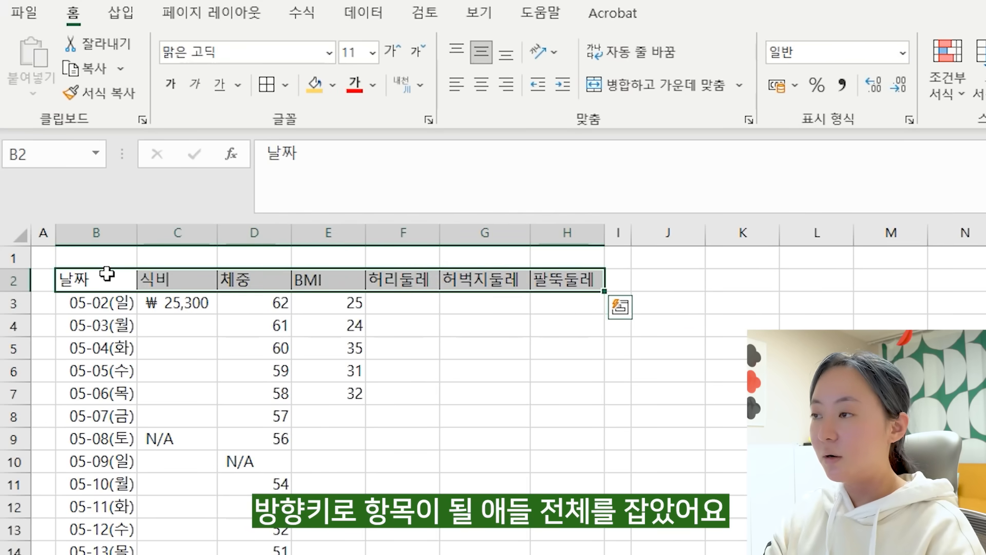
# Left-align the header row from 날짜 in B2 to 팔뚝둘레 in H2
pyautogui.press('alt')
pyautogui.press('alt')
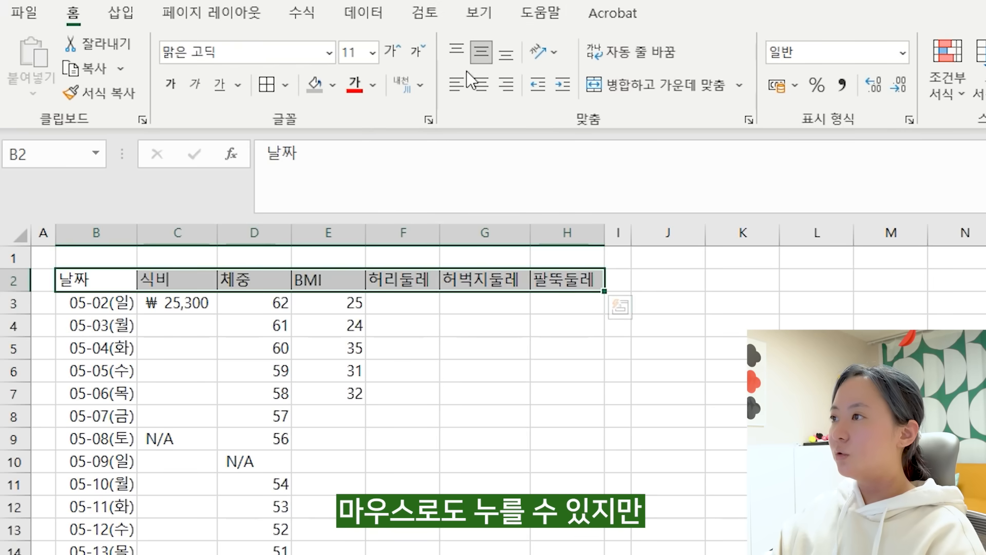
pyautogui.click(457, 85)
pyautogui.press('alt')
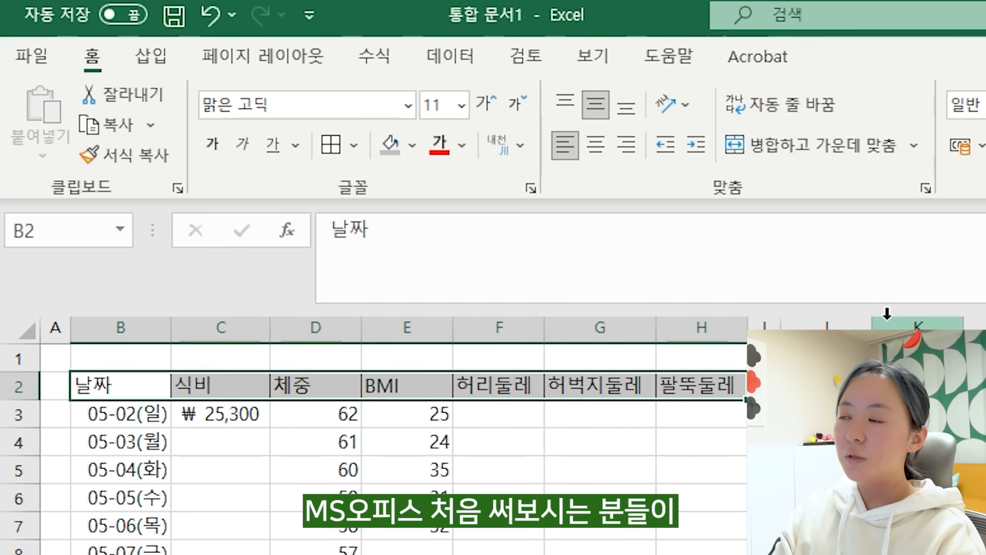
pyautogui.press('alt')
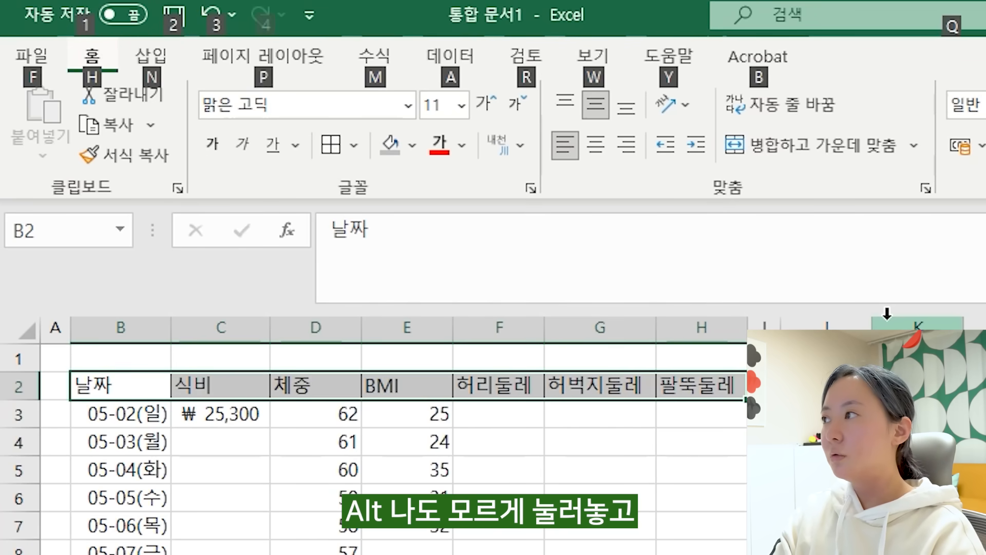
pyautogui.press('Escape')
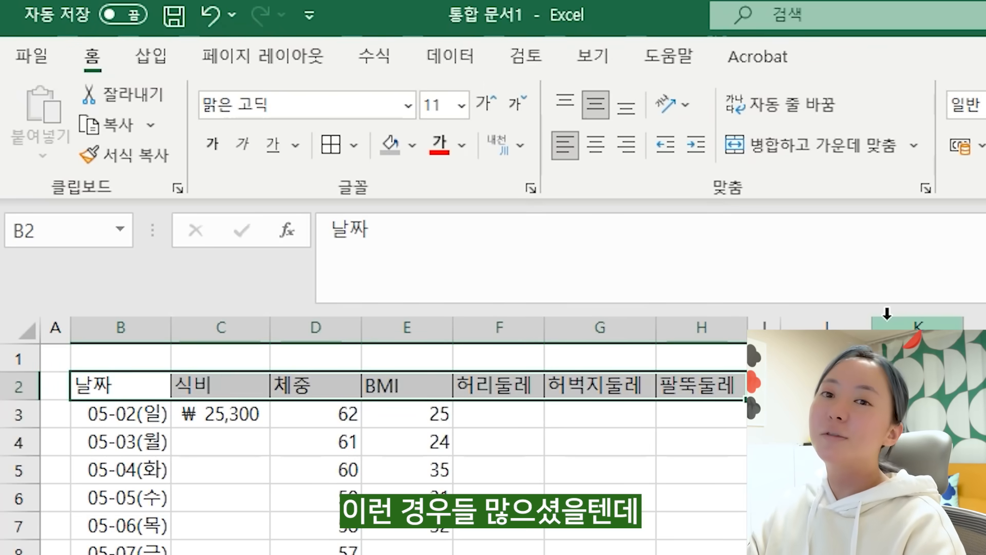
# Preview orange and gold theme shades on the header row B2:H2 and fill it with a muted grey
pyautogui.press('alt')
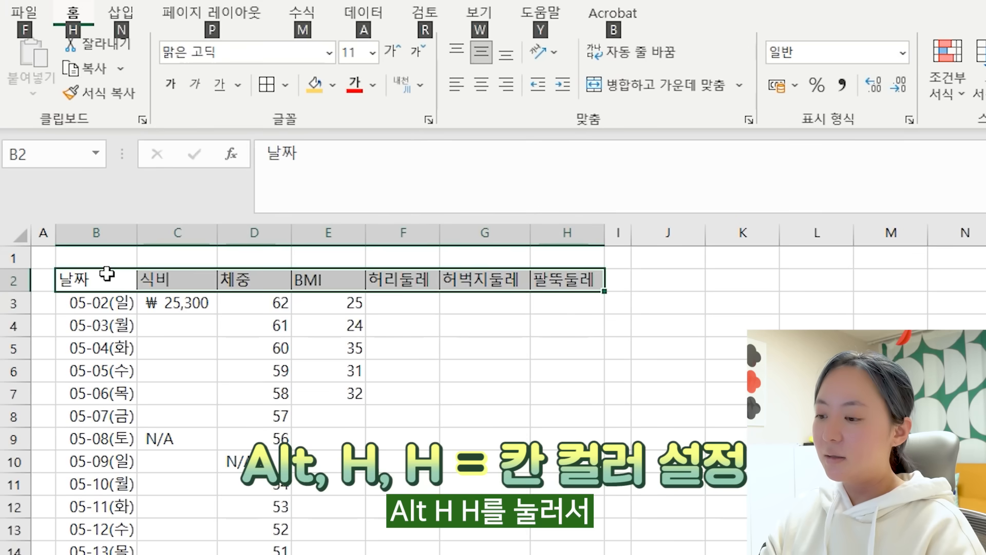
pyautogui.press('h')
pyautogui.press('h')
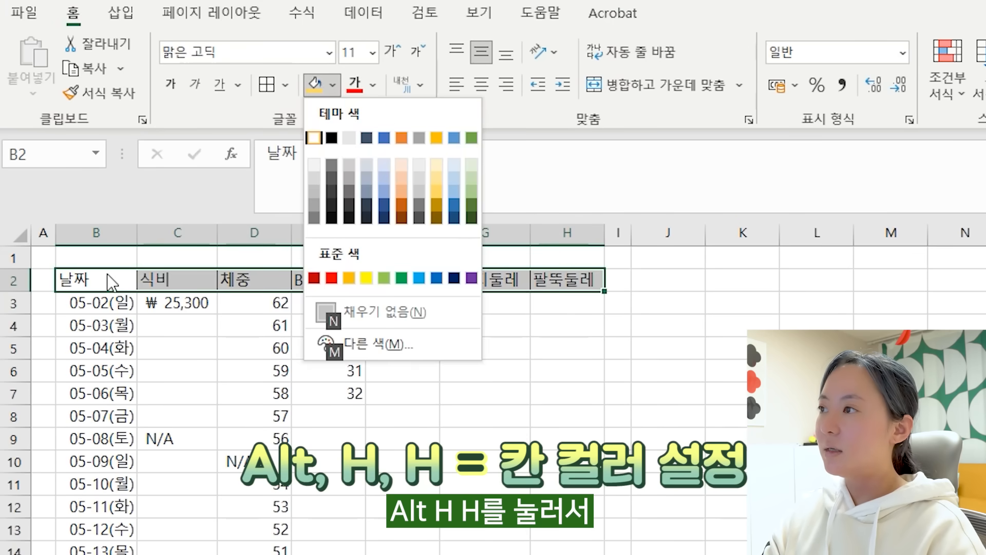
pyautogui.press('Down')
pyautogui.press('Down')
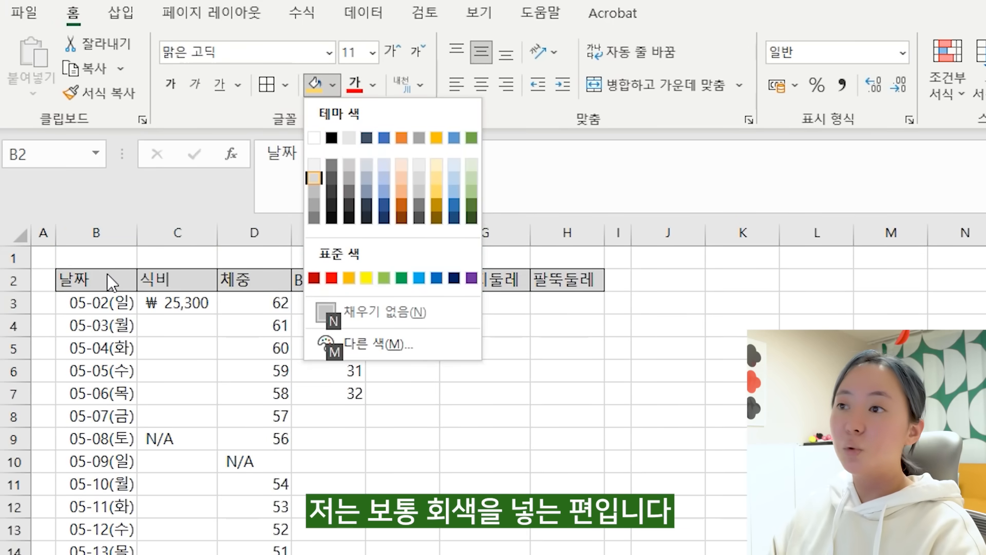
pyautogui.press('Down')
pyautogui.press('Up')
pyautogui.press('Up')
pyautogui.press('Right')
pyautogui.press('Right')
pyautogui.press('Right')
pyautogui.press('Right')
pyautogui.press('Right')
pyautogui.press('Right')
pyautogui.press('Right')
pyautogui.press('Down')
pyautogui.press('Down')
pyautogui.press('Up')
pyautogui.press('Down')
pyautogui.press('Left')
pyautogui.press('Left')
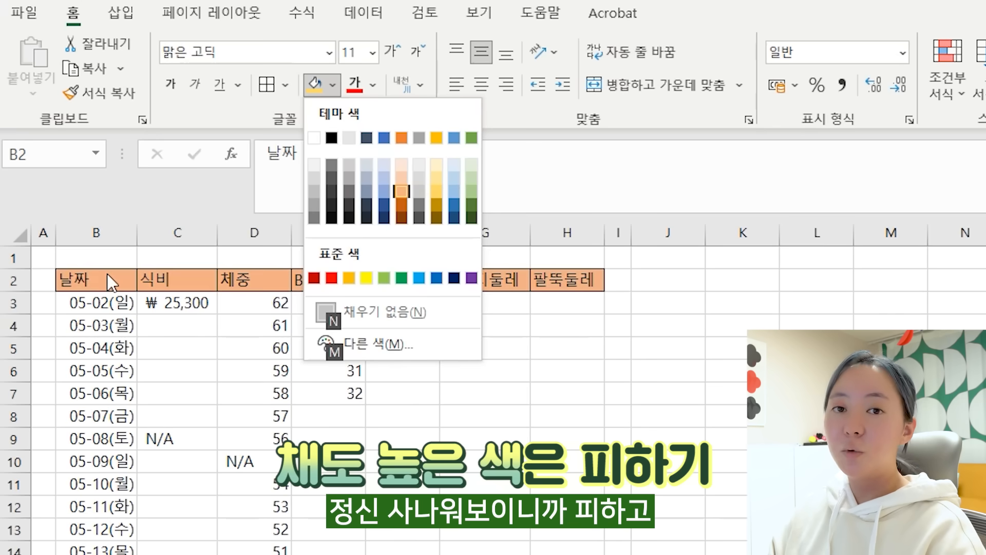
pyautogui.press('Right')
pyautogui.press('Right')
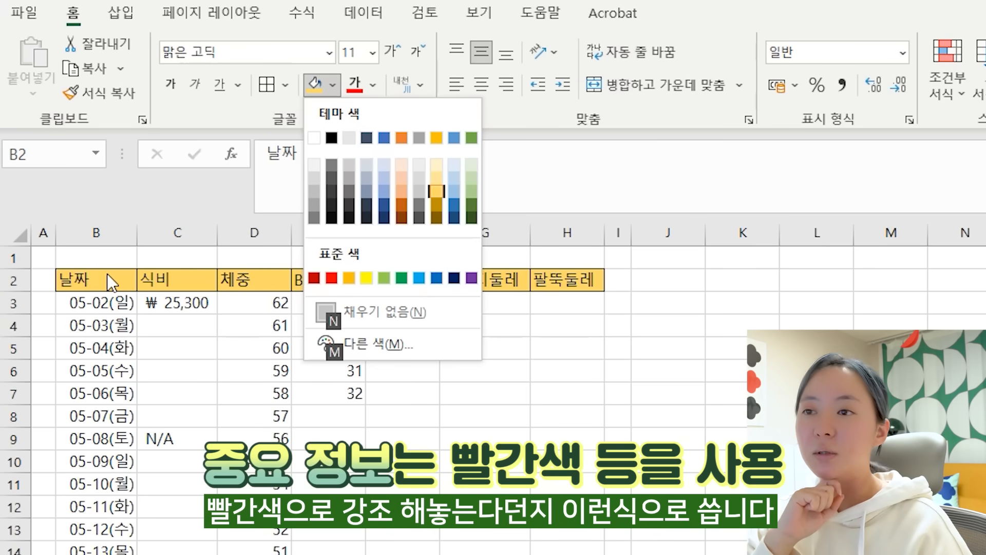
pyautogui.click(419, 191)
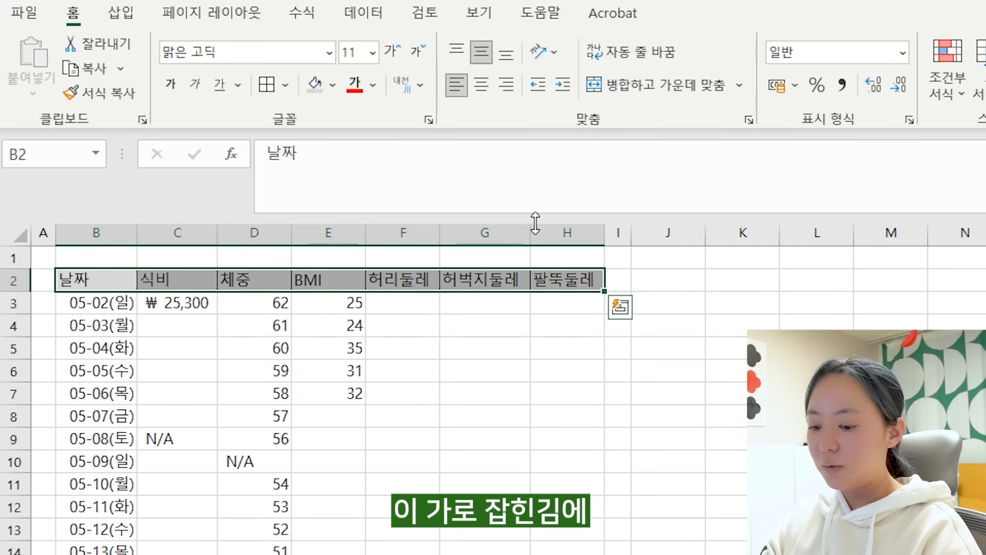
# Centre the text of the header row B2:H2 horizontally
pyautogui.press('Left')
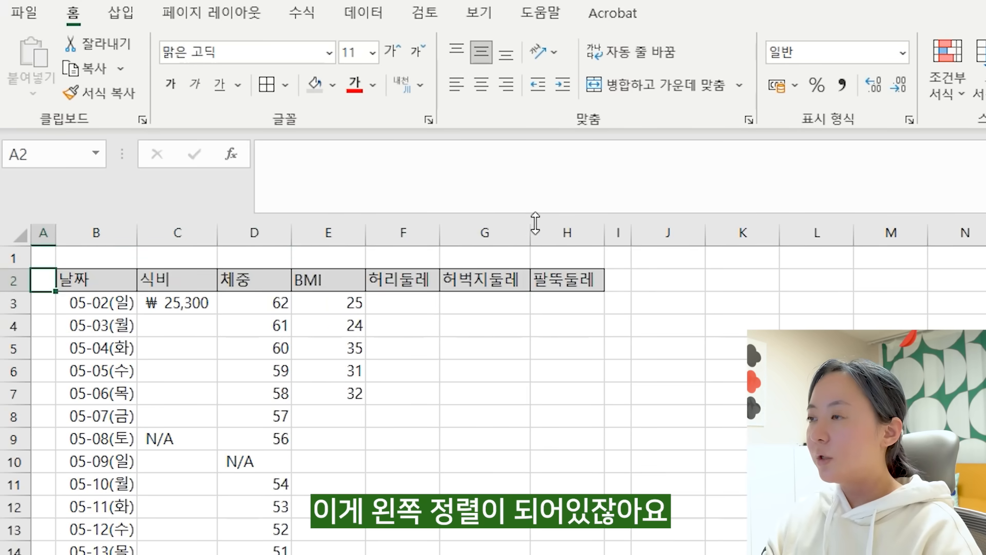
pyautogui.press('Right')
pyautogui.hotkey('ctrl', 'shift', 'Right')
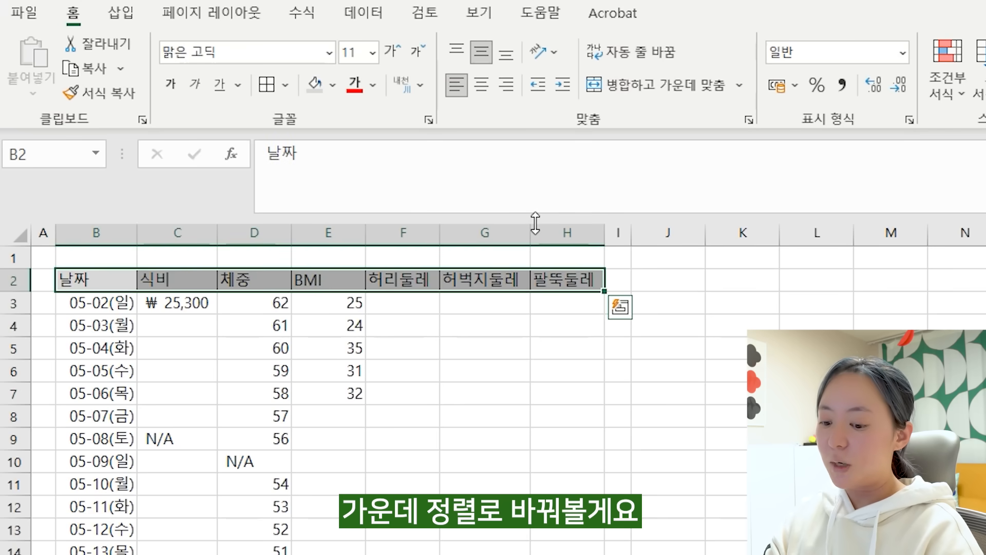
pyautogui.press('alt')
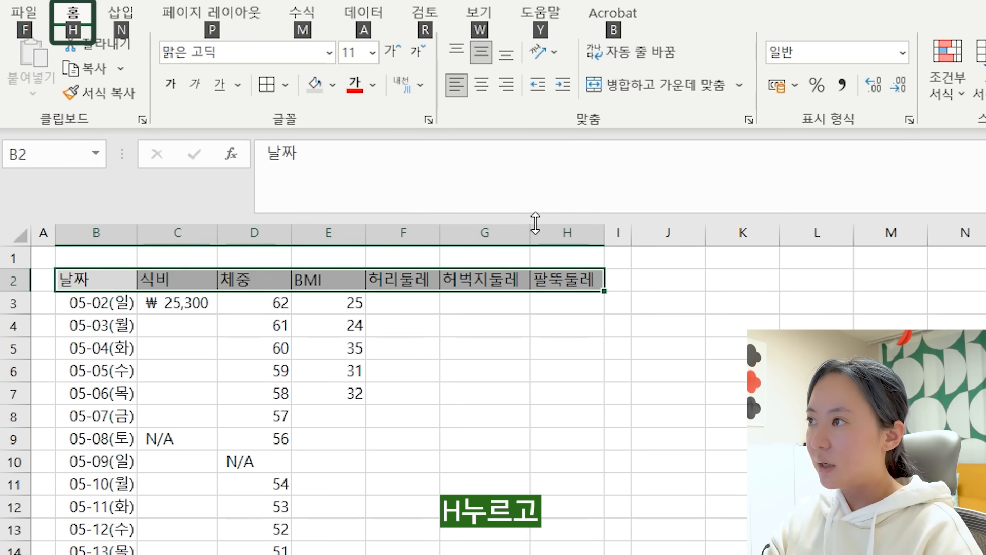
pyautogui.press('h')
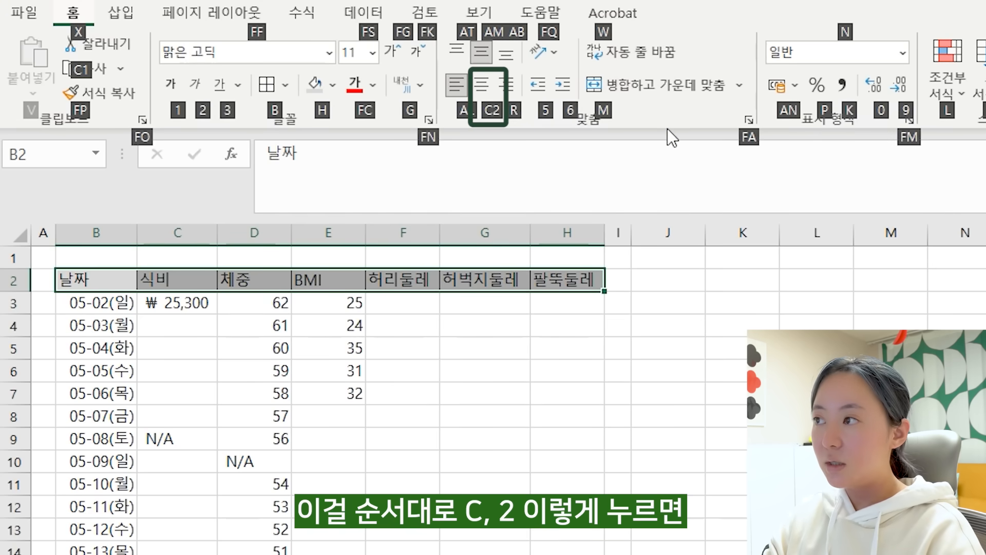
pyautogui.press('c')
pyautogui.press('2')
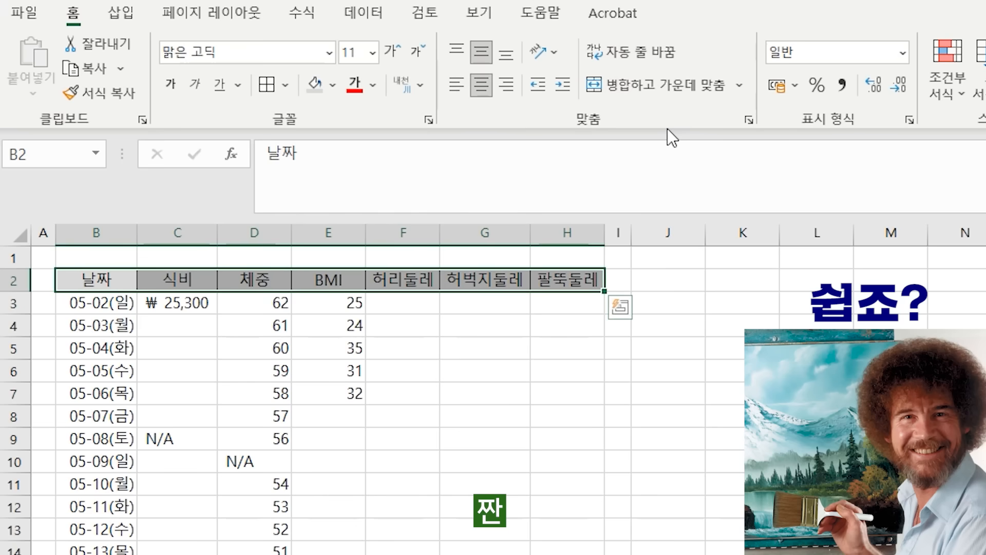
# Preview how the table prints to check whether its cells have lines
pyautogui.hotkey('ctrl', 'shift', 'Left')
pyautogui.hotkey('ctrl', 'shift', 'Down')
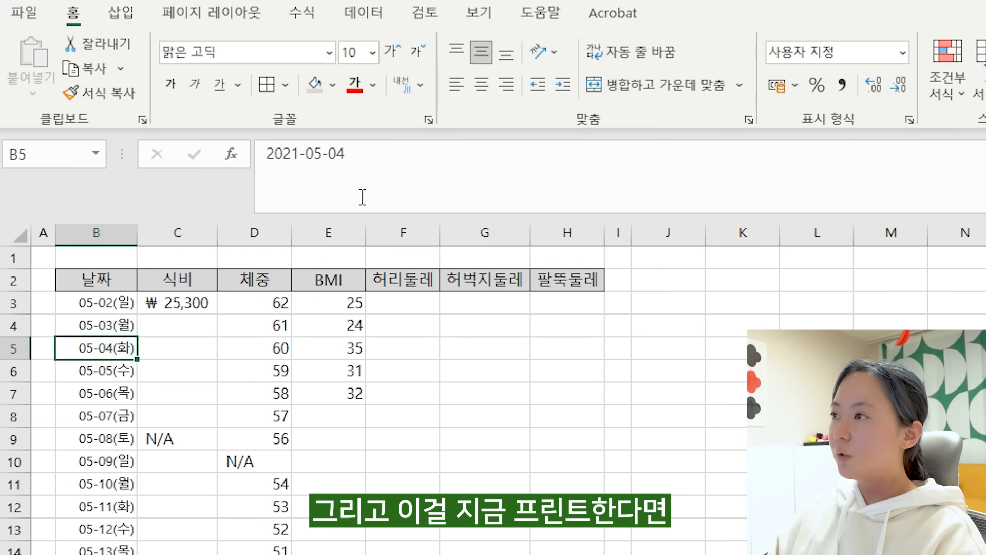
pyautogui.hotkey('ctrl', 'p')
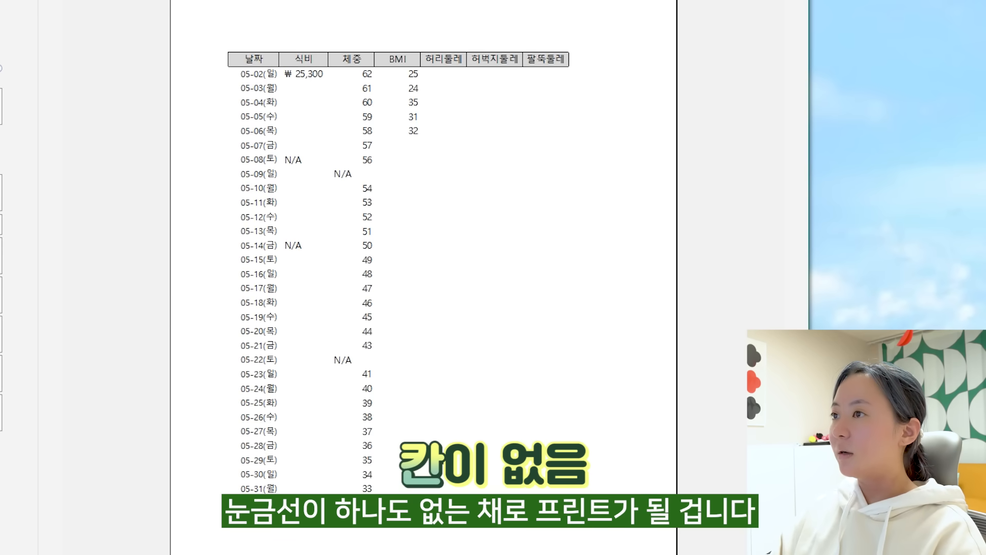
# Apply all borders to the data cells from B3 to H32
pyautogui.press('Up')
pyautogui.press('Up')
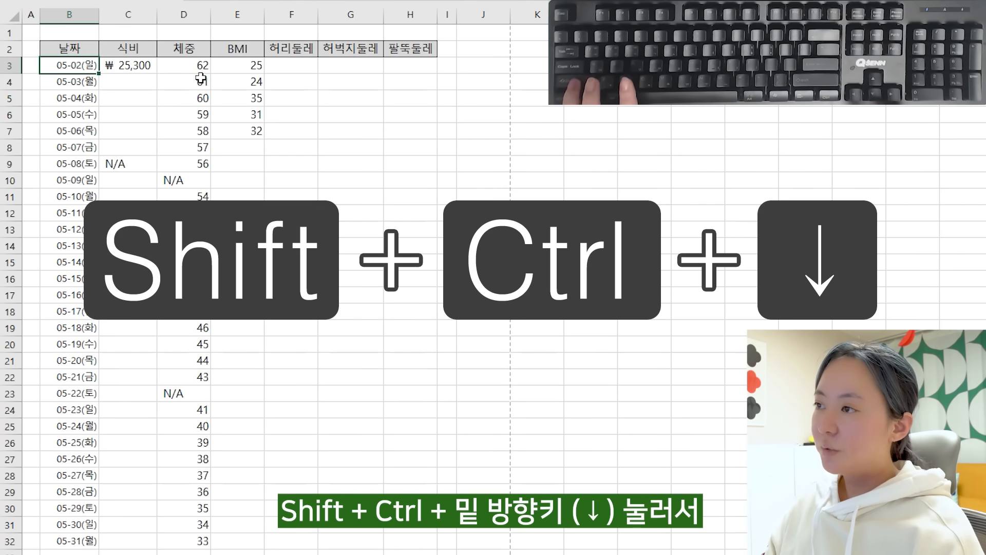
pyautogui.hotkey('ctrl', 'shift', 'Down')
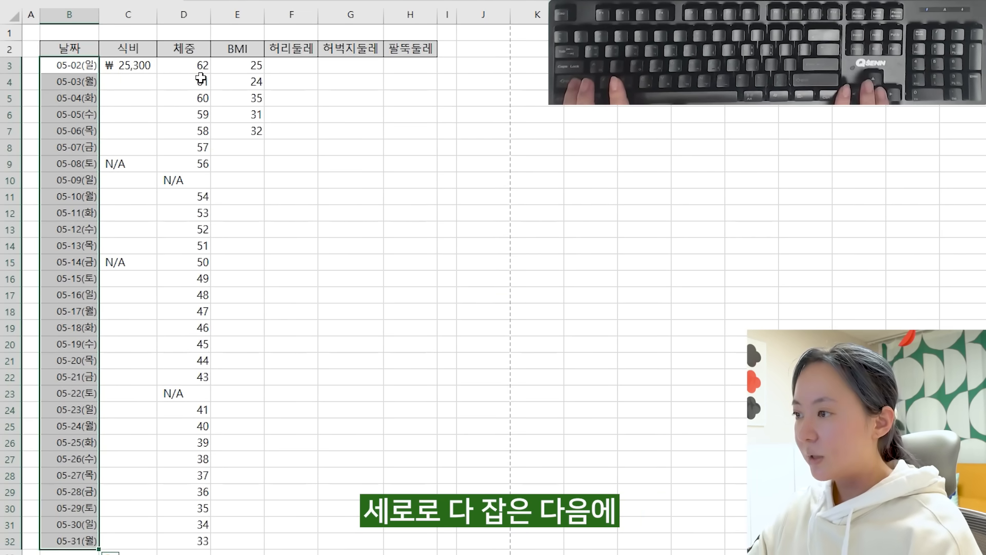
pyautogui.hotkey('shift', 'Right')
pyautogui.hotkey('shift', 'Right')
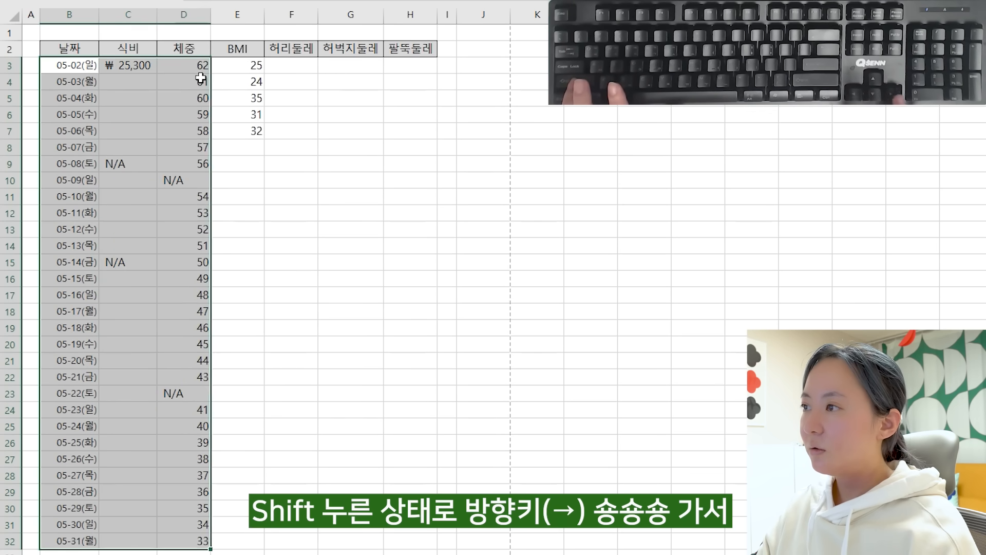
pyautogui.hotkey('shift', 'Right')
pyautogui.hotkey('shift', 'Right')
pyautogui.hotkey('shift', 'Right')
pyautogui.hotkey('shift', 'Right')
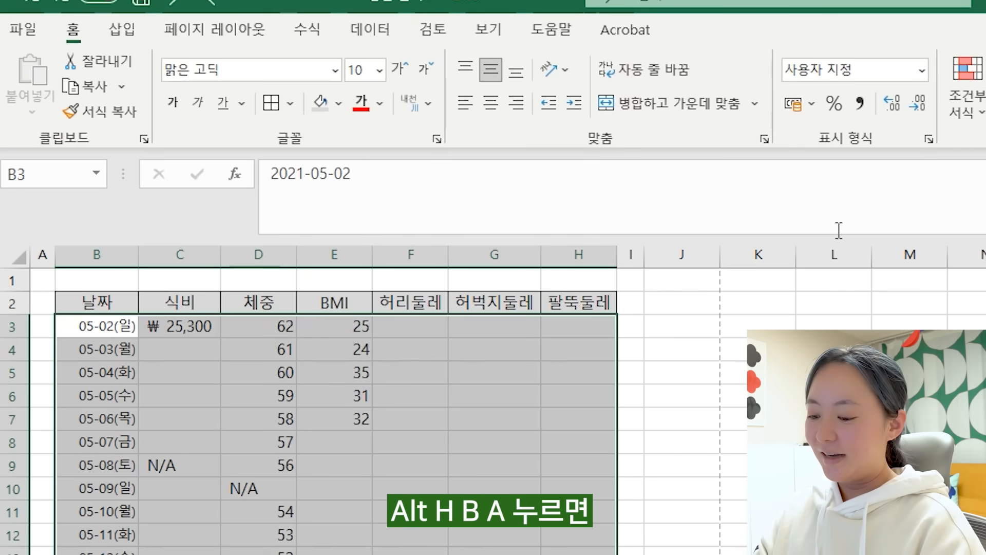
pyautogui.press('alt')
pyautogui.press('h')
pyautogui.press('b')
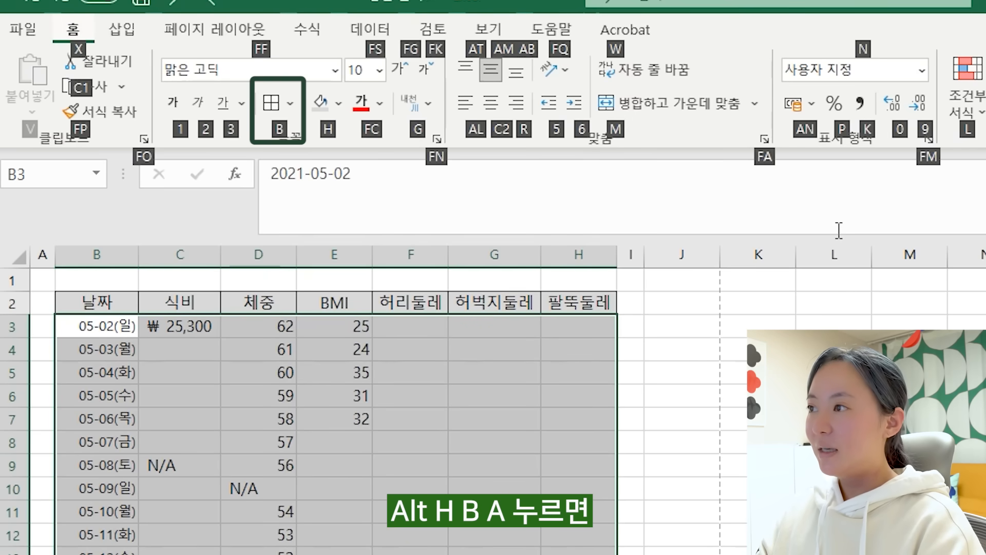
pyautogui.press('a')
# Apply a thick outside border around the header row B2:H2
pyautogui.press('Up')
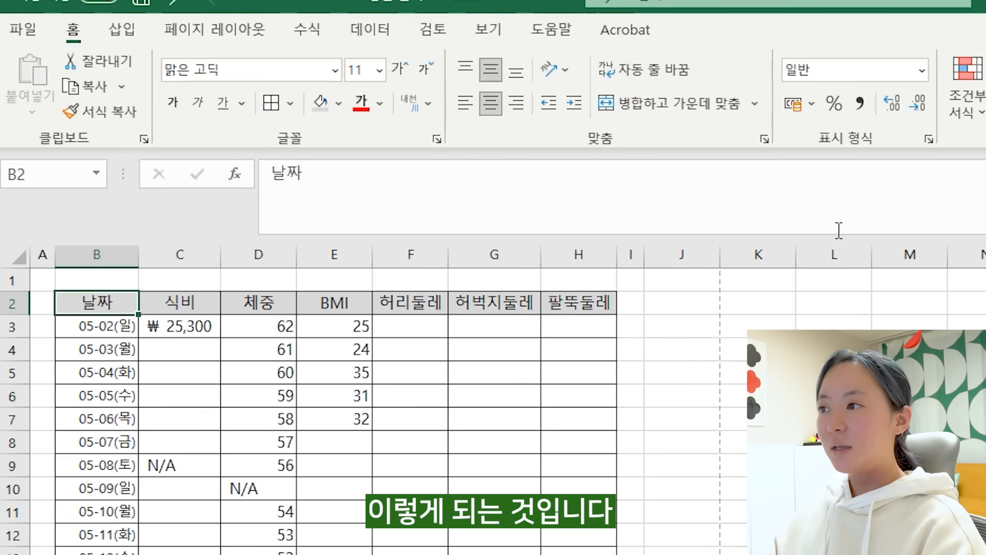
pyautogui.hotkey('ctrl', 'shift', 'Right')
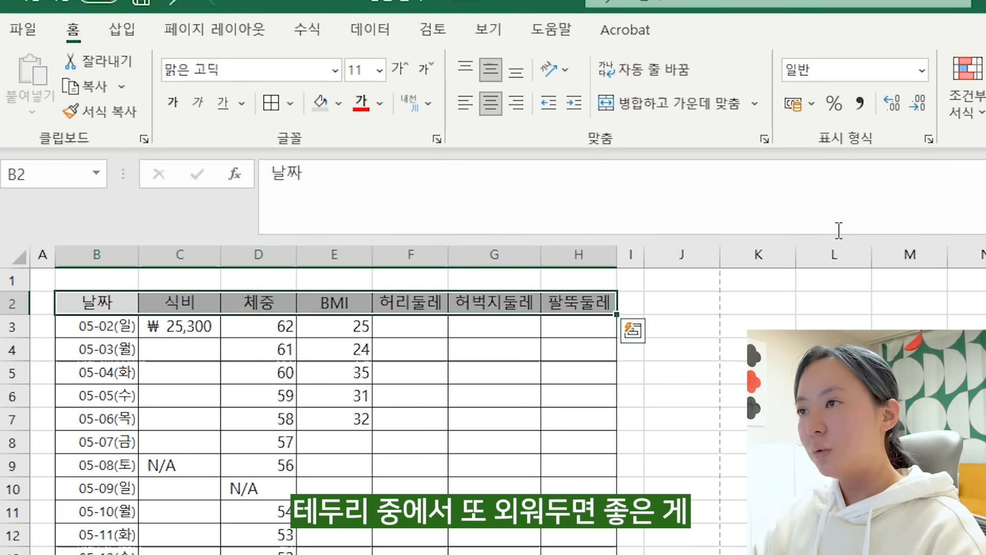
pyautogui.press('alt')
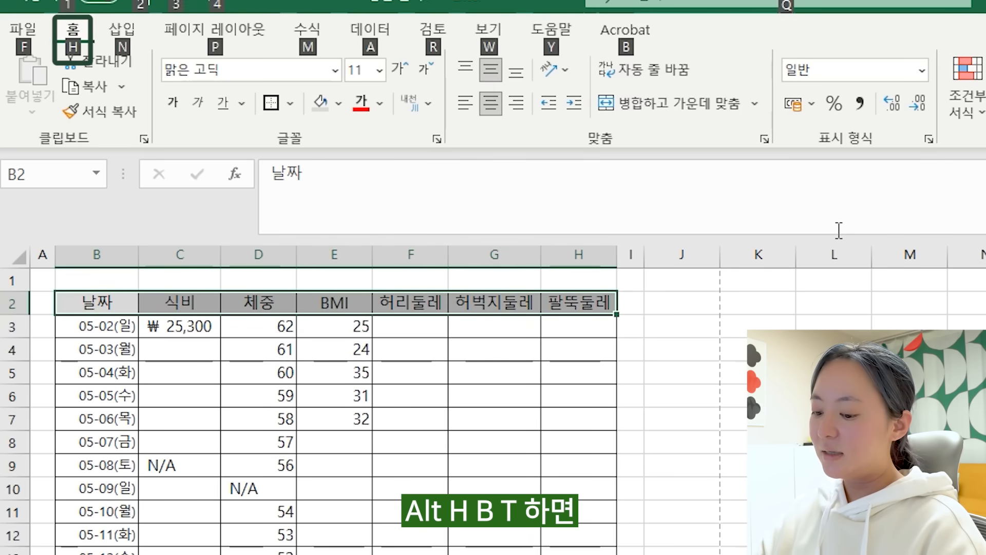
pyautogui.press('h')
pyautogui.press('b')
pyautogui.press('t')
pyautogui.press('Down')
pyautogui.press('Down')
pyautogui.press('Down')
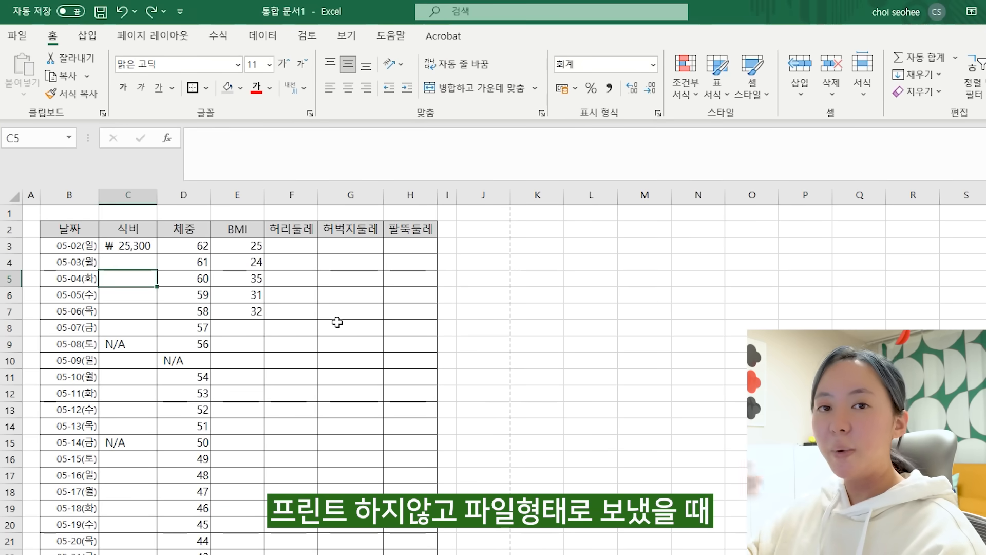
# Toggle the display of the worksheet's gridlines off and on to compare how the table looks
pyautogui.click(348, 38)
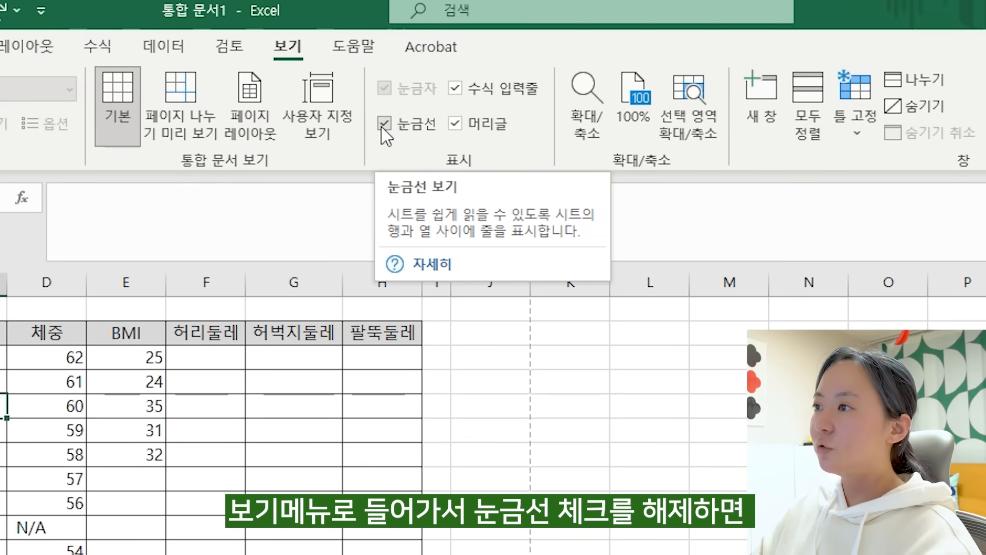
pyautogui.click(384, 125)
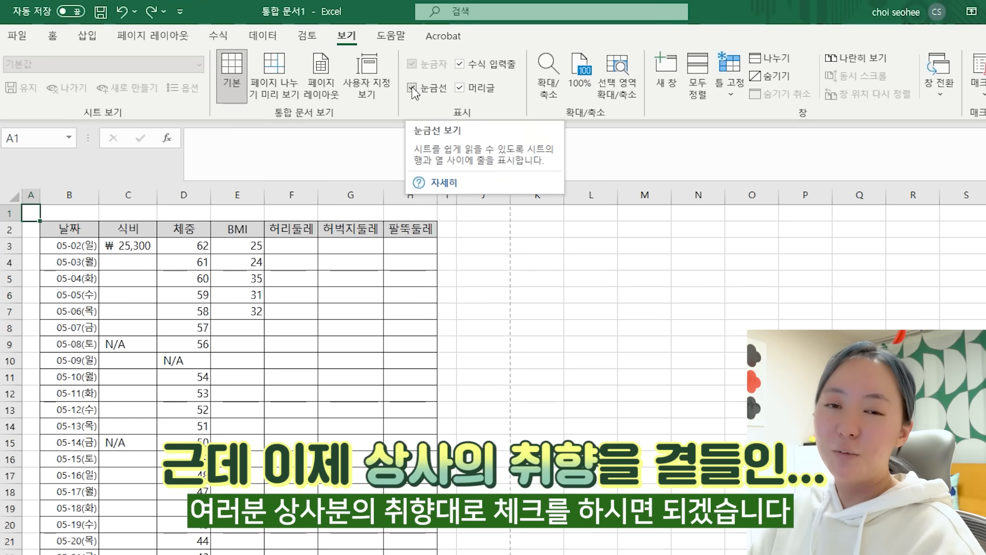
pyautogui.click(412, 88)
pyautogui.click(412, 88)
pyautogui.click(412, 89)
pyautogui.click(412, 89)
# Add a new worksheet, place it before Sheet1 and rename it SUMMARY
pyautogui.moveTo(406, 539)
pyautogui.mouseDown()
pyautogui.moveTo(180, 228)
pyautogui.moveTo(75, 51)
pyautogui.mouseUp()
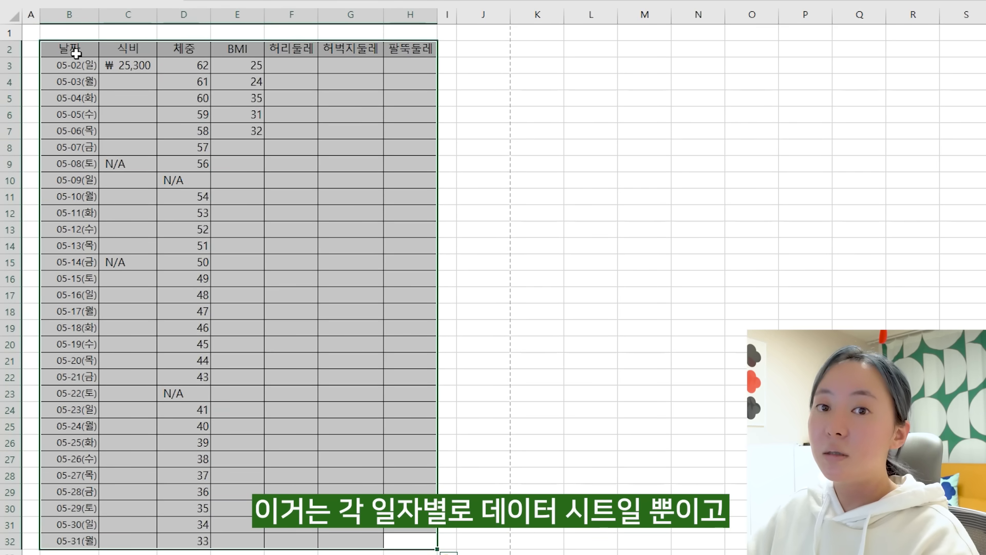
pyautogui.click(174, 537)
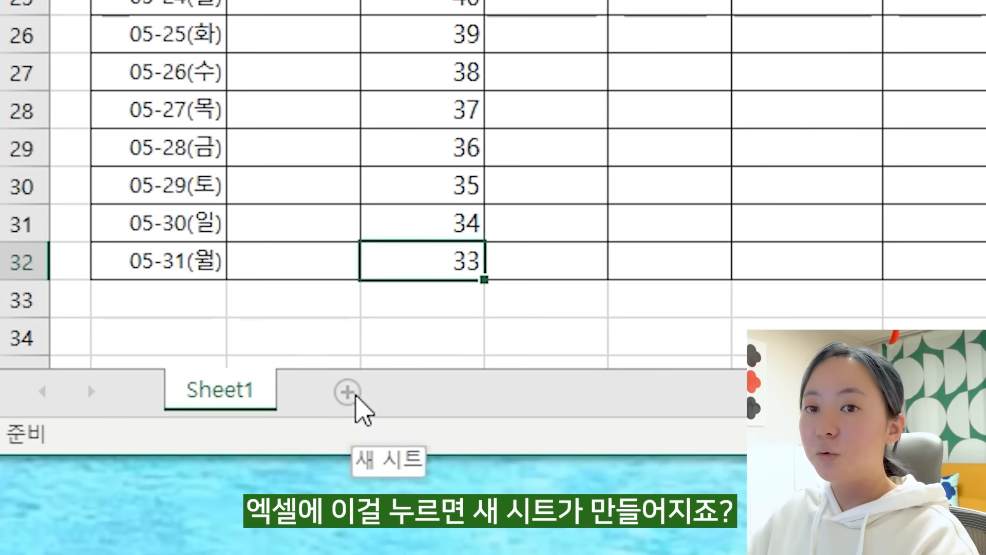
pyautogui.click(347, 392)
pyautogui.moveTo(315, 404); pyautogui.dragTo(199, 396)
pyautogui.doubleClick(272, 404)
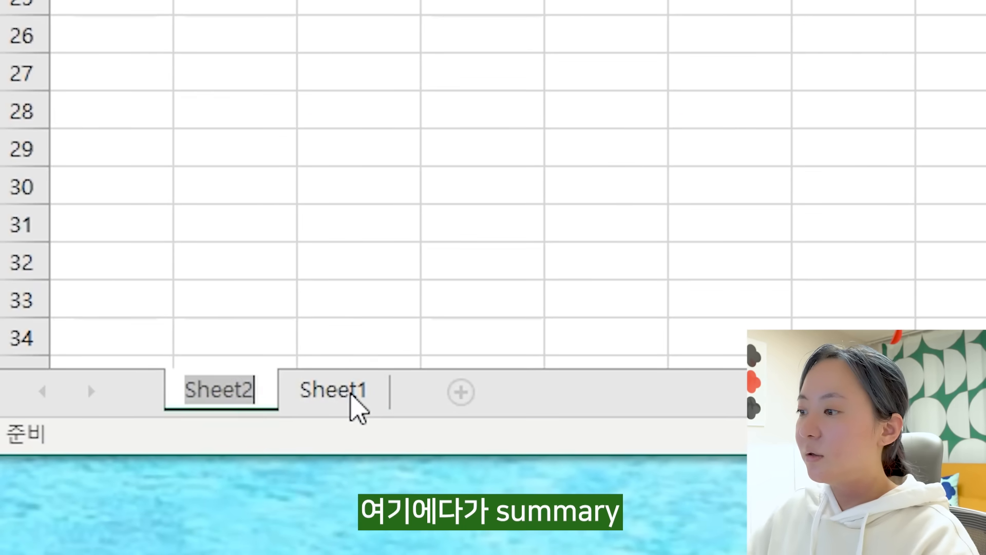
pyautogui.write('sUMMARY')
pyautogui.press('Return')
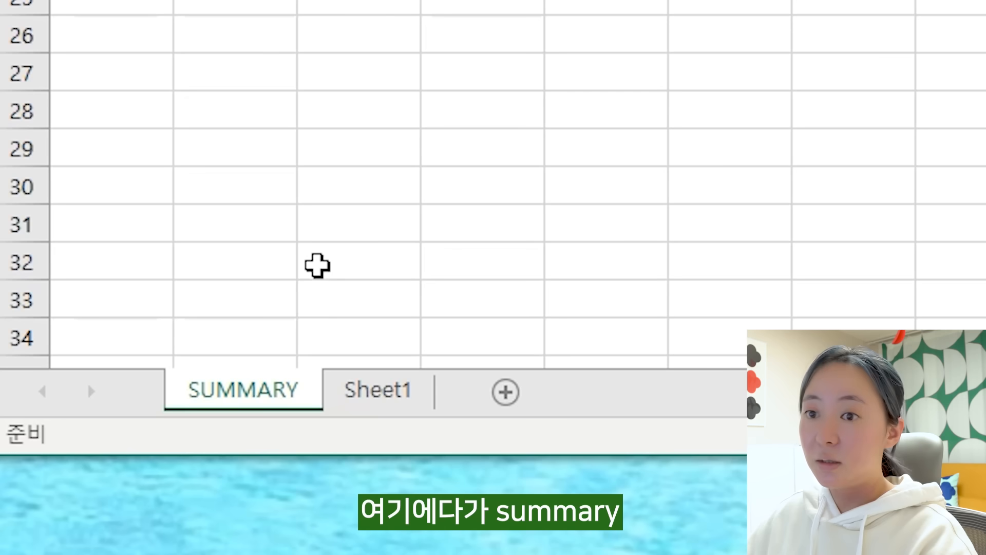
# Rename Sheet1 as DATA, then switch to the SUMMARY sheet and back to DATA
pyautogui.click(378, 406)
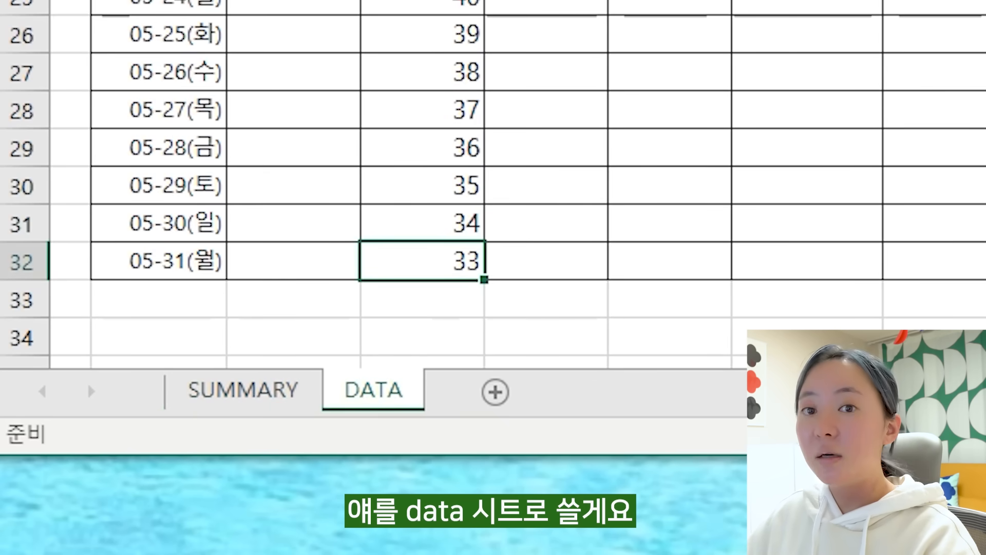
pyautogui.click(226, 390)
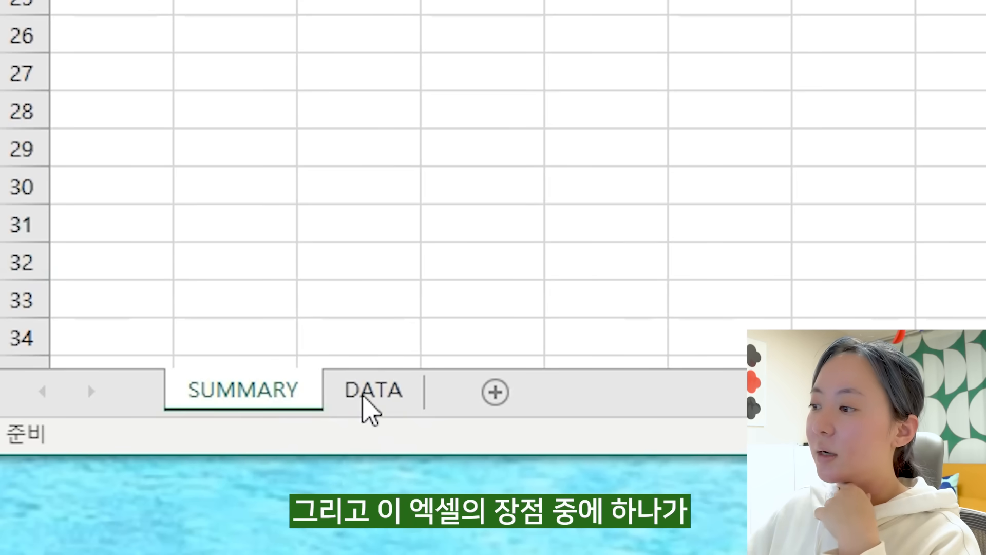
pyautogui.click(362, 397)
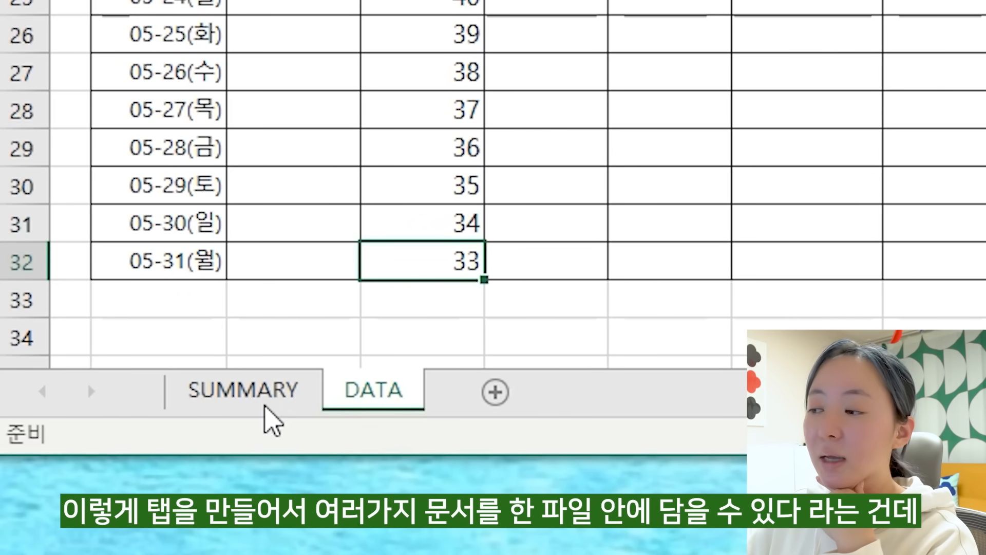
# Colour the SUMMARY sheet tab orange and the DATA sheet tab blue, and return to the SUMMARY sheet
pyautogui.click(279, 392)
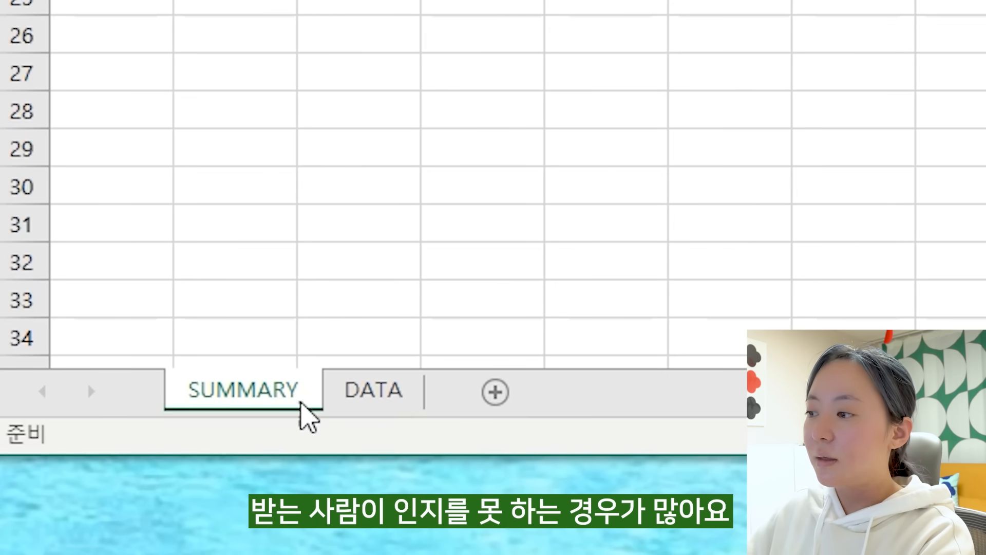
pyautogui.rightClick(289, 406)
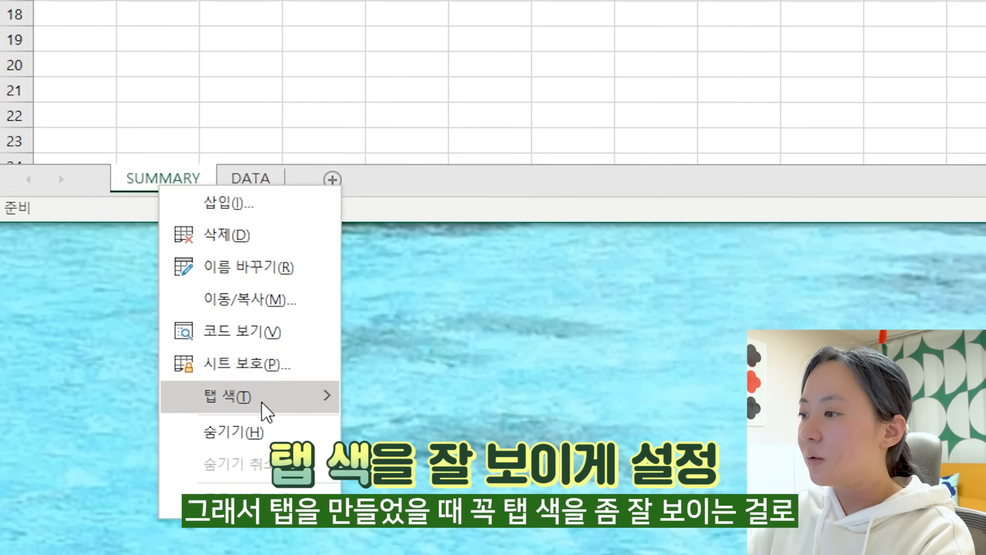
pyautogui.moveTo(319, 405)
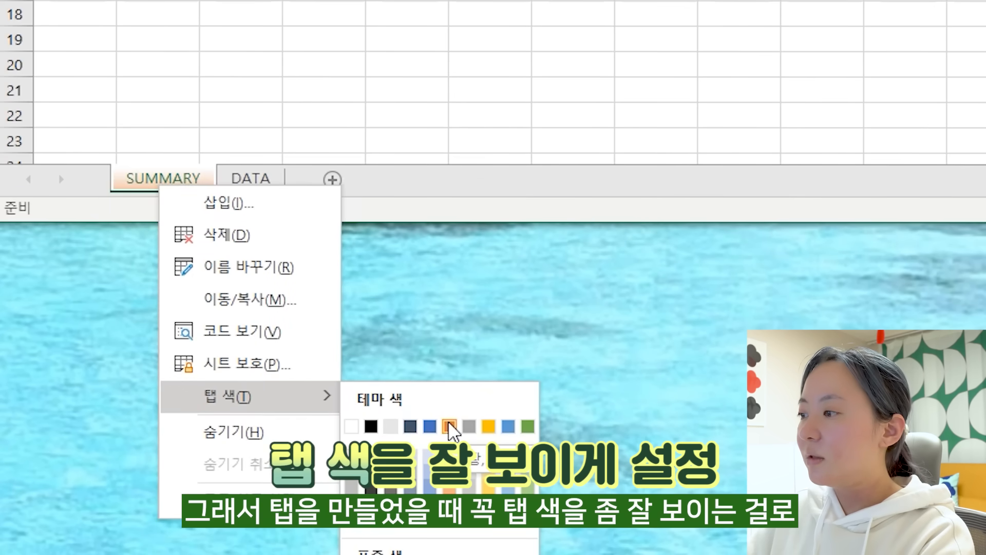
pyautogui.click(450, 426)
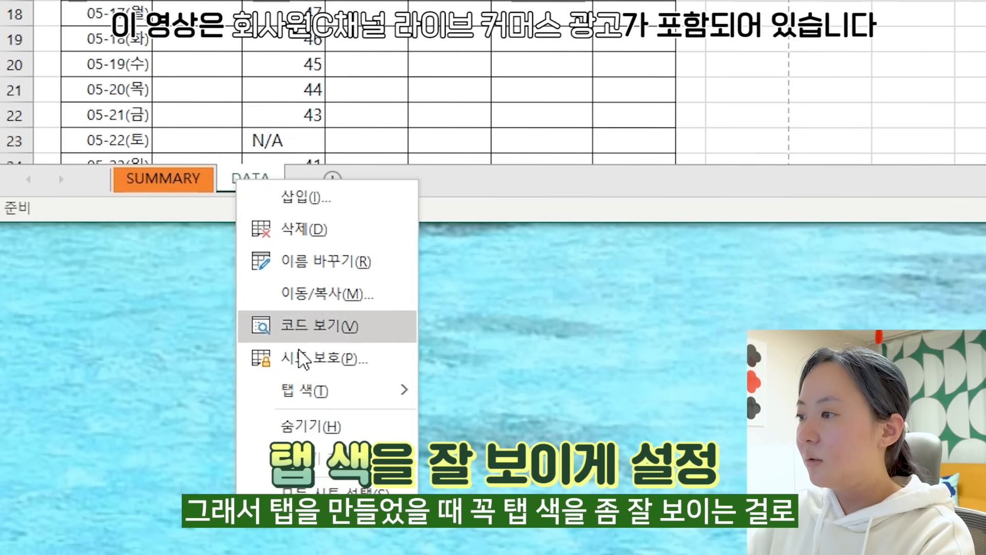
pyautogui.moveTo(287, 388)
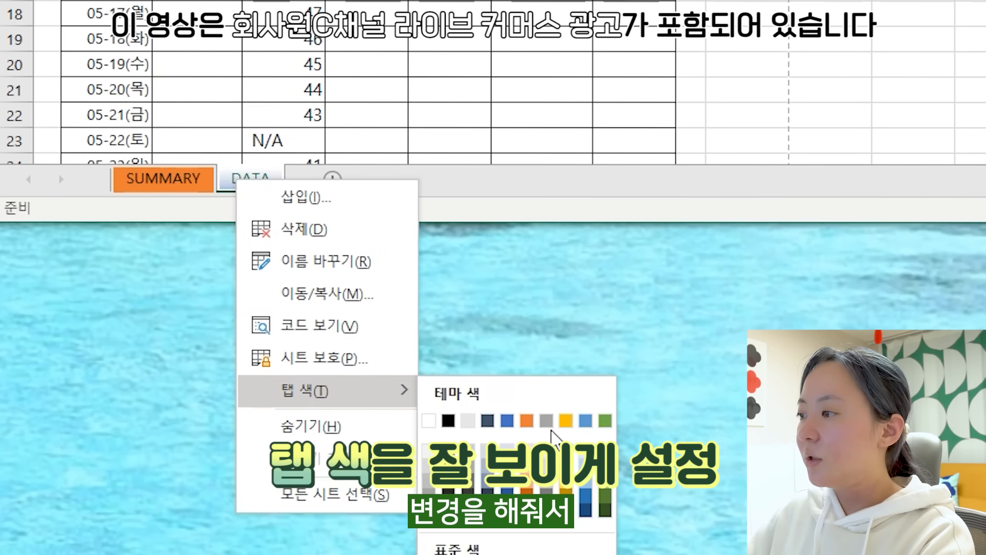
pyautogui.click(506, 417)
pyautogui.click(152, 178)
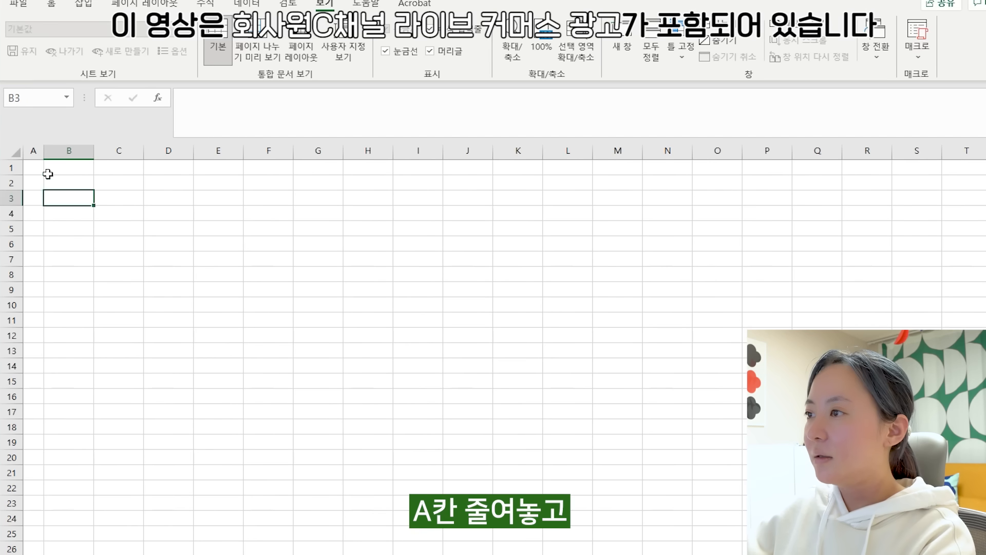
# Insert the recommended line chart from the 날짜 and 체중 columns of the DATA sheet, including their headers
pyautogui.click(66, 179)
pyautogui.hotkey('shift', 'Right')
pyautogui.hotkey('shift', 'Right')
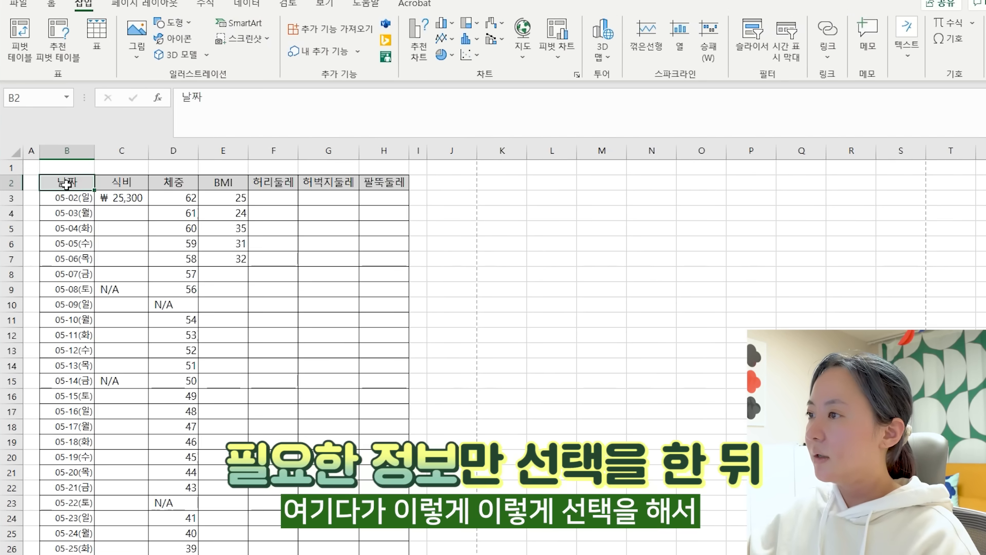
pyautogui.moveTo(66, 183); pyautogui.dragTo(67, 552)
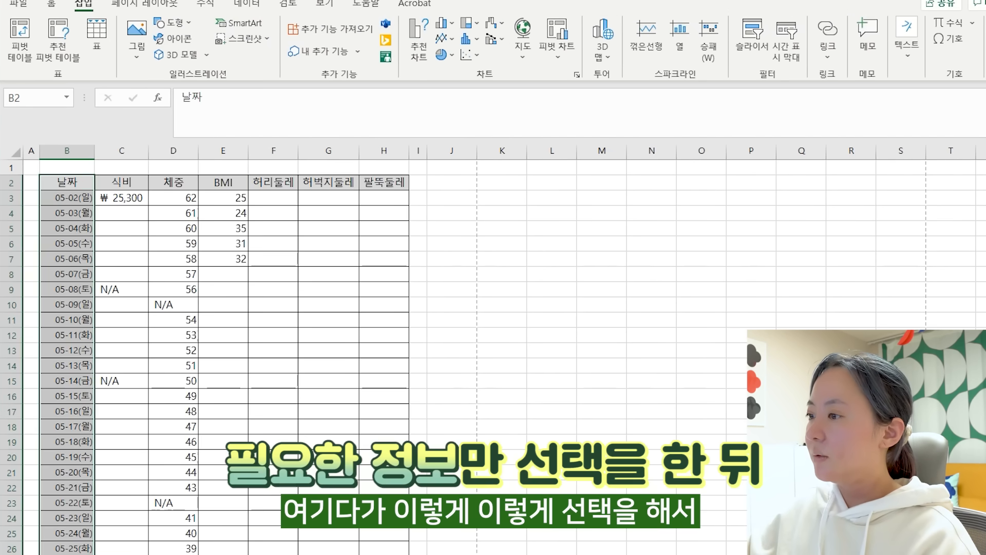
pyautogui.moveTo(168, 184); pyautogui.dragTo(175, 550)
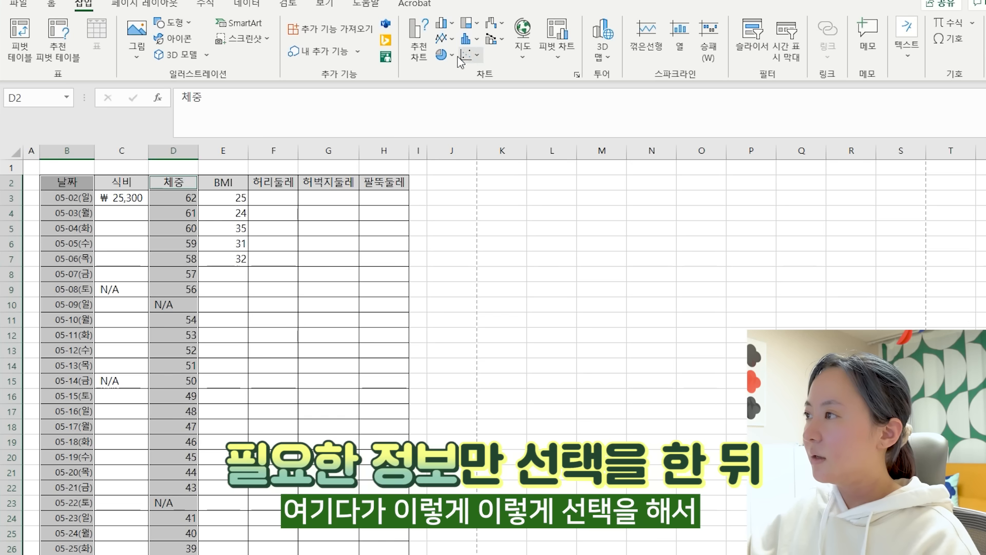
pyautogui.click(419, 55)
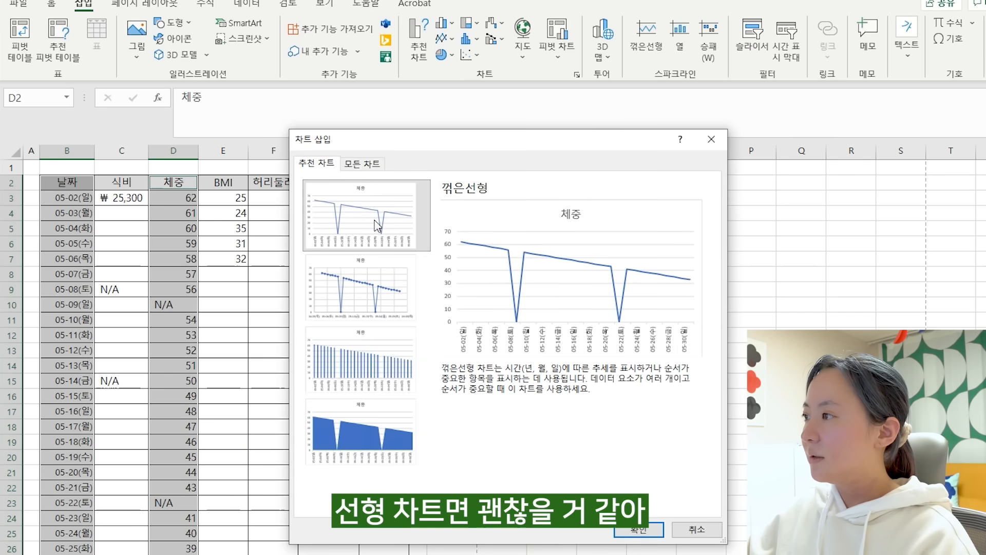
pyautogui.click(636, 529)
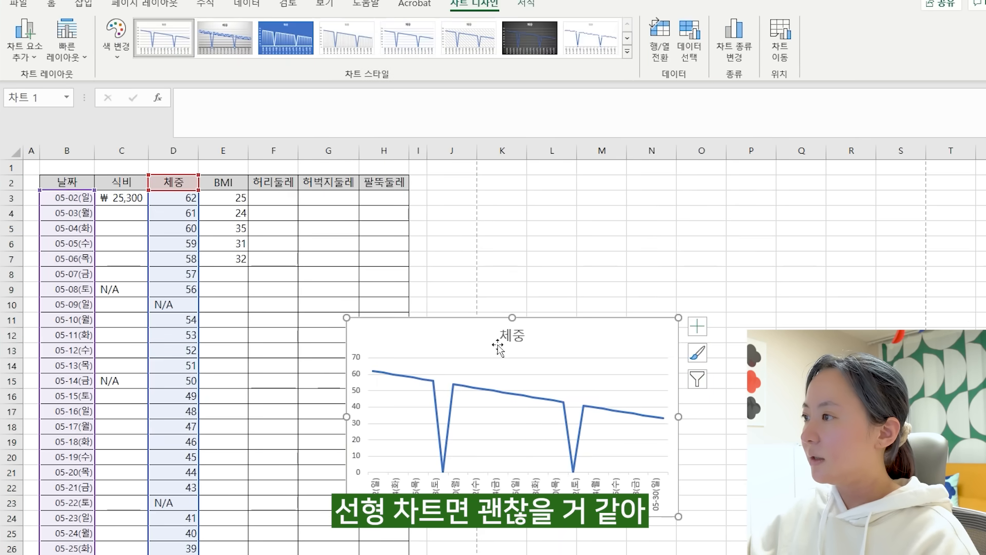
# Move the 체중 line chart from the DATA sheet to the SUMMARY sheet and leave free rows above it
pyautogui.hotkey('ctrl', 'x')
pyautogui.hotkey('ctrl', 'pagedown')
pyautogui.hotkey('ctrl', 'v')
pyautogui.click(318, 411)
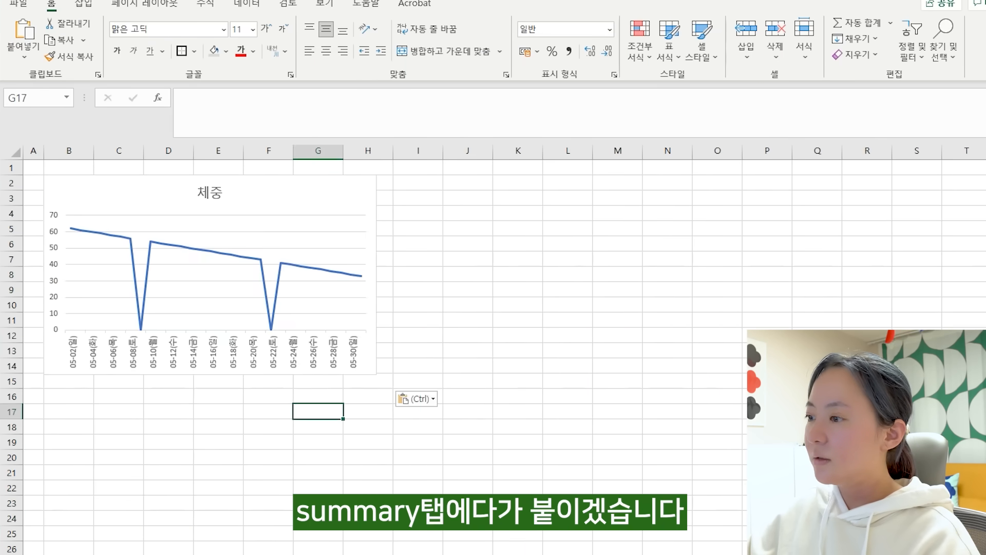
pyautogui.click(278, 202)
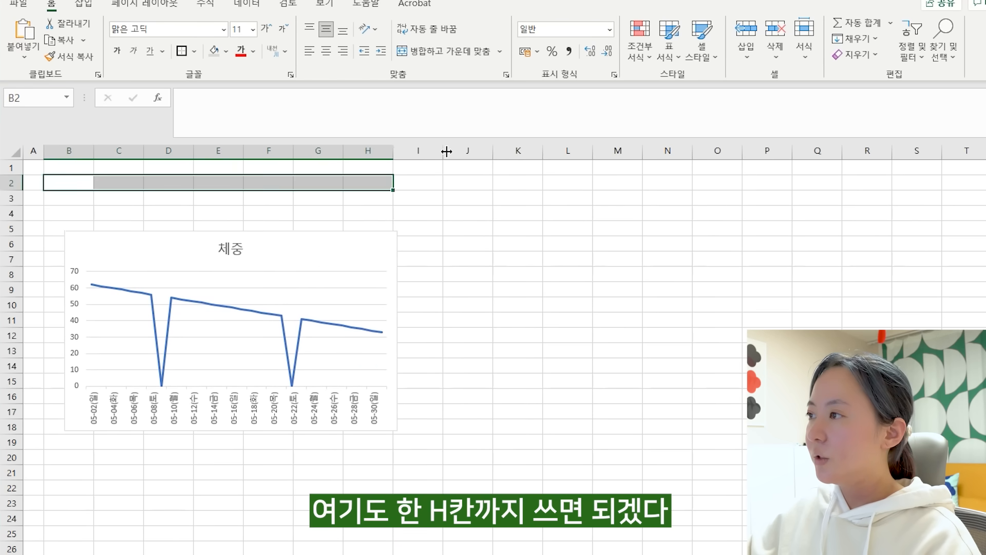
# Narrow column I and enter the report title 월간 다이어트 목표 보고 in B2 of the SUMMARY sheet
pyautogui.moveTo(443, 151); pyautogui.dragTo(413, 157)
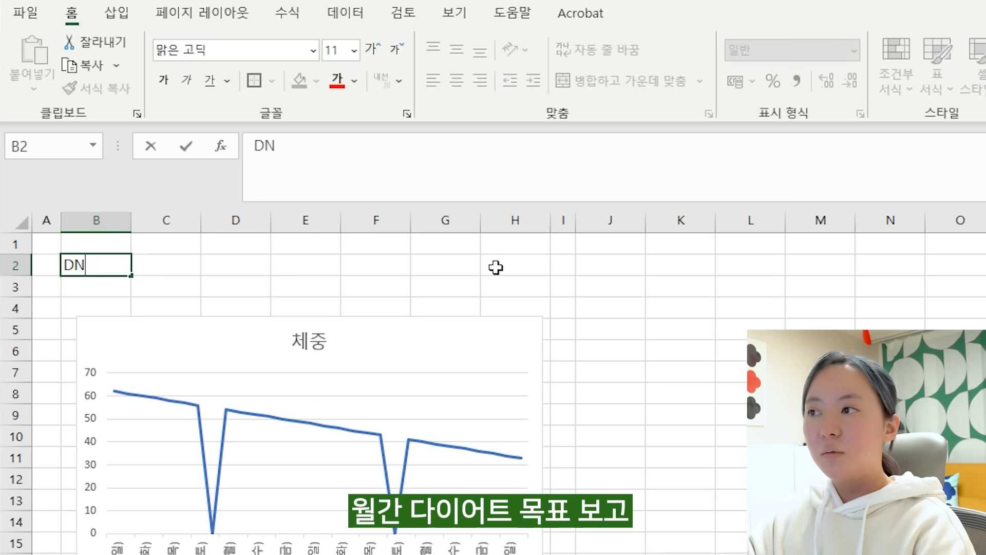
pyautogui.write('JF')
pyautogui.press('BackSpace')
pyautogui.press('BackSpace')
pyautogui.press('BackSpace')
pyautogui.press('BackSpace')
pyautogui.press('Hangul')
pyautogui.write('월간 다이어트 목표 보고')
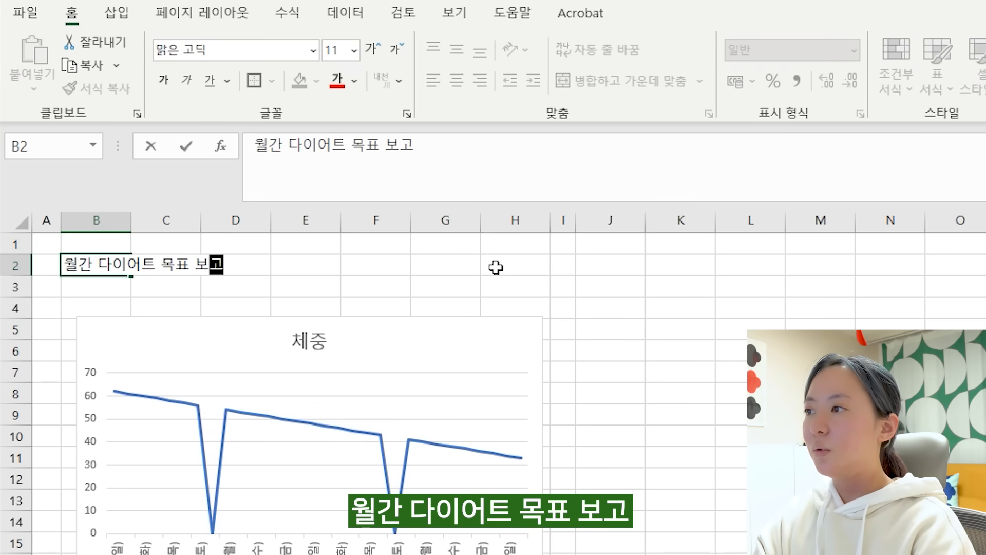
pyautogui.press('Return')
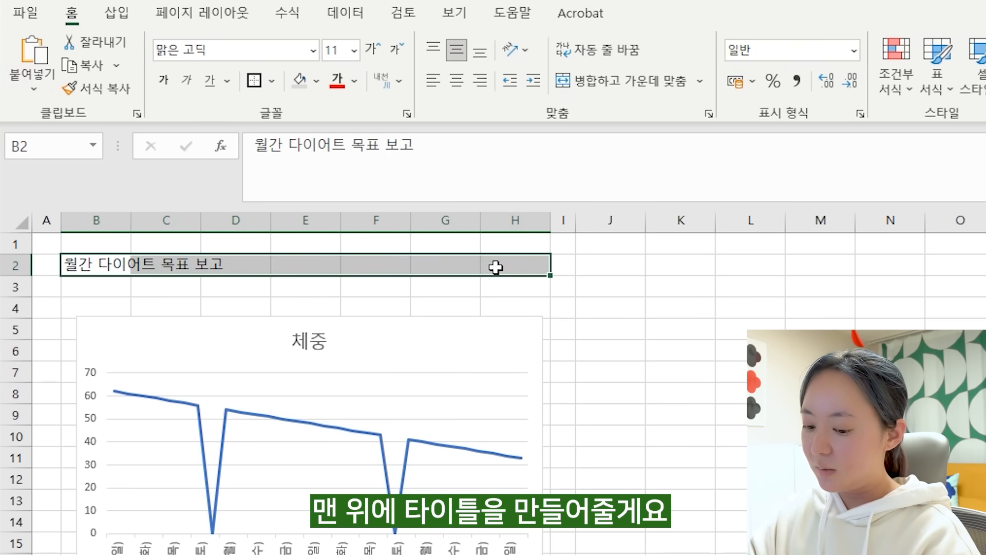
# Merge B2:H2 into a single title cell and centre its text horizontally
pyautogui.press('alt')
pyautogui.press('h')
pyautogui.press('m')
pyautogui.press('m')
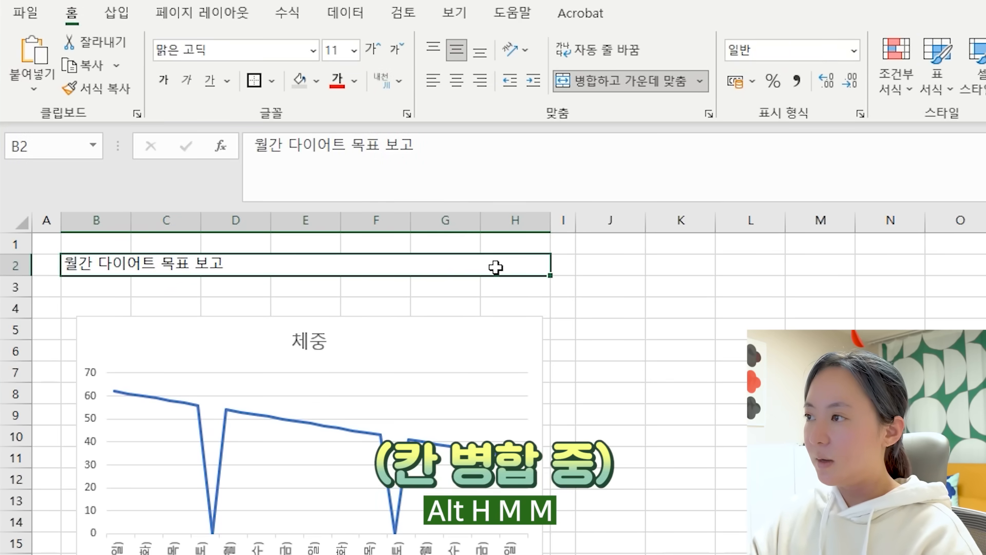
pyautogui.press('F2')
pyautogui.press('Return')
pyautogui.press('Up')
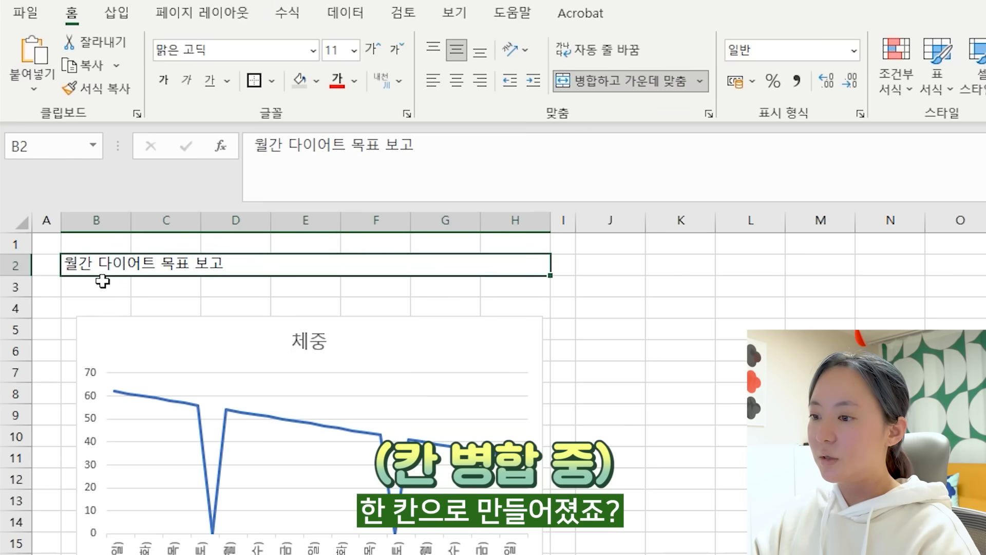
pyautogui.press('alt')
pyautogui.press('h')
pyautogui.press('c')
pyautogui.press('2')
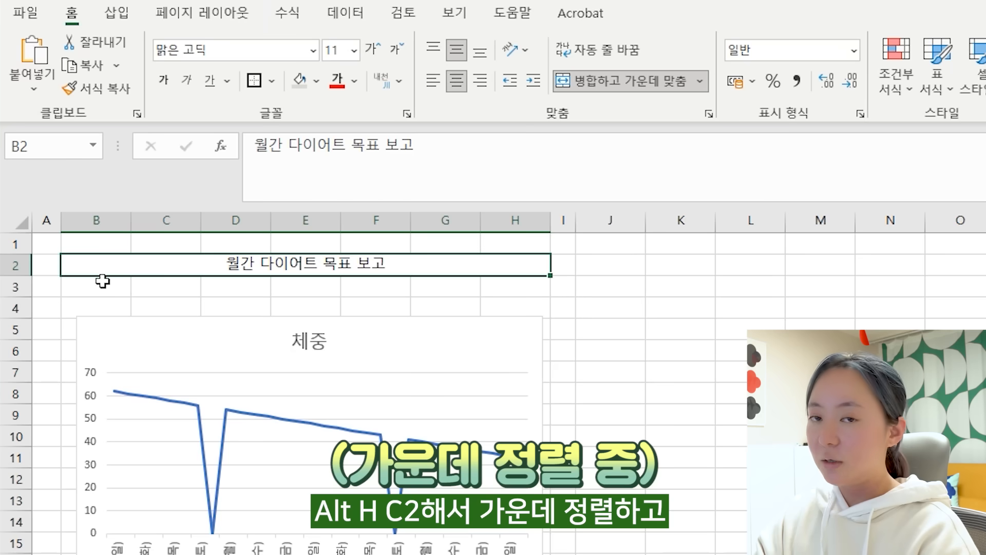
# Fill the merged title cell with a medium grey and apply all borders to it
pyautogui.press('alt')
pyautogui.press('h')
pyautogui.press('h')
pyautogui.press('Down')
pyautogui.press('Down')
pyautogui.press('Down')
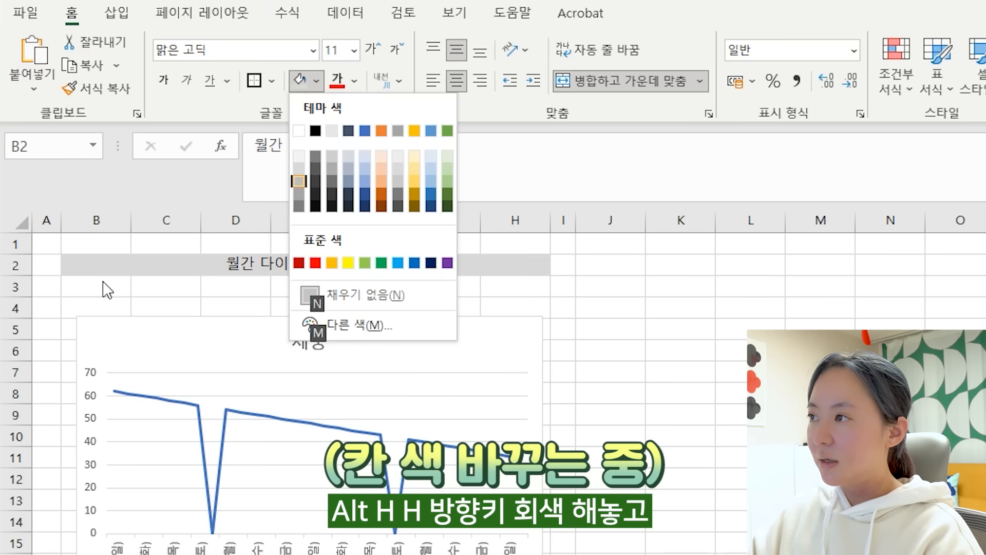
pyautogui.press('Return')
pyautogui.press('alt')
pyautogui.press('h')
pyautogui.press('b')
pyautogui.press('a')
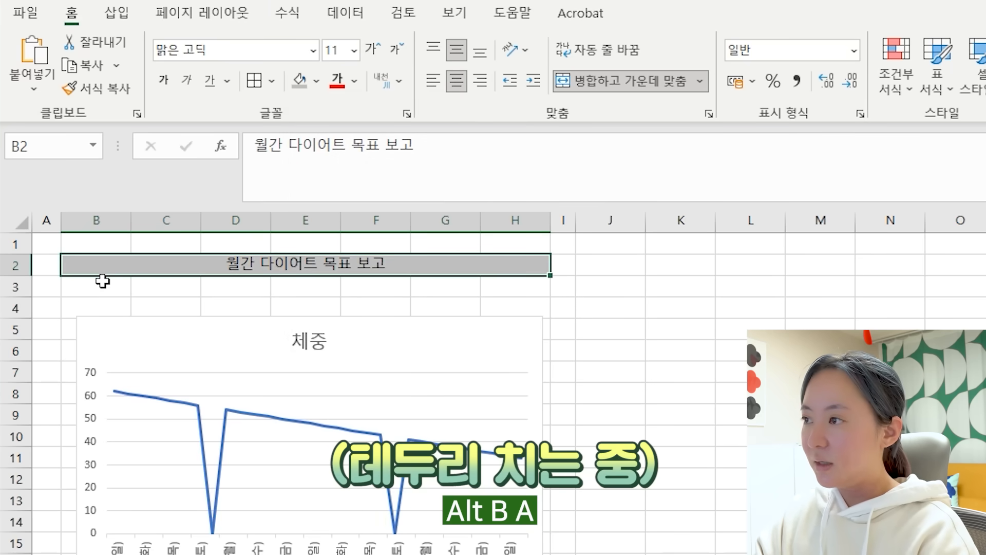
# Make the report title bold and move the weight chart slightly closer to the title
pyautogui.press('Down')
pyautogui.press('Down')
pyautogui.press('Up')
pyautogui.press('Up')
pyautogui.hotkey('ctrl', 'b')
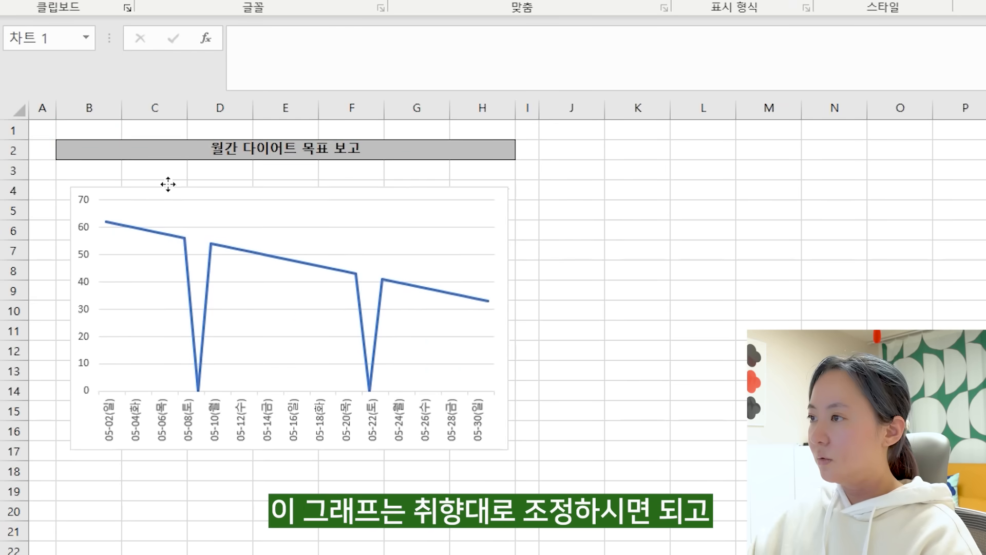
pyautogui.moveTo(168, 183); pyautogui.dragTo(161, 171)
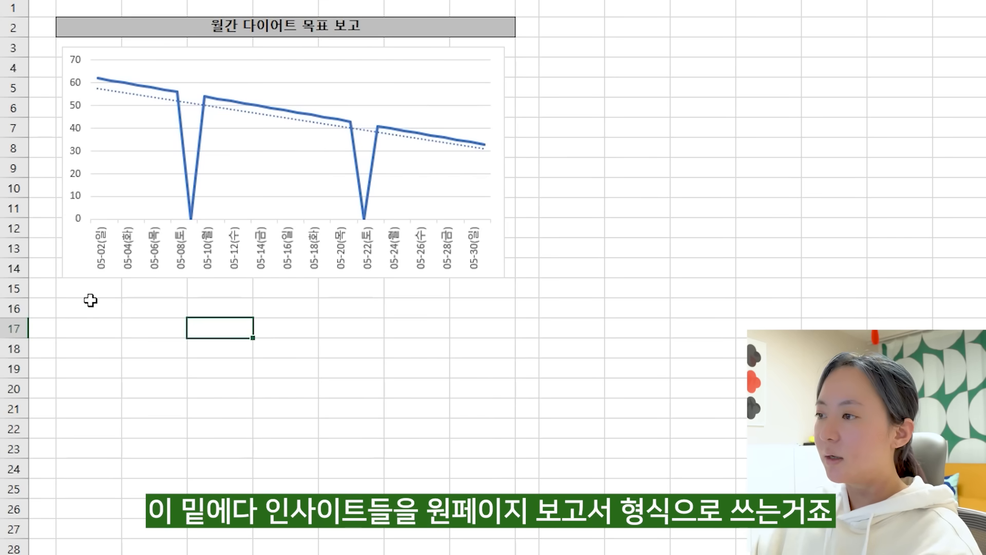
# Add the section headings 전월 실적 in B16 and 06월 목표 in B20 below the chart
pyautogui.moveTo(91, 300); pyautogui.dragTo(511, 514)
pyautogui.click(105, 307)
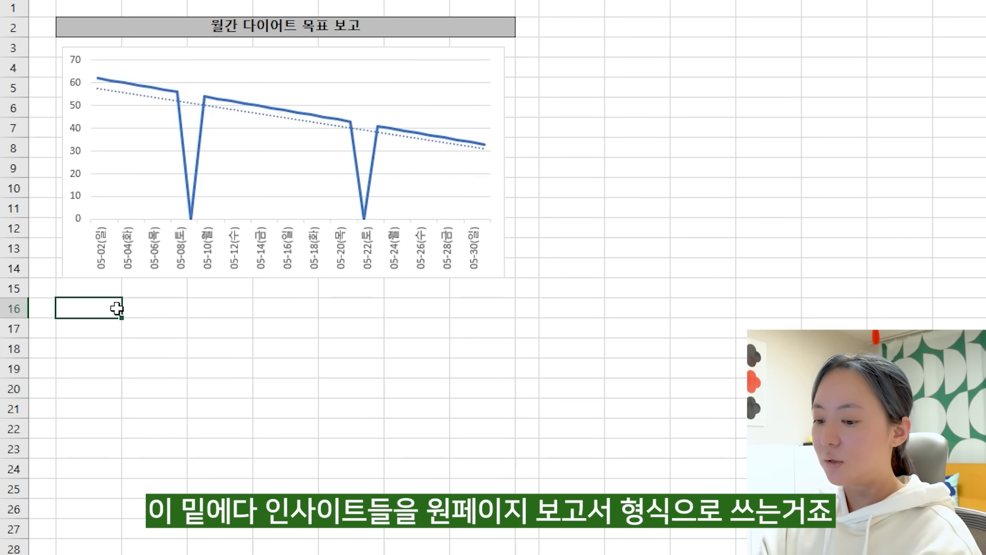
pyautogui.click(368, 22)
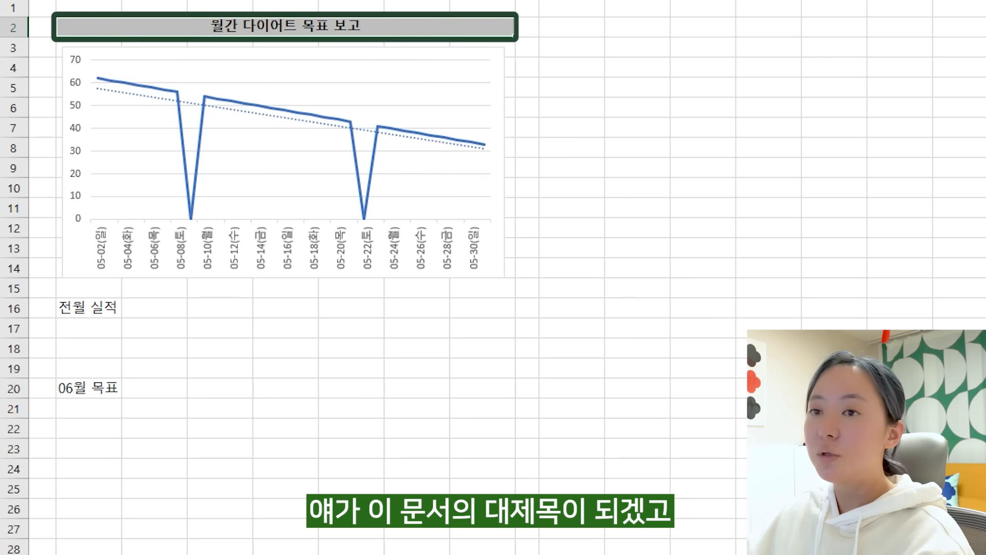
pyautogui.click(89, 308)
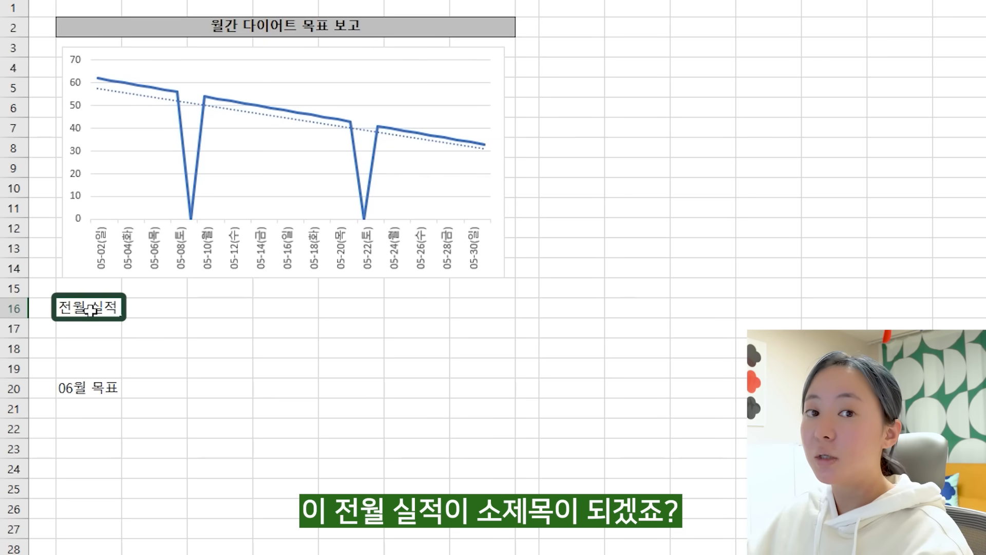
# Enter the notes 1일 평균 1kg 씩 감량 했음 in C17 and - 데이터 누락 2일 in B18 under 전월 실적
pyautogui.click(80, 330)
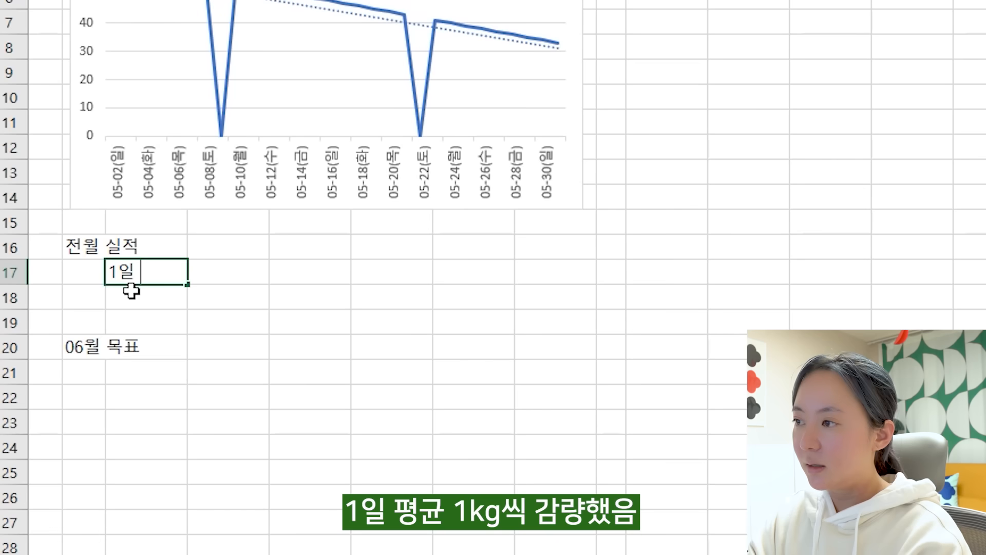
pyautogui.write('1kg 씨')
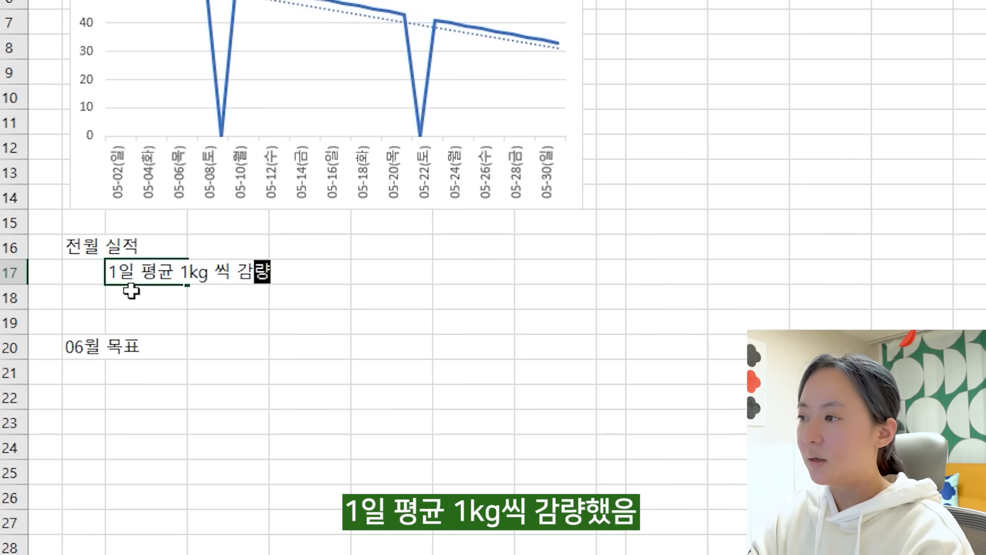
pyautogui.write('했ㅇㅡㅁ')
pyautogui.press('Return')
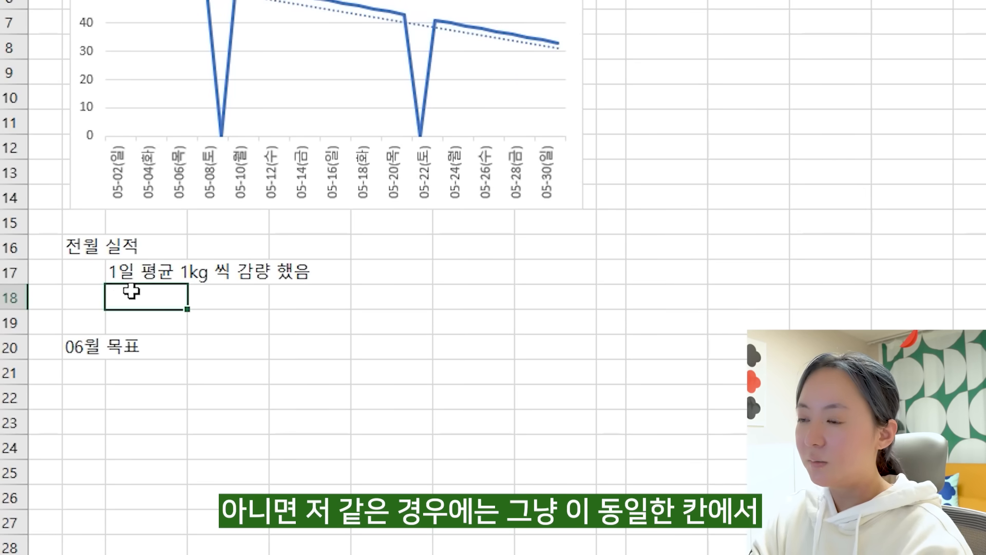
pyautogui.press('Left')
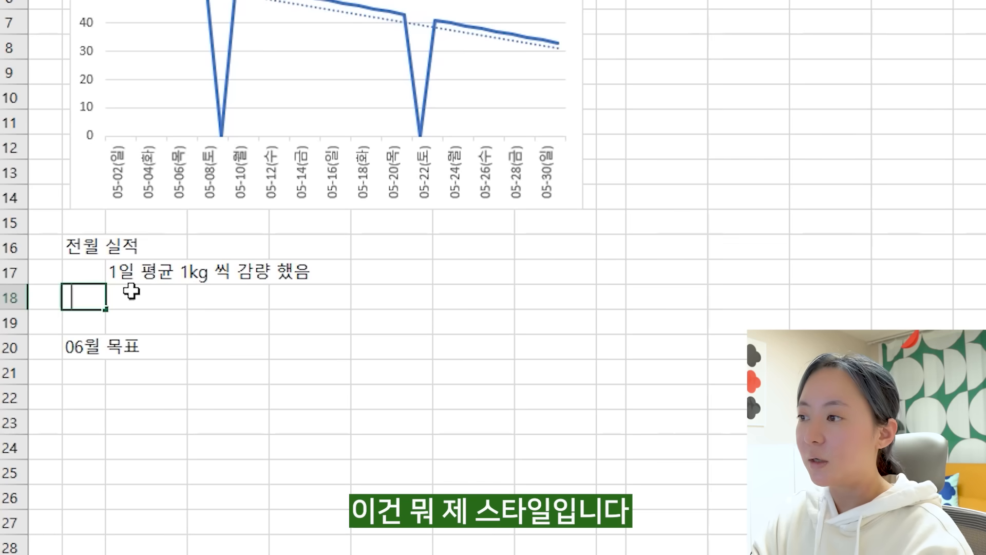
pyautogui.write('- 데이터 누락 2일')
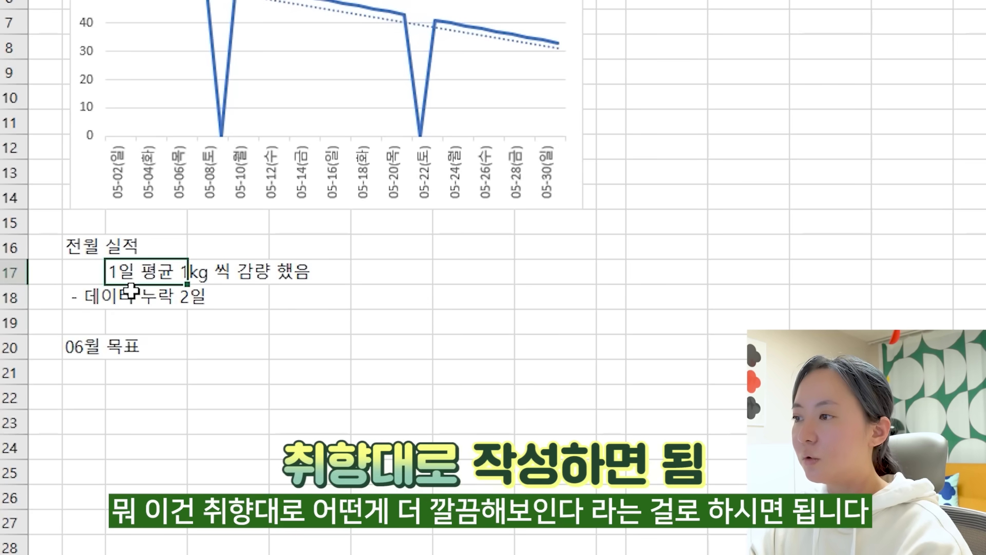
# Insert two blank rows above the 06월 목표 heading and put the note as 2일 데이터 누락됨 in C18
pyautogui.hotkey('shift', 'space')
pyautogui.hotkey('ctrl', '+')
pyautogui.press('Down')
pyautogui.press('Down')
pyautogui.hotkey('shift', 'space')
pyautogui.hotkey('ctrl', '+')
pyautogui.press('Up')
pyautogui.press('Up')
pyautogui.press('Right')
pyautogui.press('Up')
pyautogui.hotkey('ctrl', 'c')
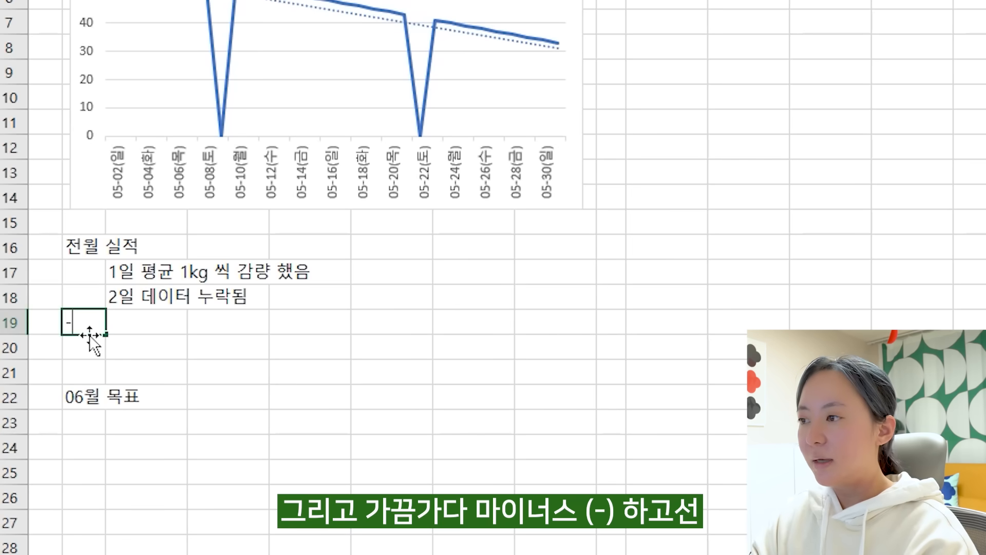
# Try to enter -1일 평균 1kg in B19 as a note starting with a minus sign, and dismiss the formula warning
pyautogui.write('-1일 평균 1')
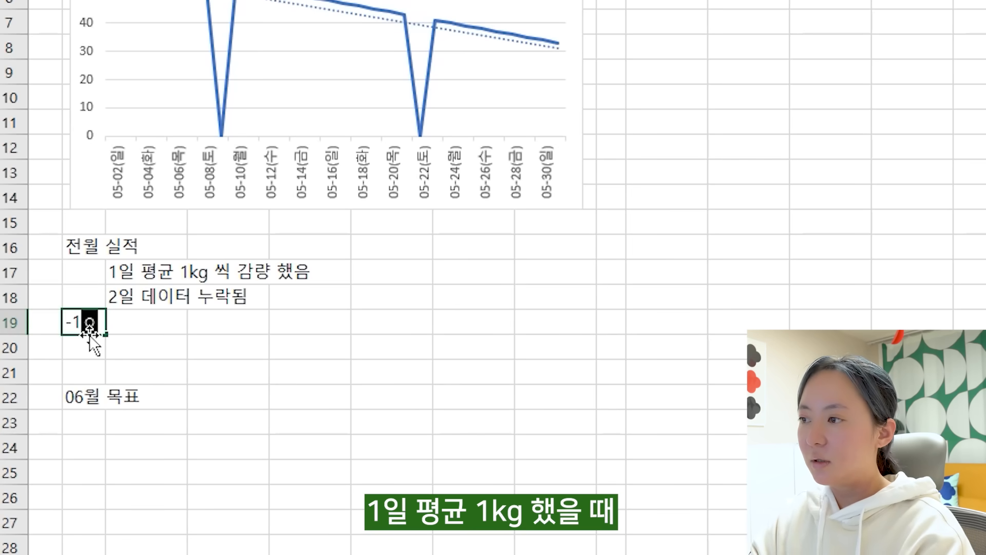
pyautogui.write('kg')
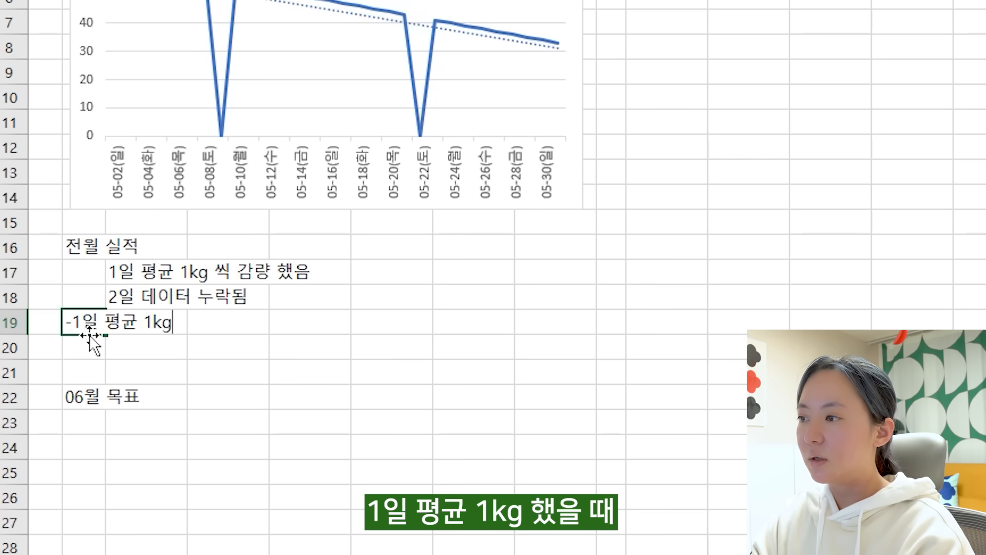
pyautogui.press('Return')
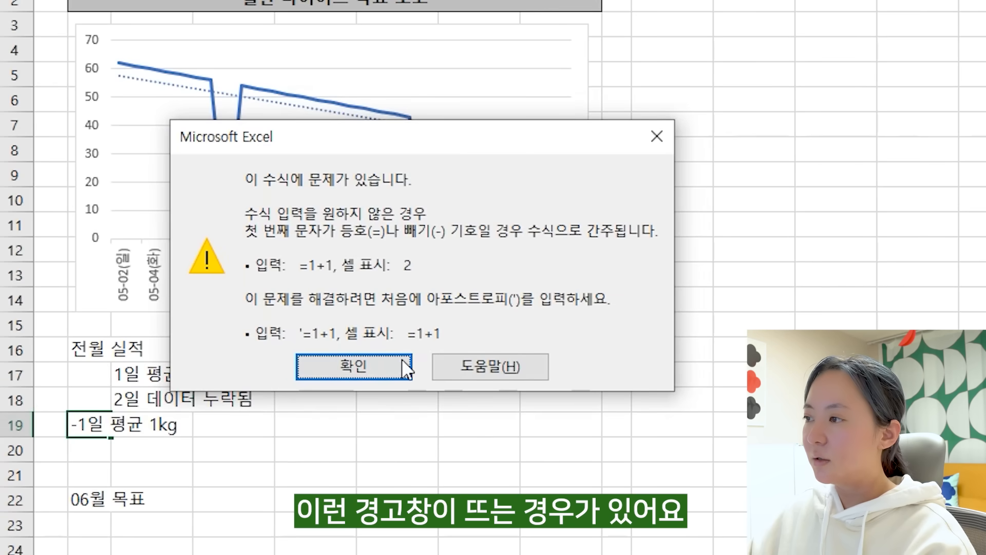
pyautogui.click(394, 367)
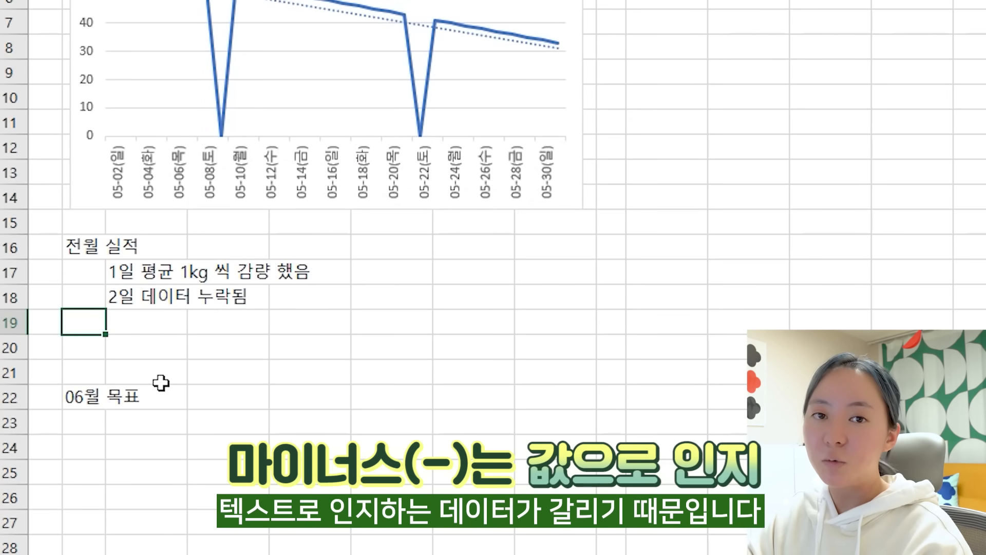
# Test the entries +65435 and =텍스트가 안먹을걸 in C20 and clear the cell
pyautogui.write('+')
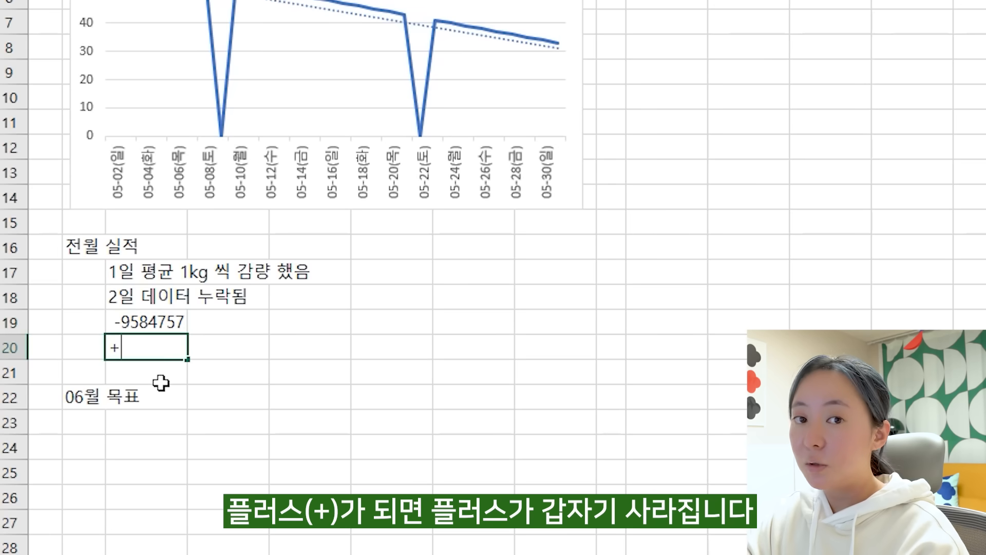
pyautogui.write('65435')
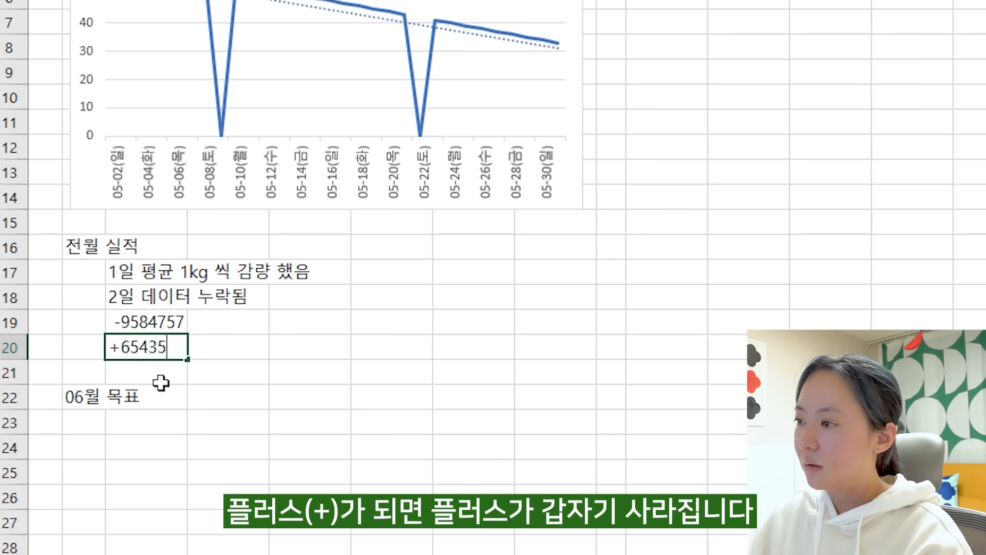
pyautogui.hotkey('ctrl', 'Return')
pyautogui.write('=')
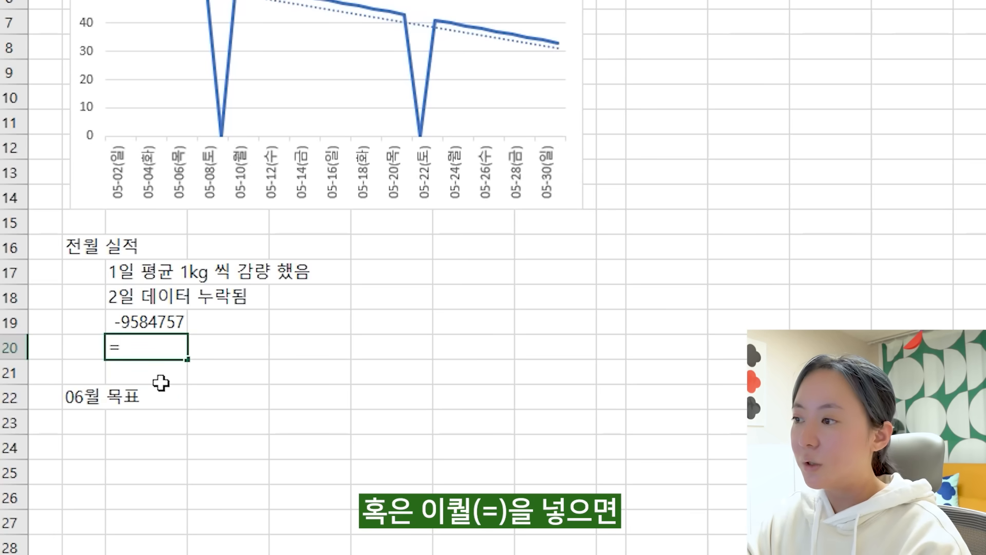
pyautogui.write('텍스트가 안먹을걸')
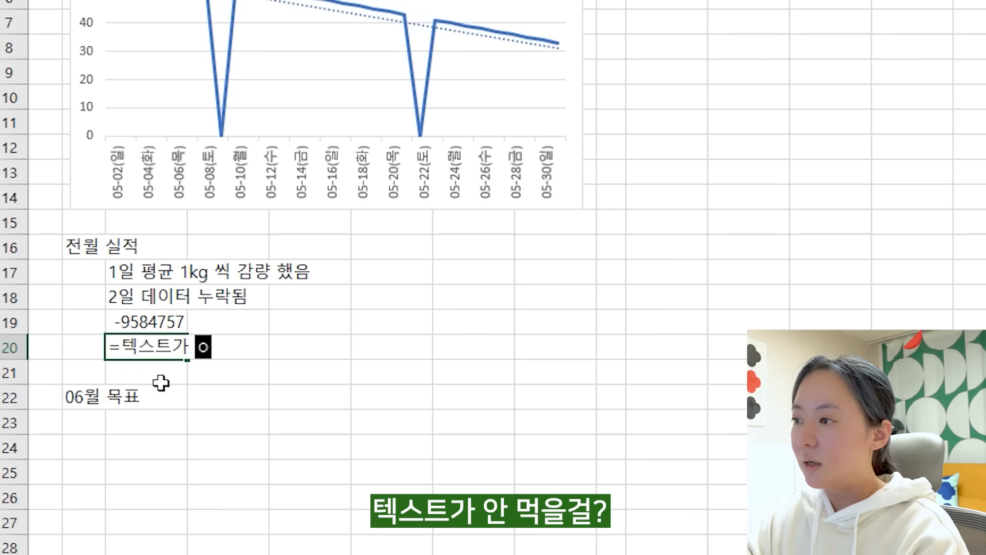
pyautogui.hotkey('ctrl', 'Return')
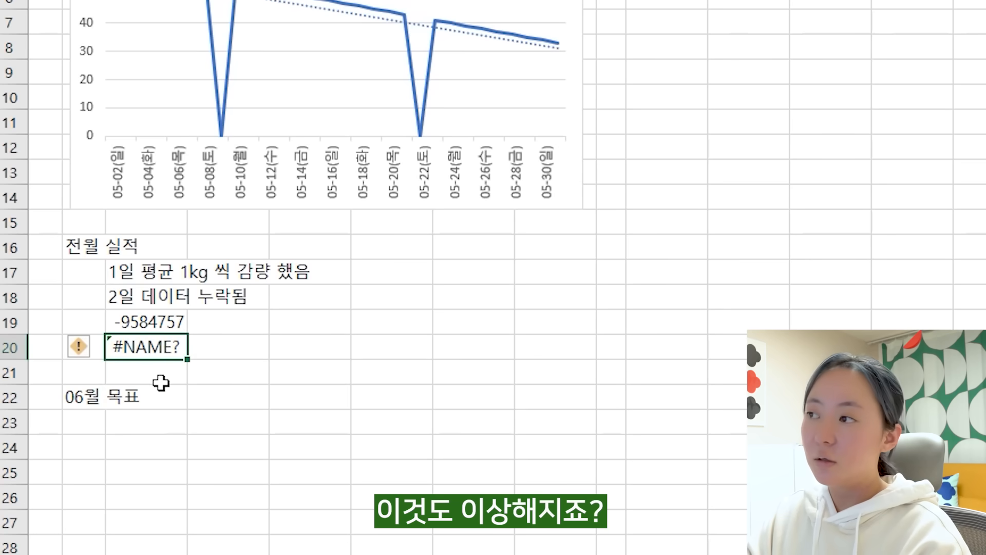
pyautogui.press('Delete')
# Enter the explanatory text -, +, = 이 다음엔 숫자가 와야 됨 =데이터임 in C19 with a leading space
pyautogui.press('Up')
pyautogui.write('-')
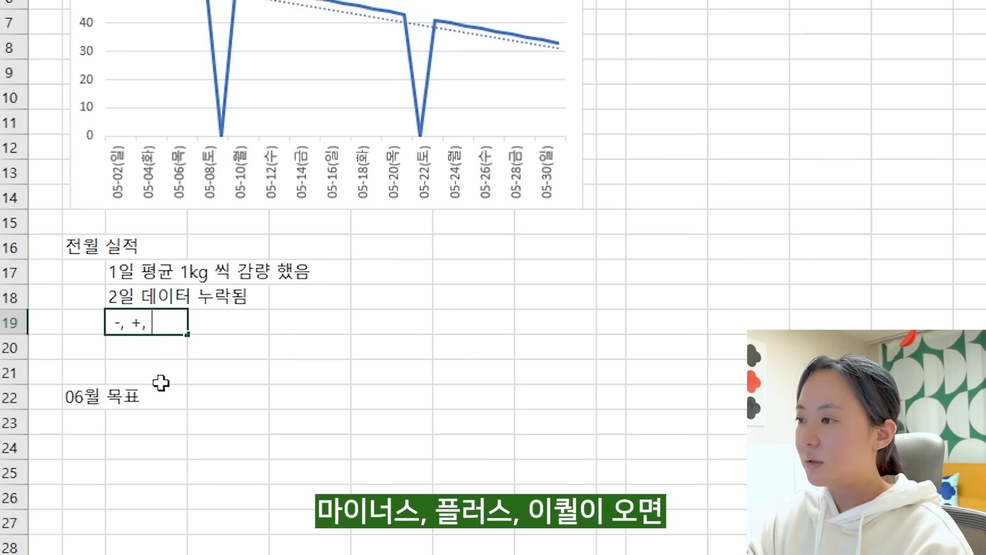
pyautogui.write(', +, = 이')
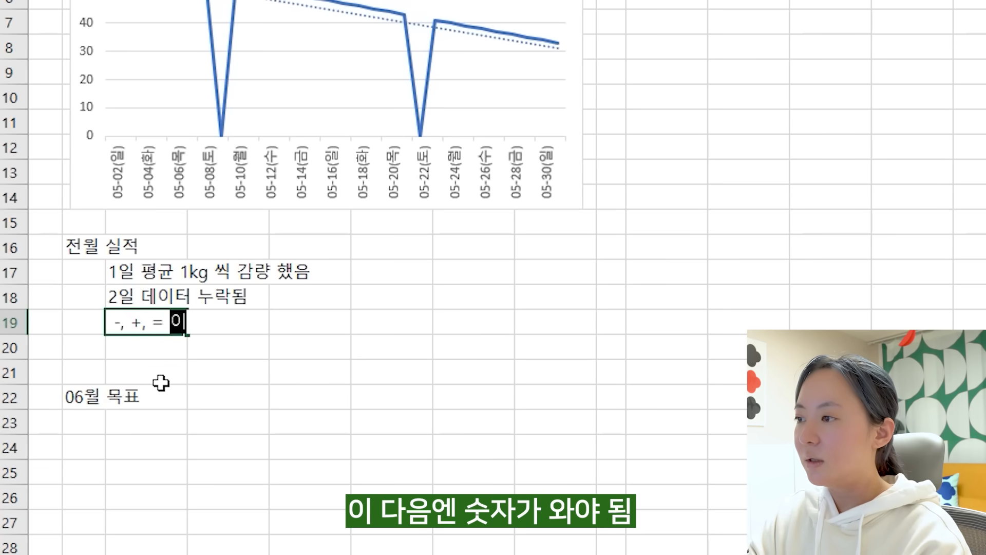
pyautogui.write(' 다음엔 숫자가 와야 됨')
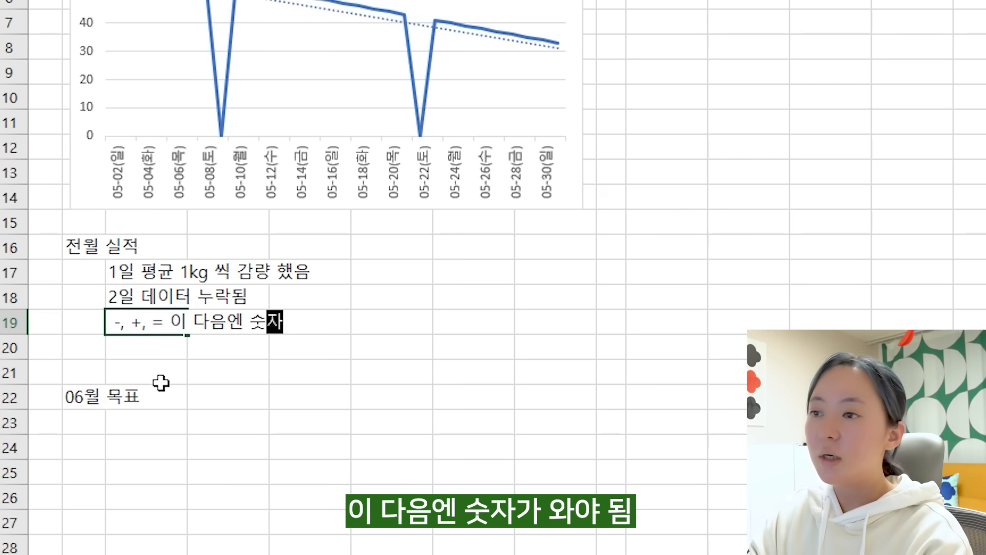
pyautogui.write('=데이터임')
pyautogui.press('Return')
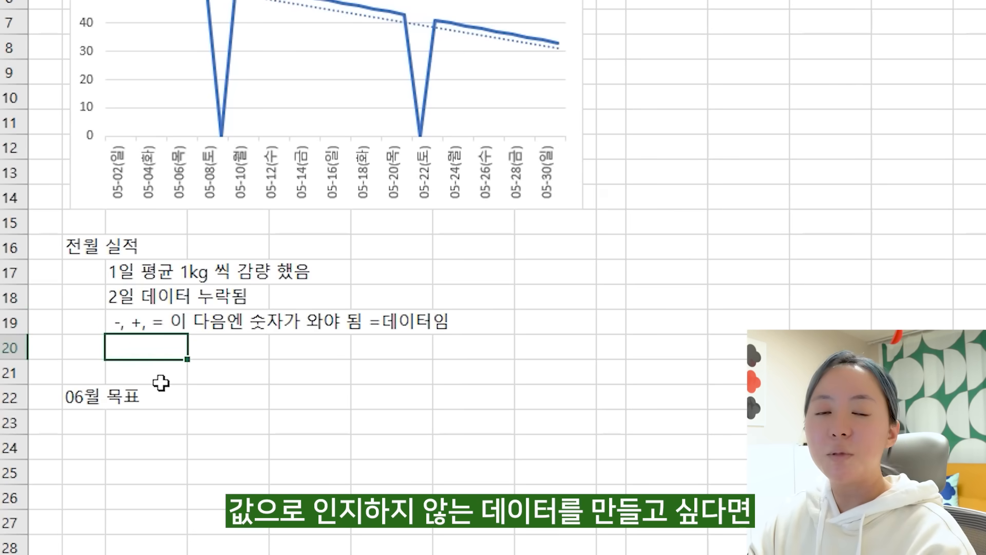
# Demonstrate text entry with an apostrophe in C20 and a leading space before -49% 감소가 있음 in C21
pyautogui.write("'")
pyautogui.press('BackSpace')
pyautogui.write("'")
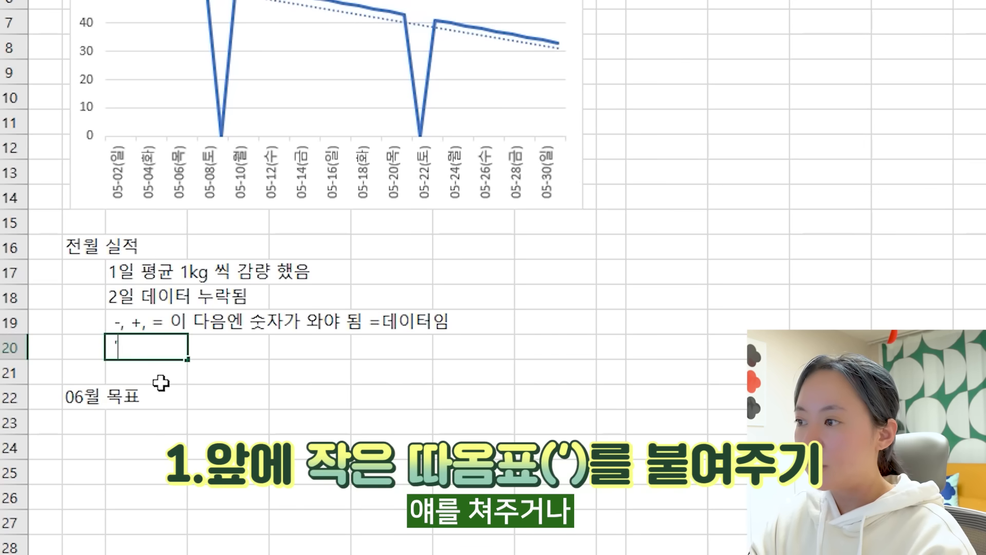
pyautogui.doubleClick(163, 383)
pyautogui.write('-')
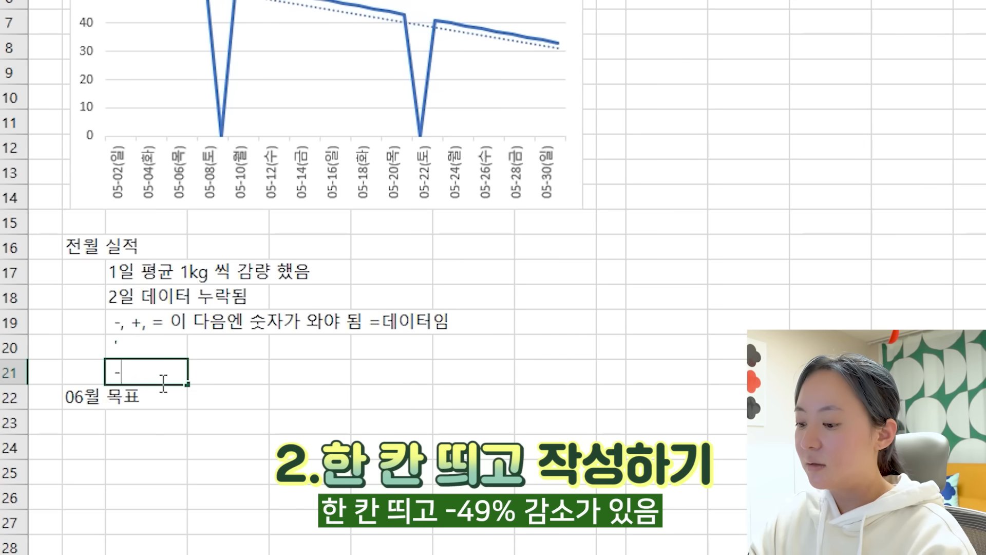
pyautogui.write('49% 감소가 있음')
pyautogui.press('Return')
pyautogui.press('Up')
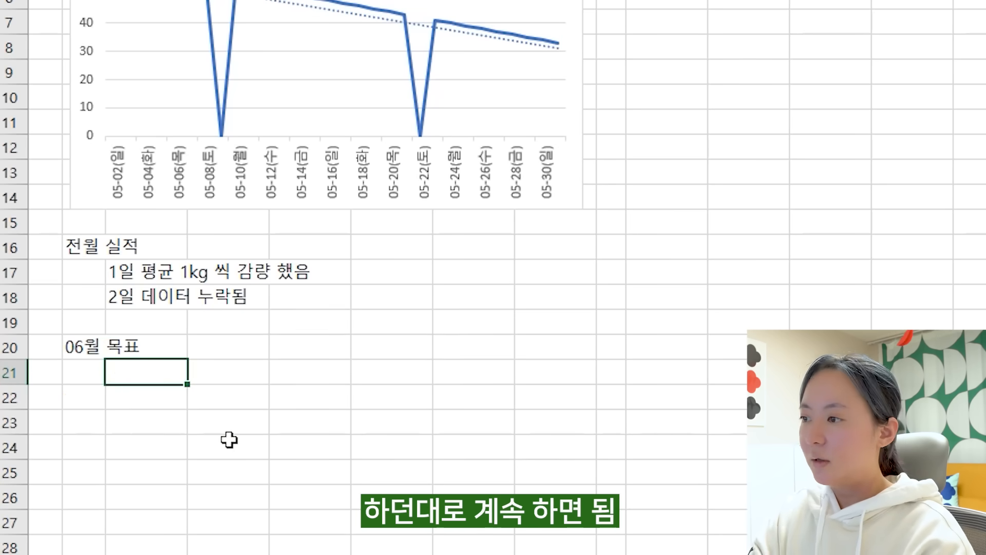
# Enter the goals 하던대로 계속 하면 됨 in C21 and 잘해봅시다 파이팅 in C22 under 06월 목표
pyautogui.write('하던대로 계속 하면 ')
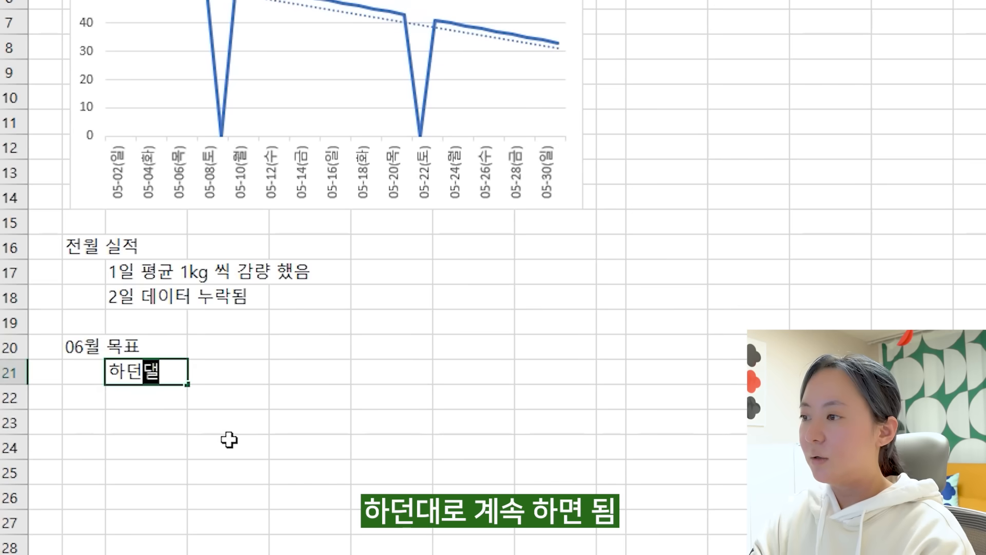
pyautogui.write('됨')
pyautogui.press('Return')
pyautogui.write('잘해봅시다 파')
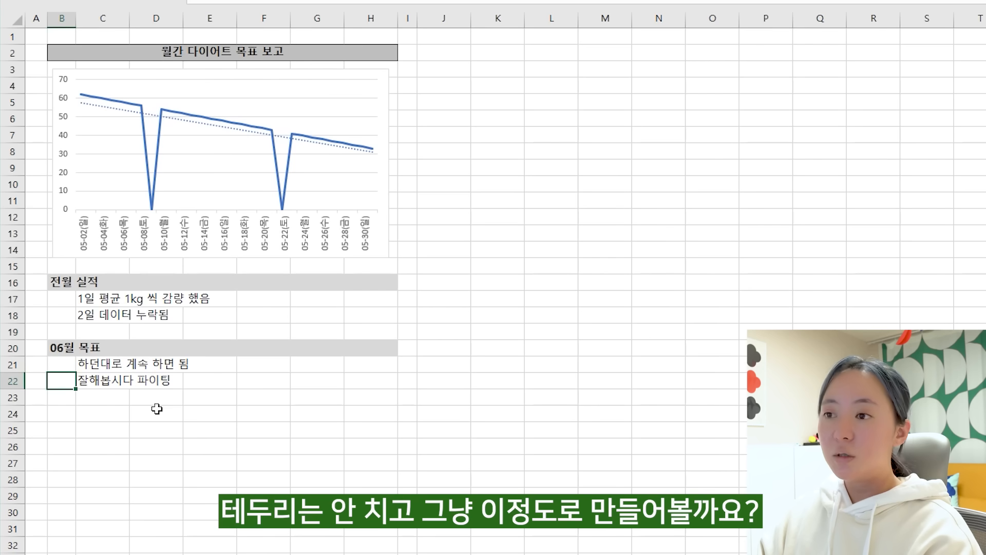
pyautogui.press('Down')
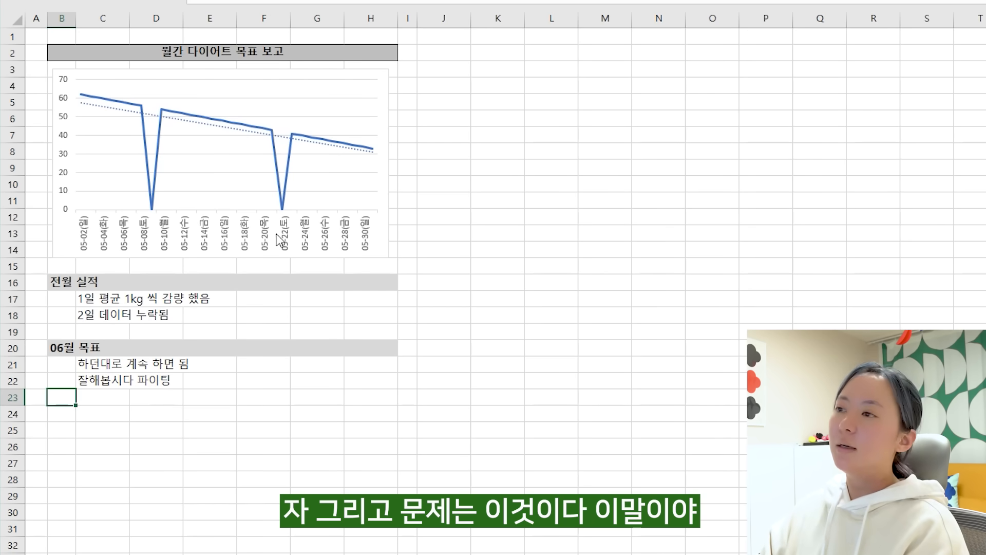
# Review the daily data sheet and the report sheet, and check how the report would print
pyautogui.hotkey('ctrl', 'pageup')
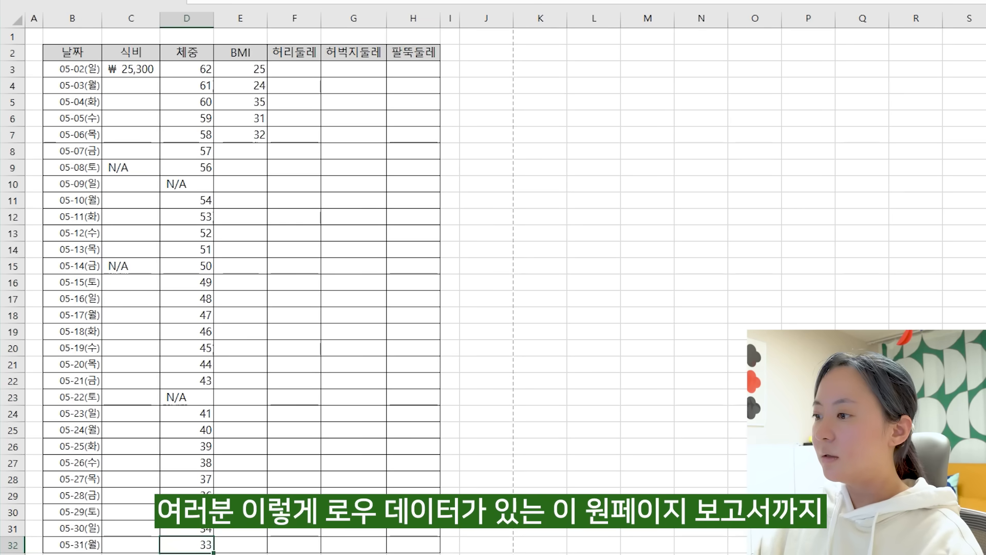
pyautogui.hotkey('ctrl', 'pagedown')
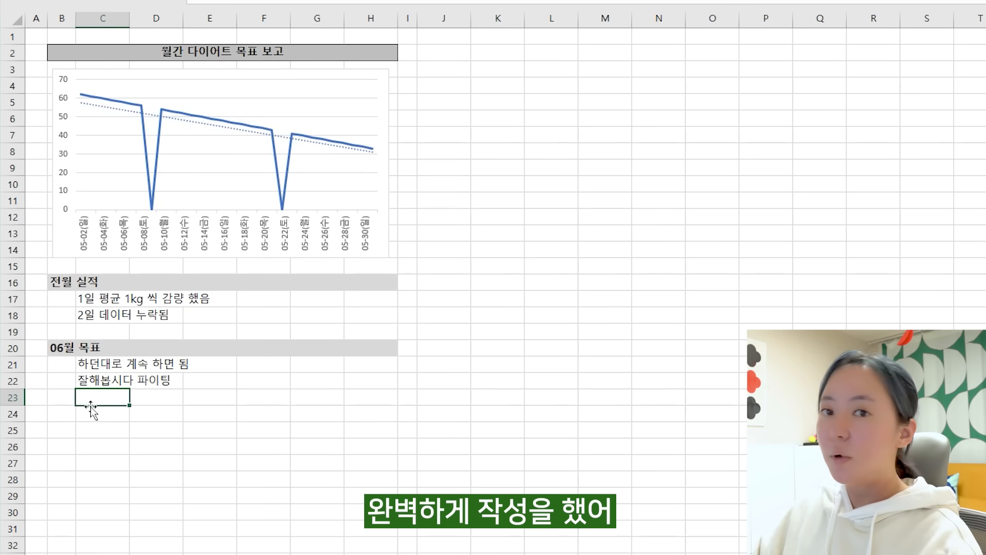
pyautogui.click(75, 411)
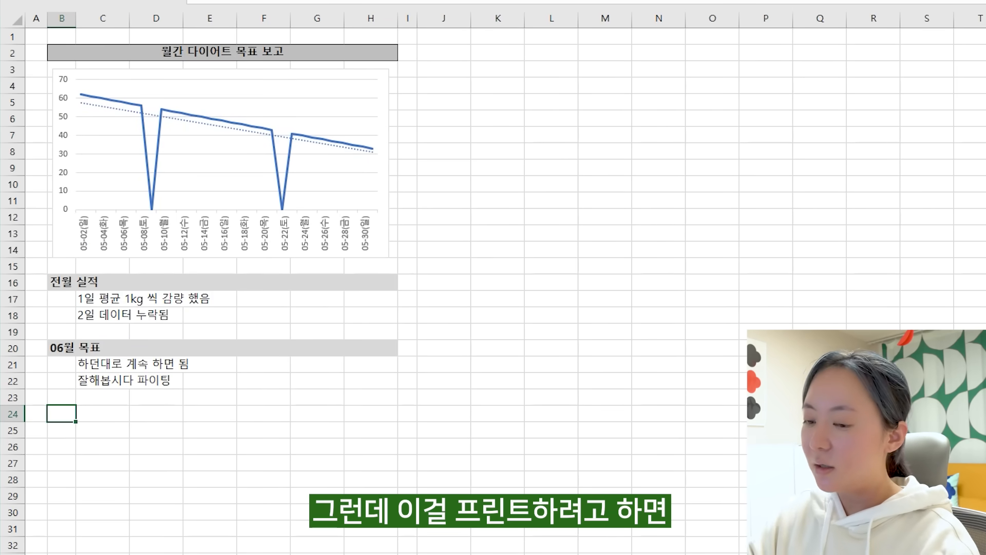
pyautogui.hotkey('ctrl', 'p')
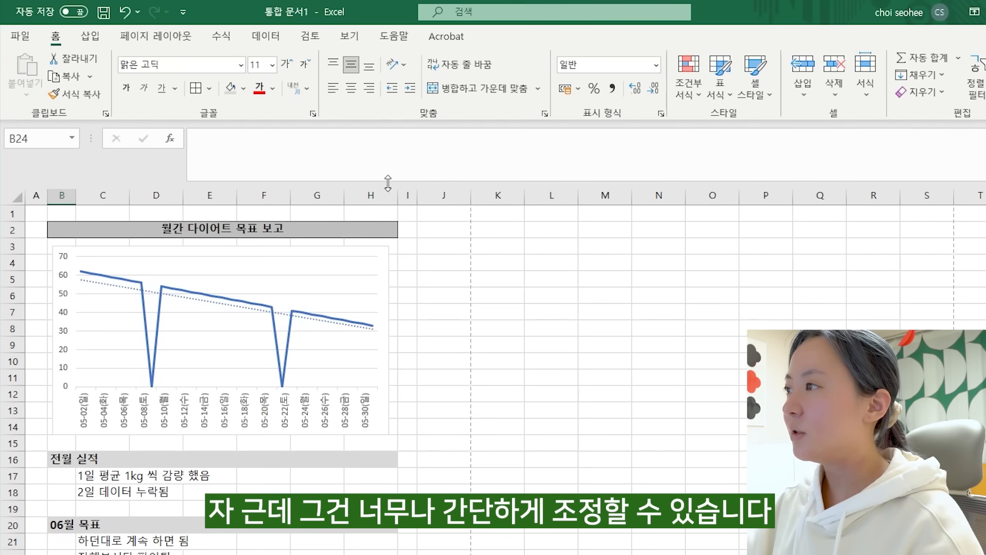
# Show the report sheet in Page Break Preview and extend its print area to column I and row 23
pyautogui.click(351, 37)
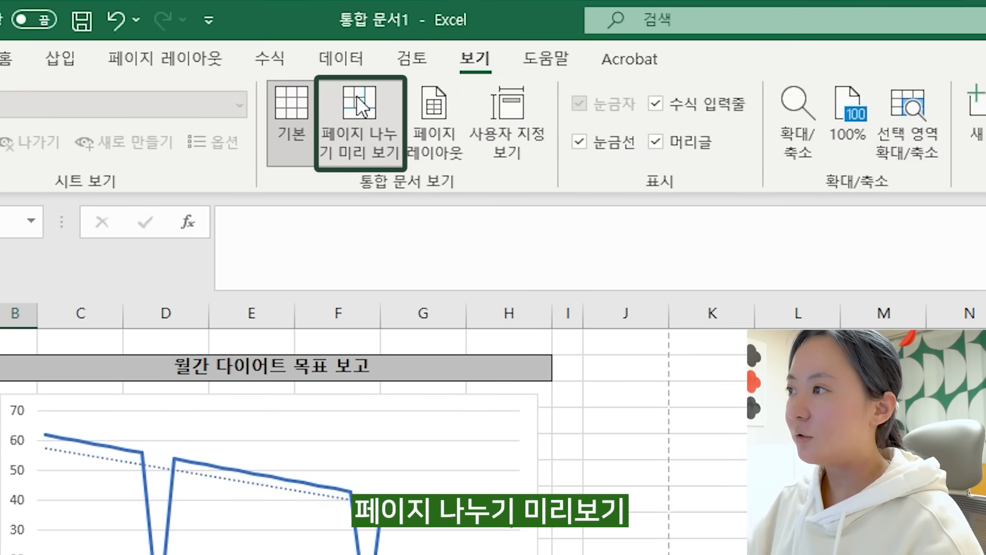
pyautogui.click(356, 97)
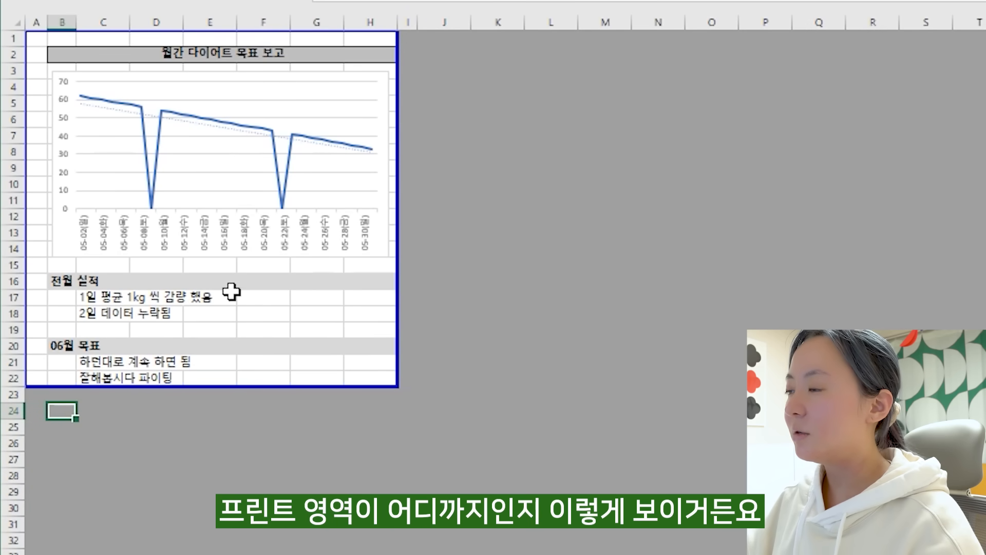
pyautogui.moveTo(397, 386); pyautogui.dragTo(416, 404)
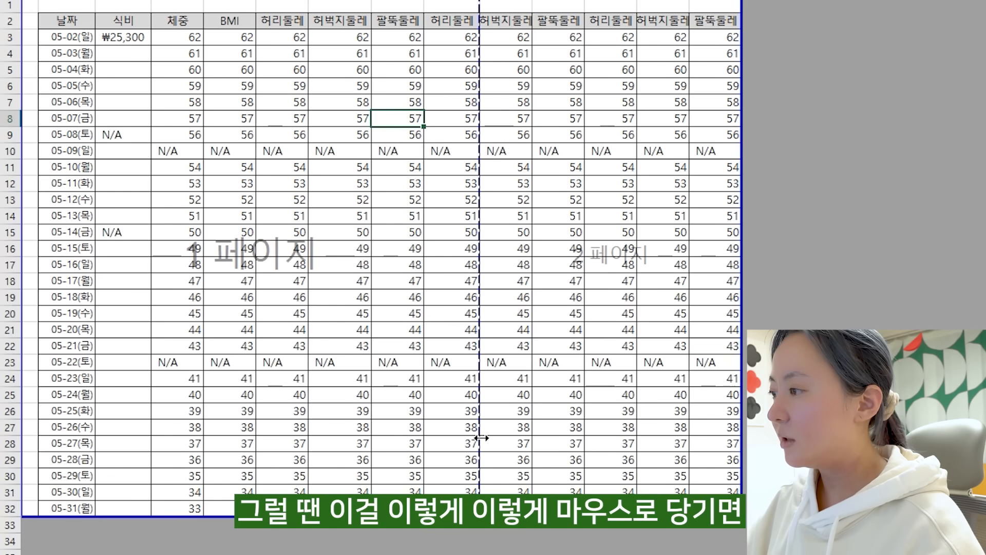
# Move the page break so the widened data table fits on one page, and extend its print area to include column O
pyautogui.moveTo(397, 383); pyautogui.dragTo(614, 382)
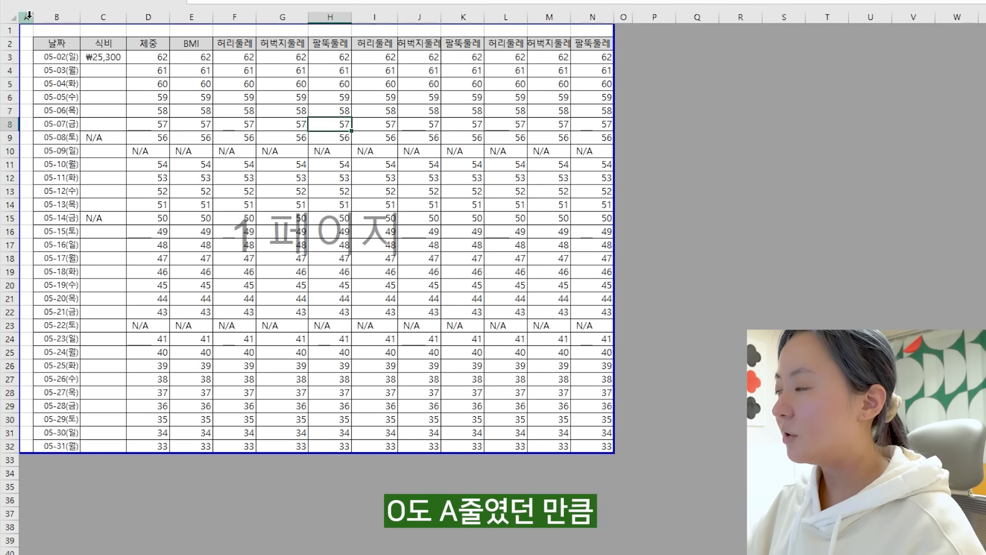
pyautogui.moveTo(615, 44); pyautogui.dragTo(631, 43)
pyautogui.moveTo(615, 429); pyautogui.dragTo(634, 429)
# Return the report sheet to Normal view
pyautogui.click(495, 392)
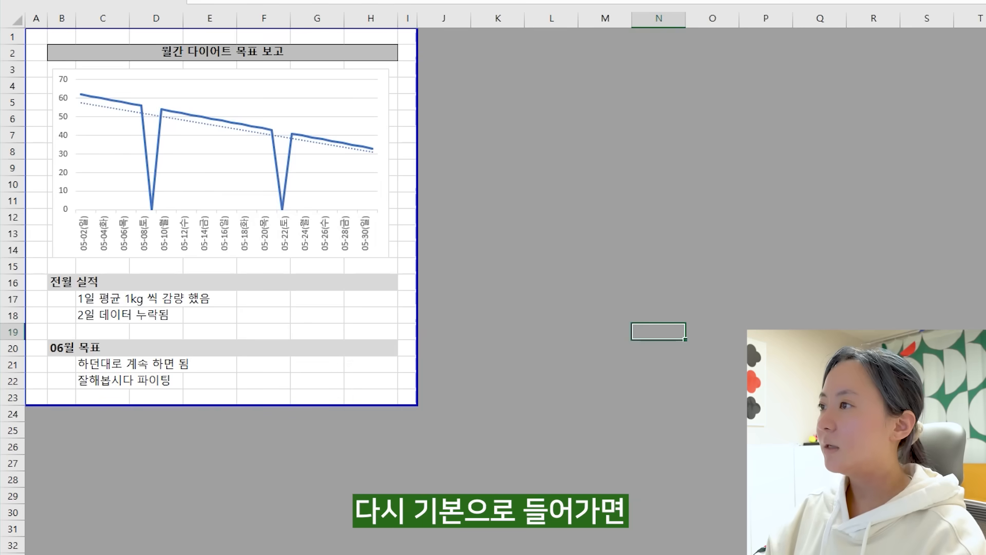
pyautogui.click(298, 2)
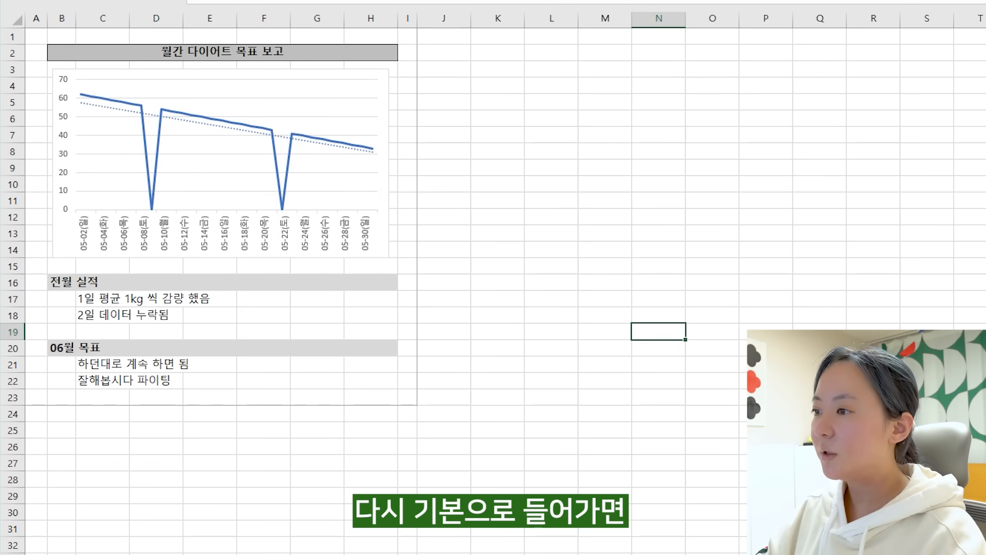